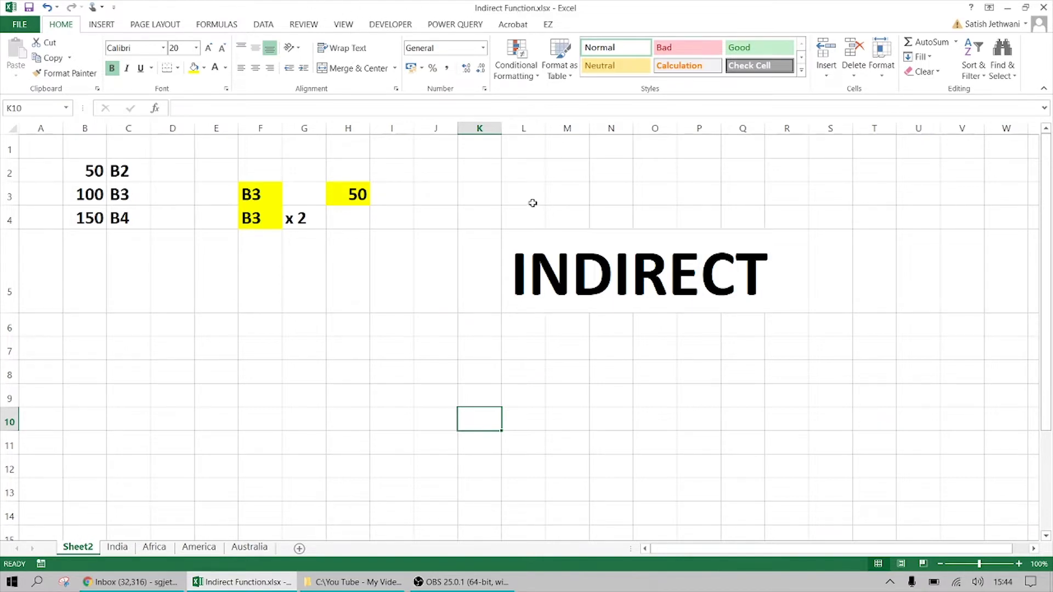
Inspect cells B2 (50), B3 (100) and H3's =B2 formula
left_click(522, 258)
key("Left")
left_click(400, 279)
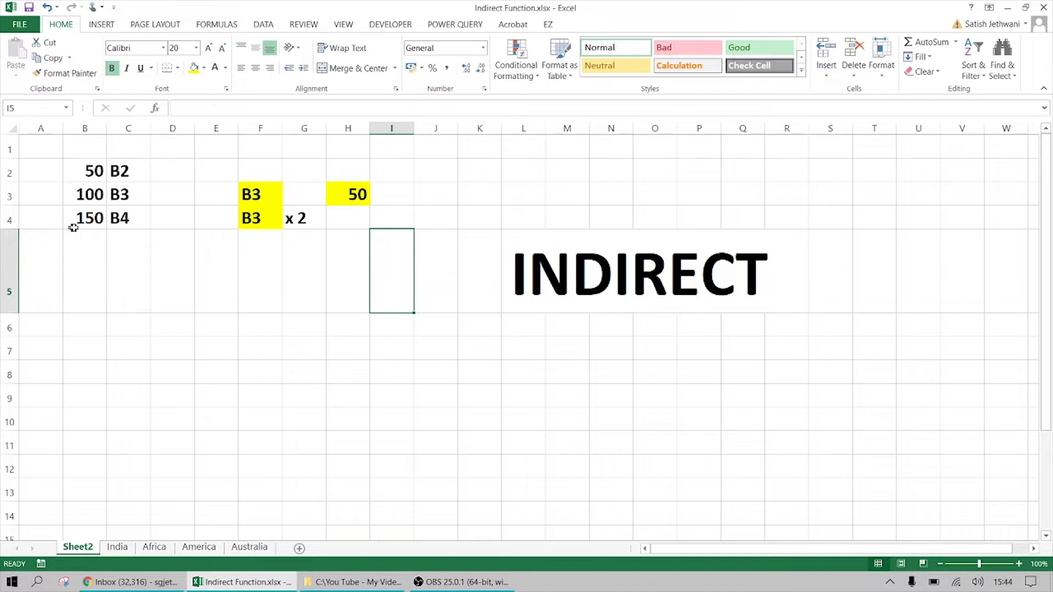
left_click(82, 173)
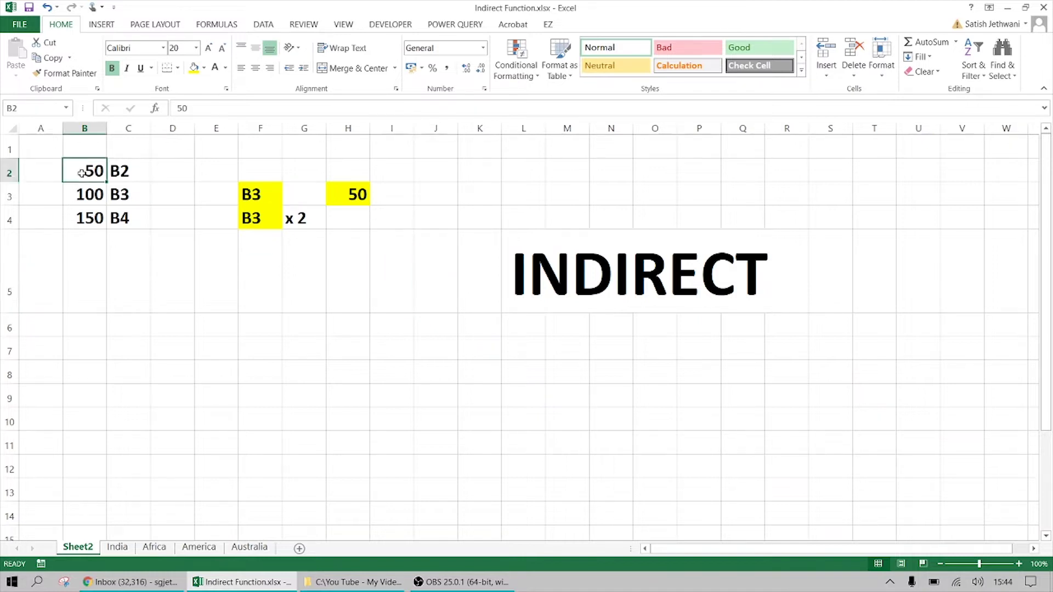
key("super+plus")
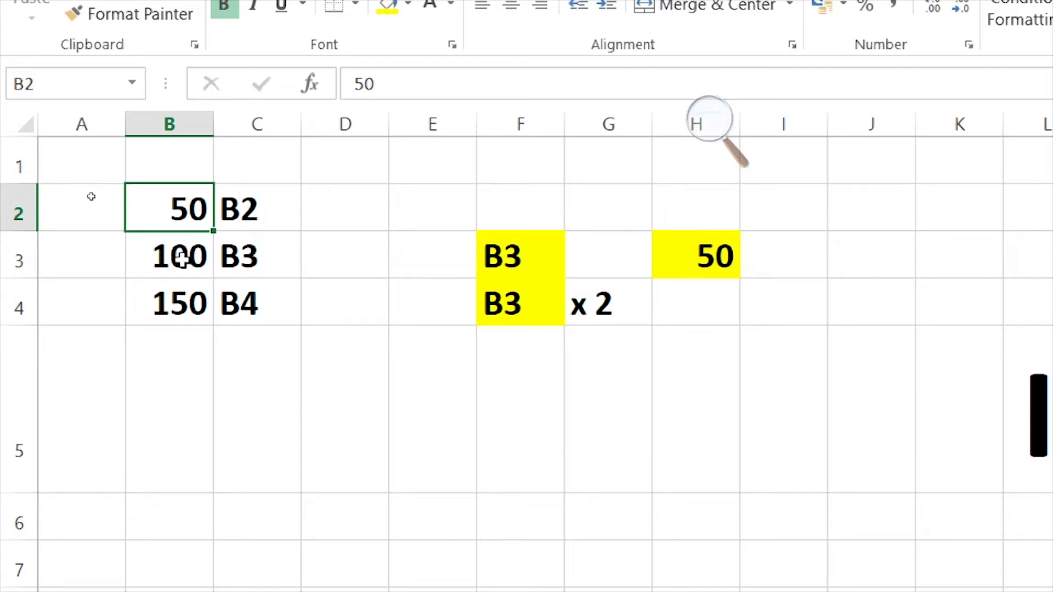
left_click(183, 259)
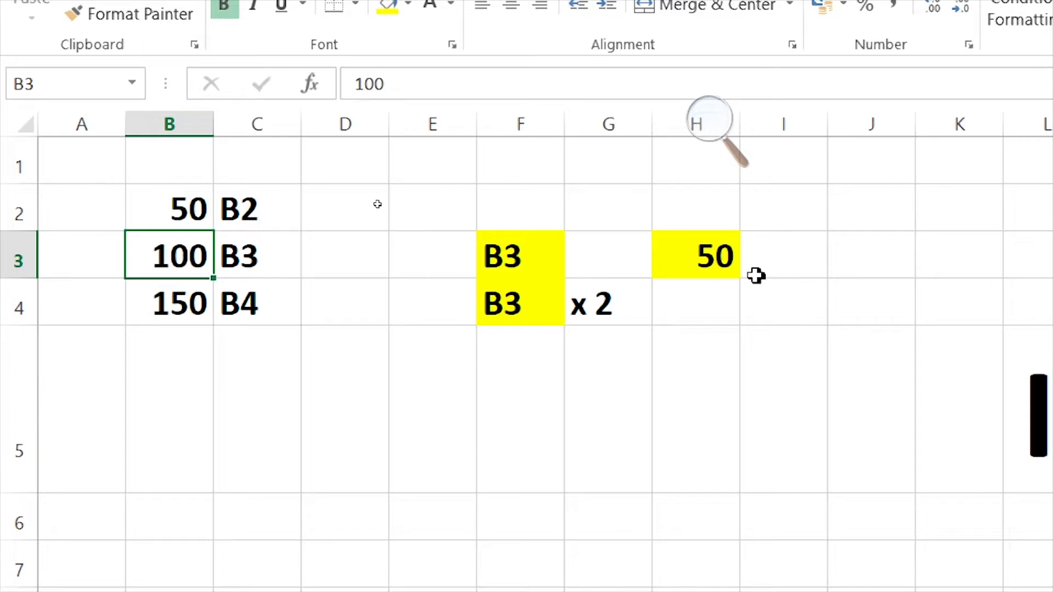
left_click(692, 255)
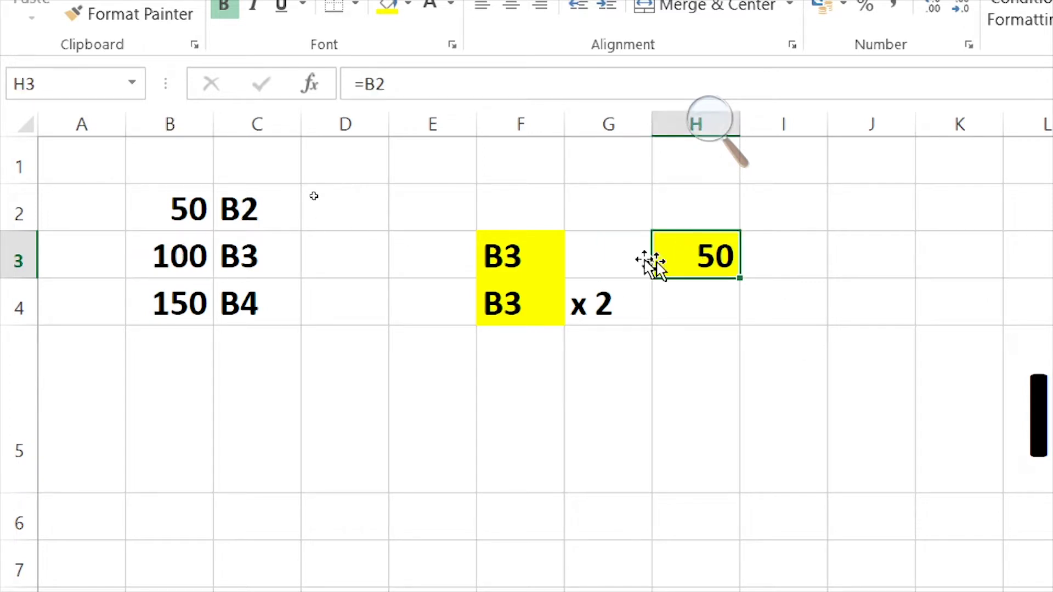
Change the text in F3 to B2
left_click(528, 265)
type("B2")
key("Return")
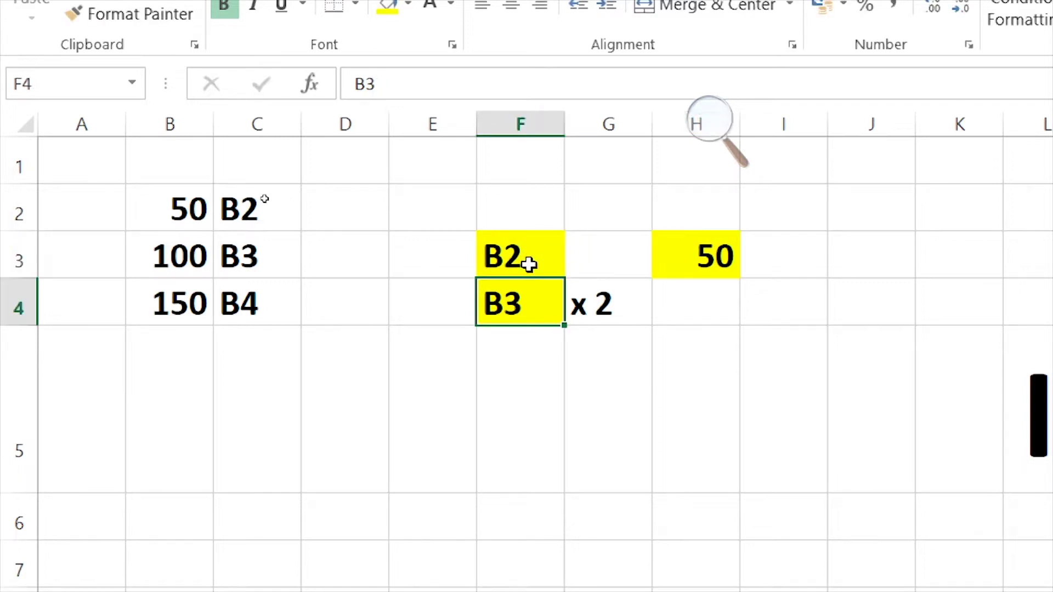
Fill cell H3 with green
left_click(528, 266)
left_click(723, 258)
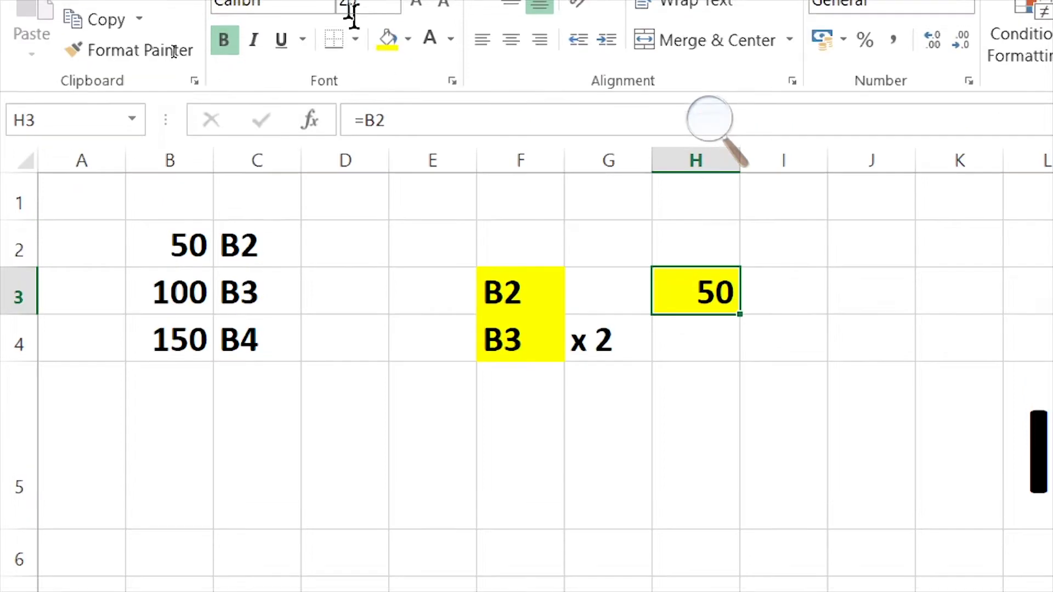
left_click(408, 39)
left_click(476, 245)
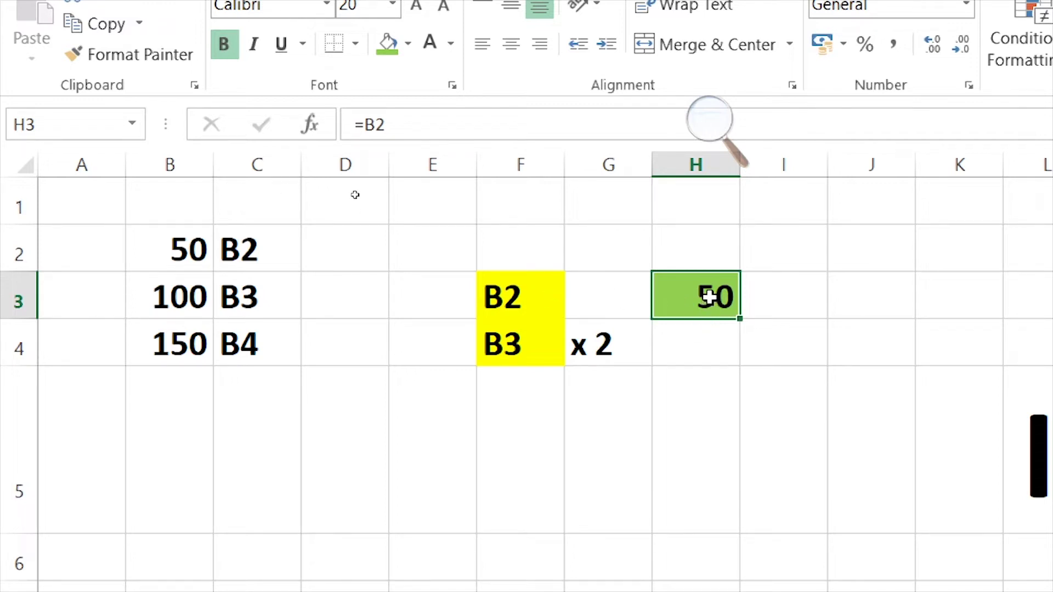
Restore F3's text to B3 and begin an =INDIRECT( formula in H3
left_click(544, 294)
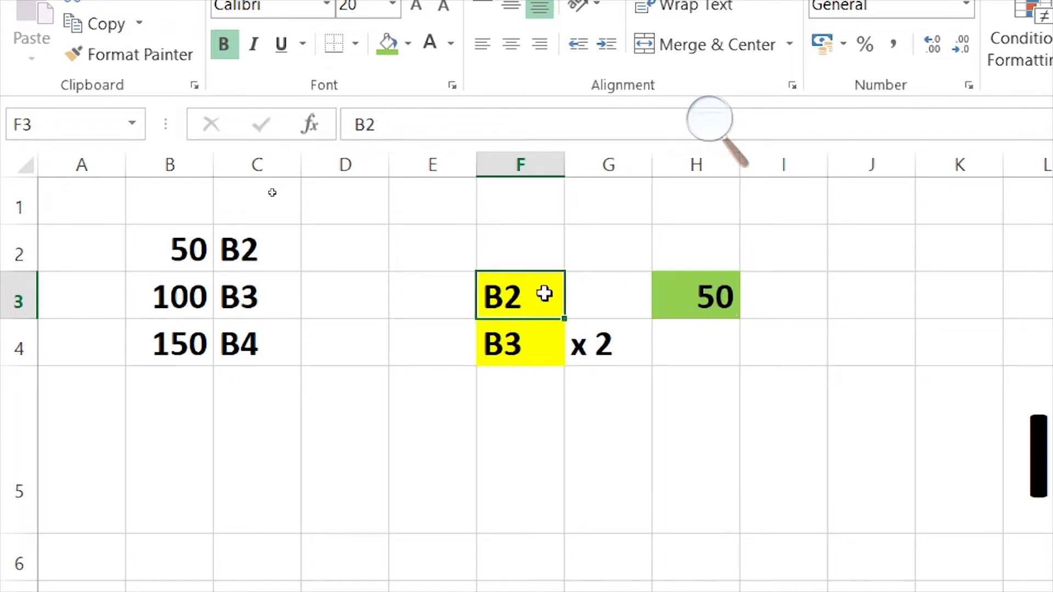
double_click(544, 294)
key("BackSpace")
type("3")
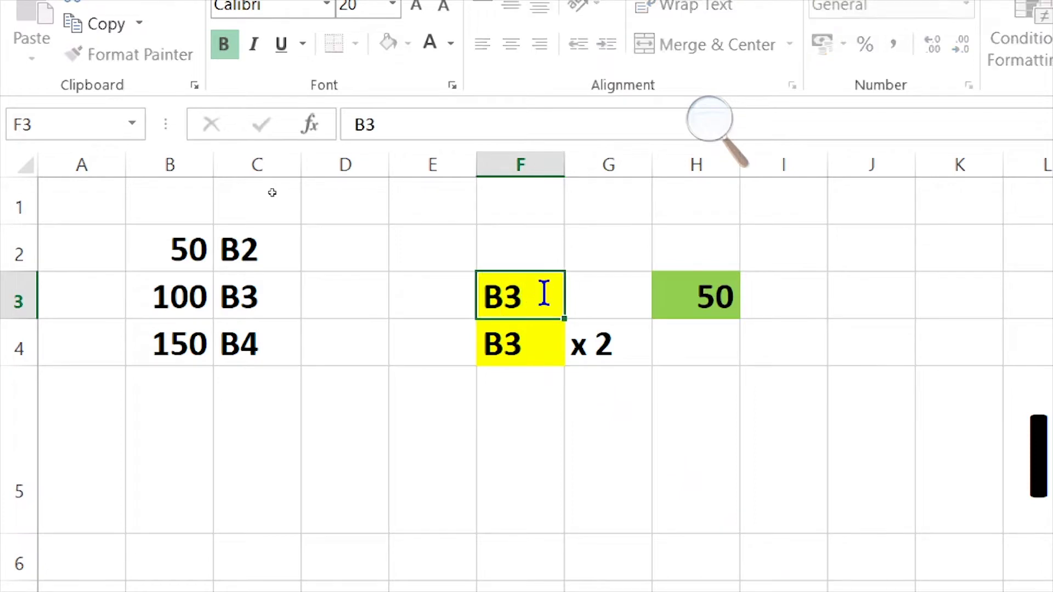
key("Return")
left_click(680, 301)
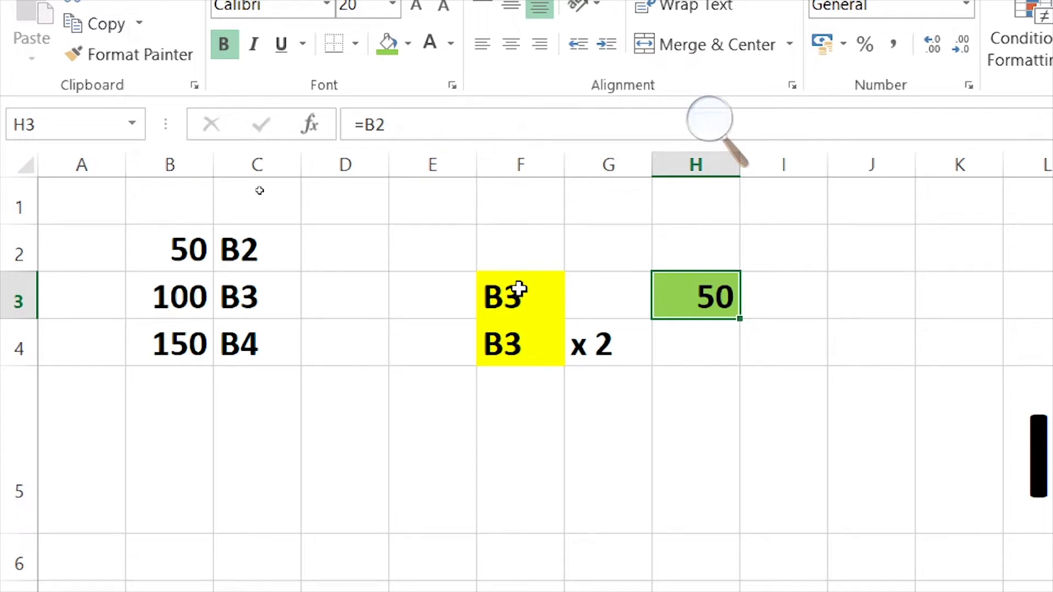
type("=I")
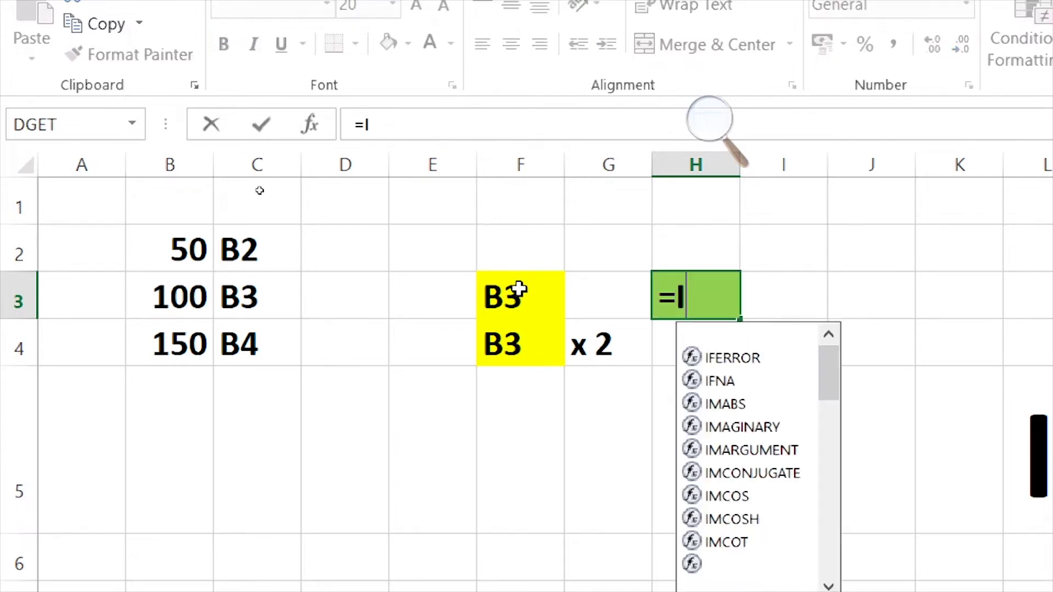
type("NDIRECT")
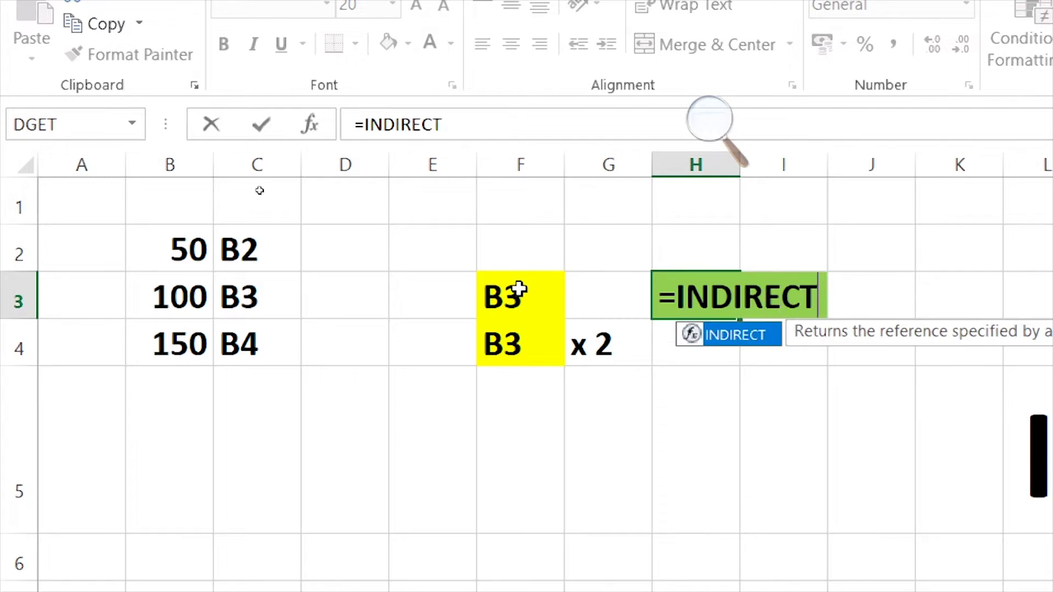
type("(")
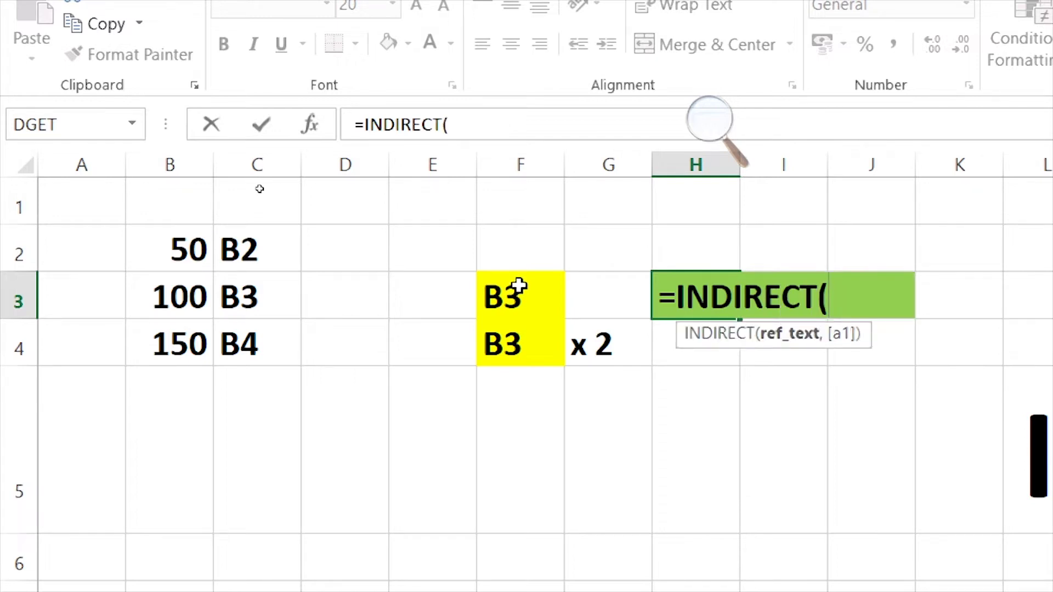
Complete H3's formula as =INDIRECT(F3)
left_click(518, 285)
type(")")
key("Return")
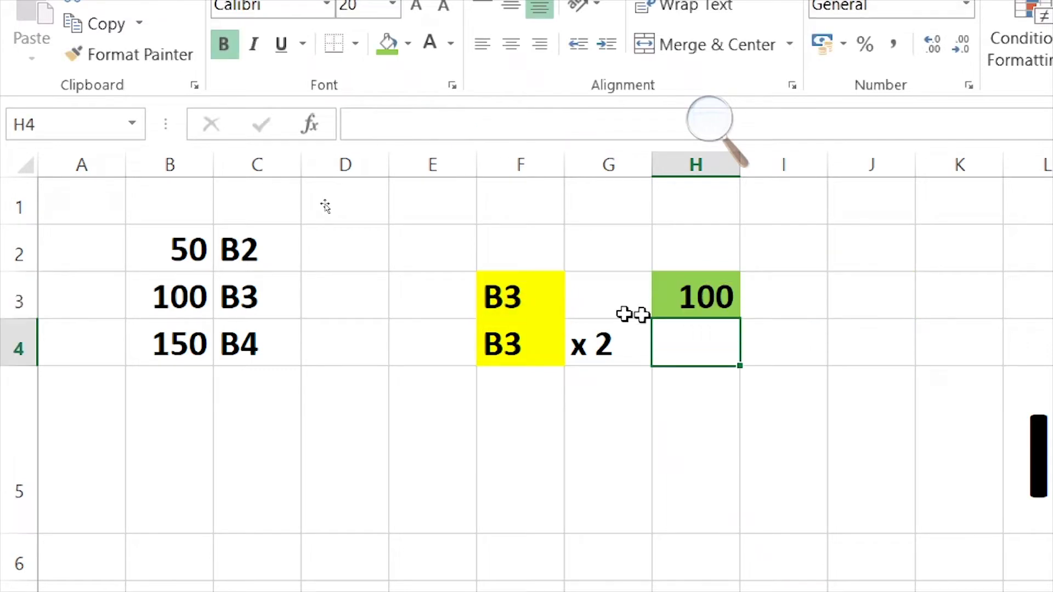
Change F3's text from B3 to B4 so H3 shows 150
left_click(742, 282)
left_click(528, 299)
double_click(528, 298)
key("BackSpace")
type("4")
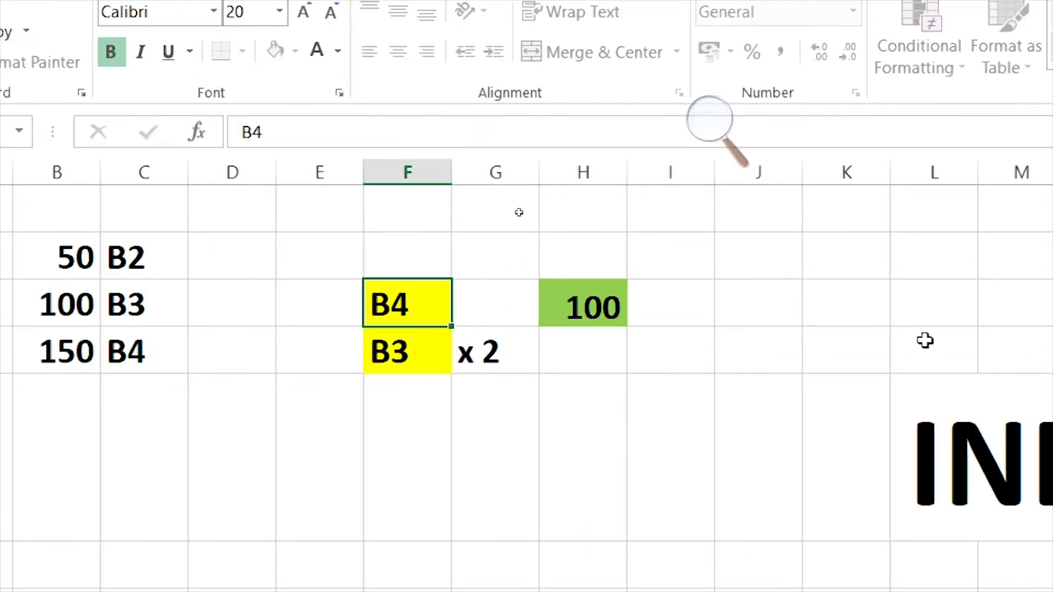
key("Return")
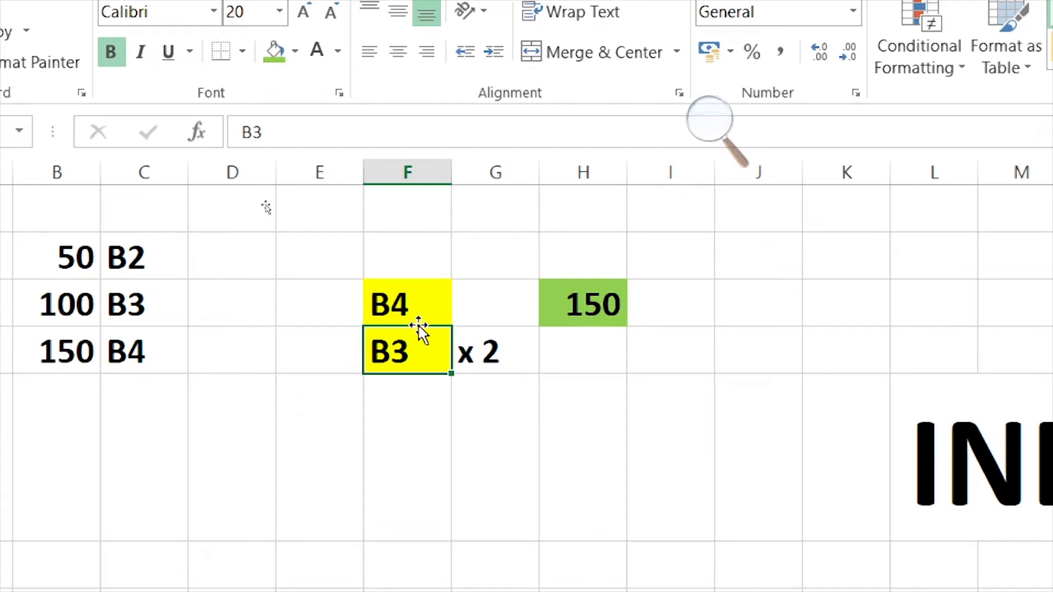
Check H3's INDIRECT formula and F3 now reading B4
left_click(675, 305)
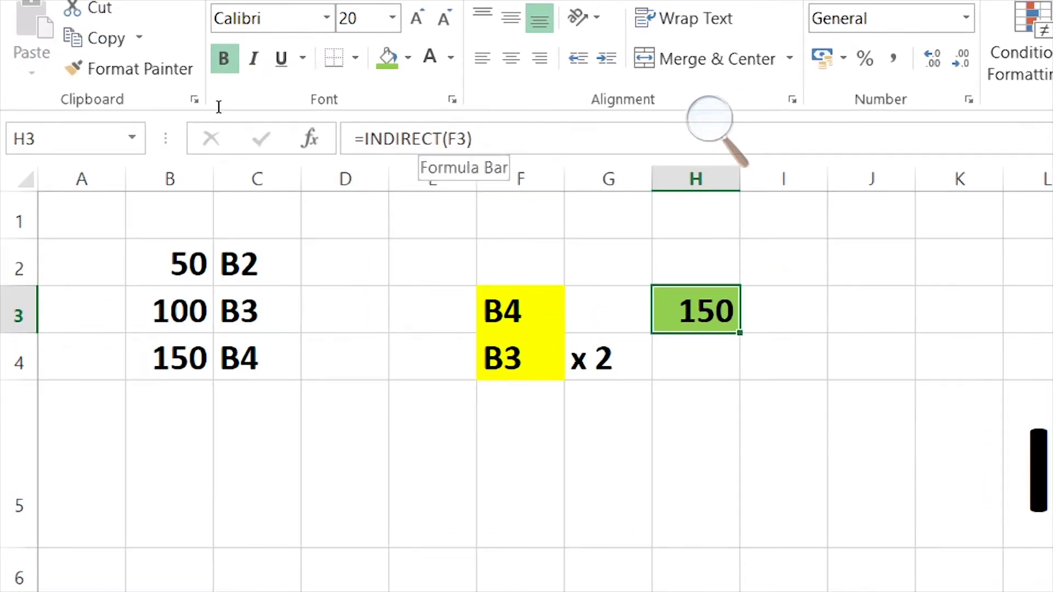
left_click(518, 305)
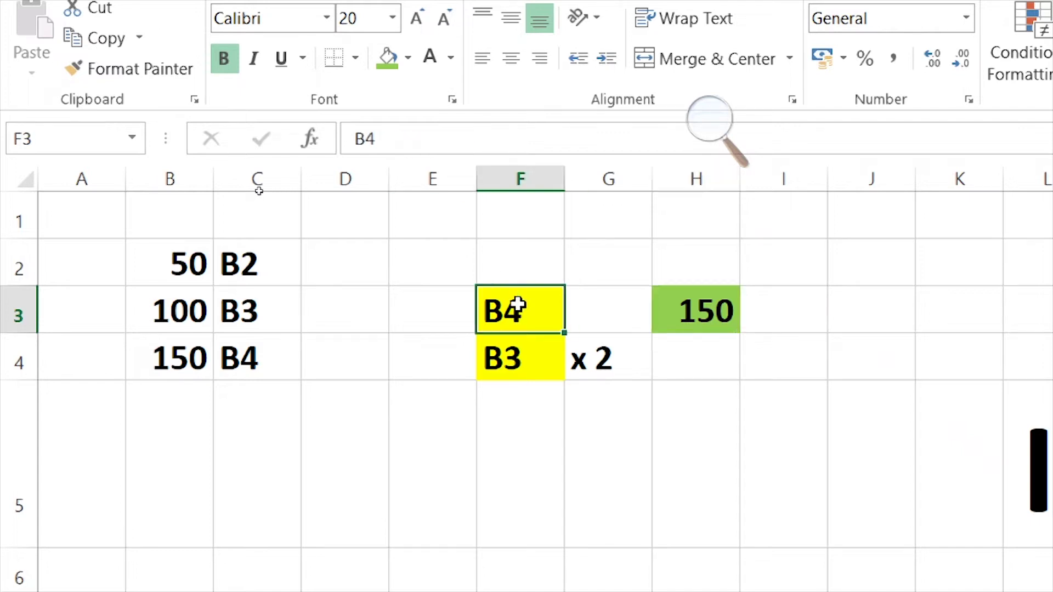
left_click(616, 270)
left_click(809, 305)
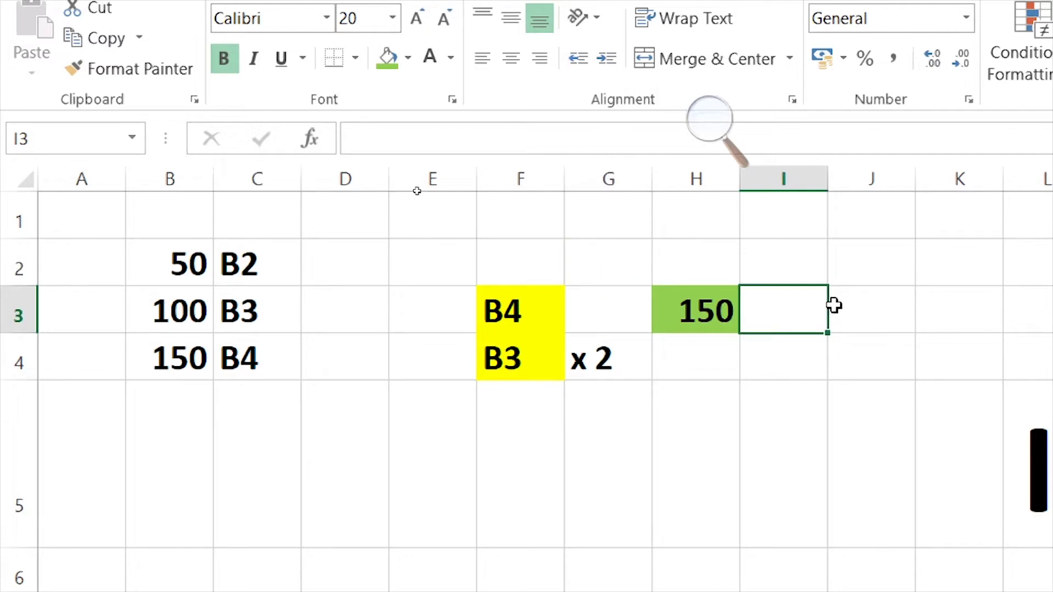
Enter =B4 in I3 showing 150, review it in the formula bar, and start =B3*2 in H4
type("=B4")
key("Return")
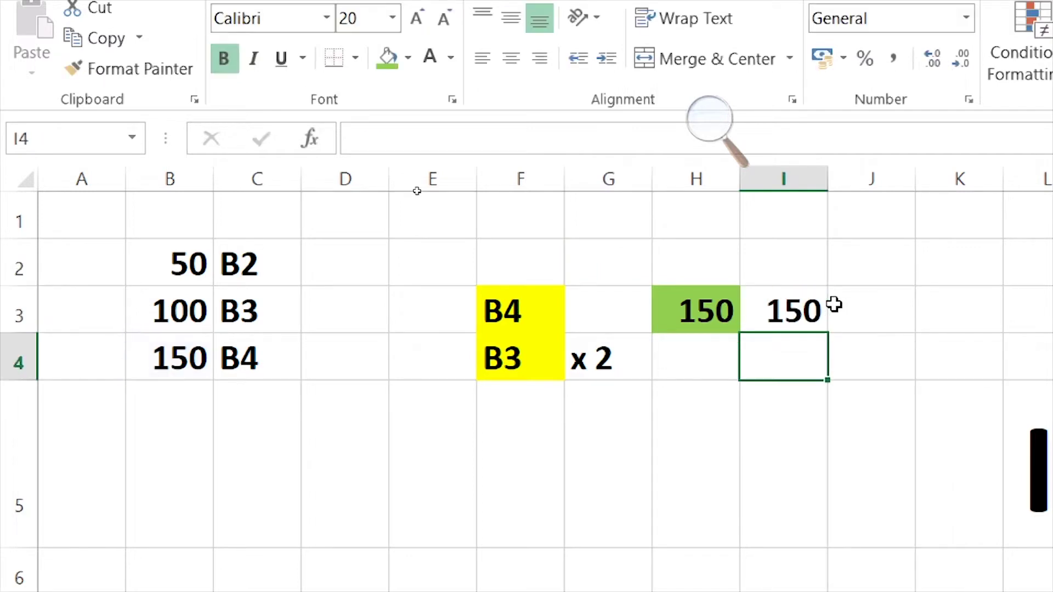
left_click(799, 315)
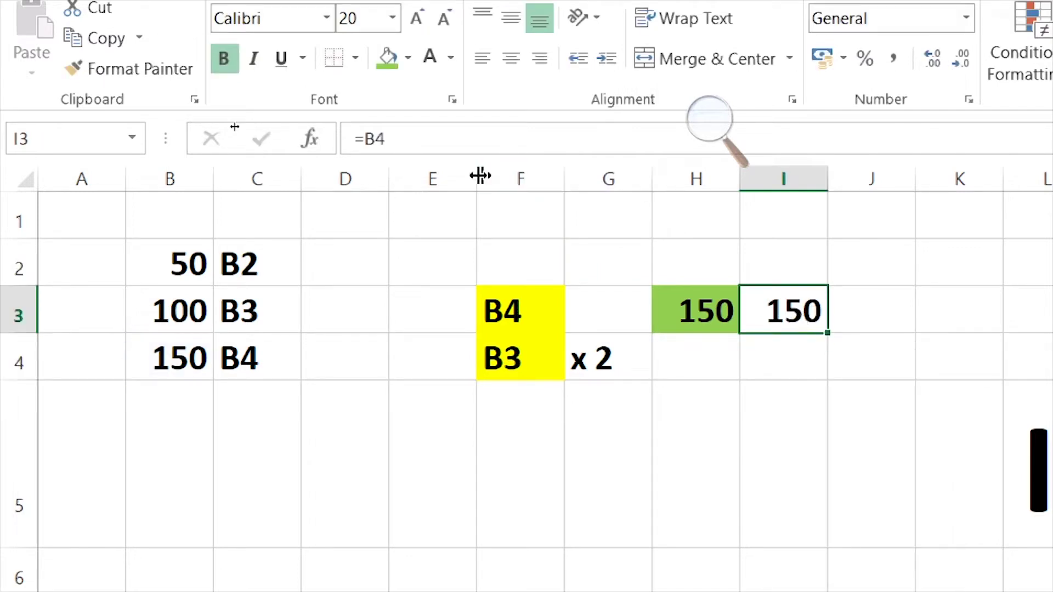
left_click(381, 138)
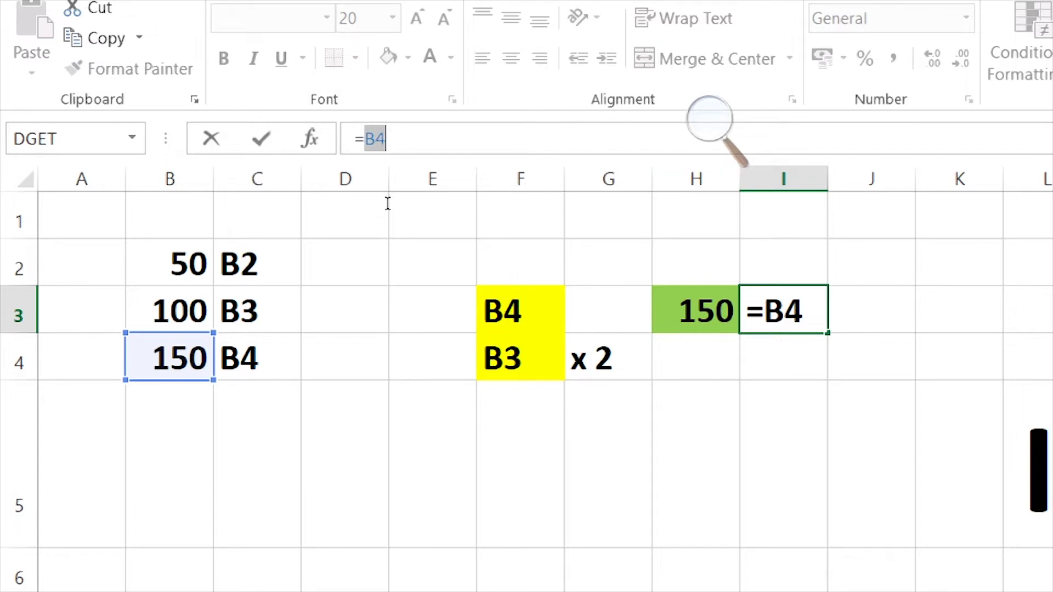
key("Return")
left_click(707, 368)
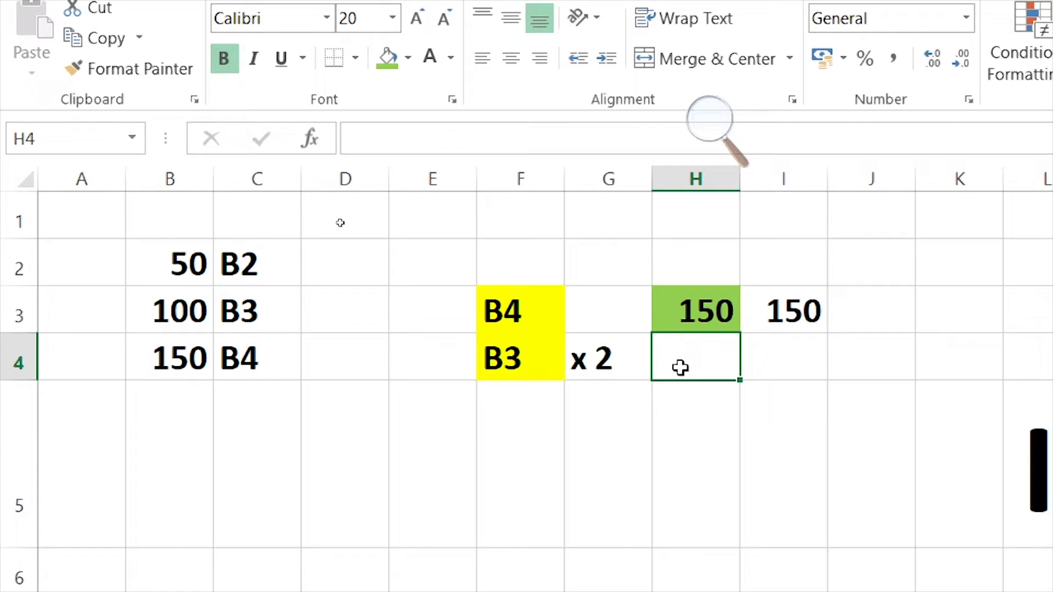
type("=B3*")
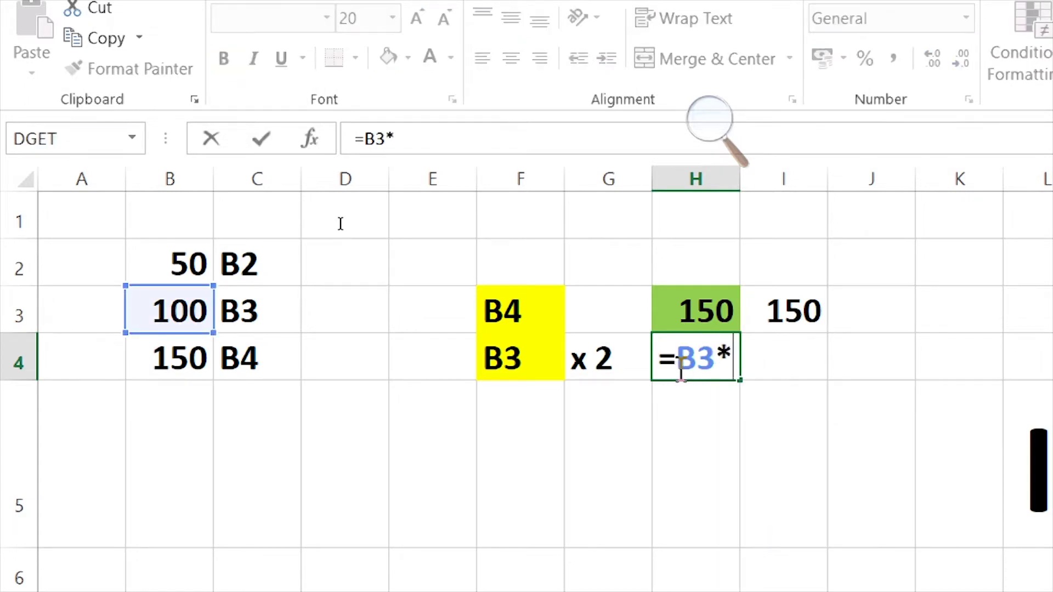
type("2")
Commit =B3*2 in H4 giving 200 and compare with B3's value 100
key("Return")
left_click(680, 365)
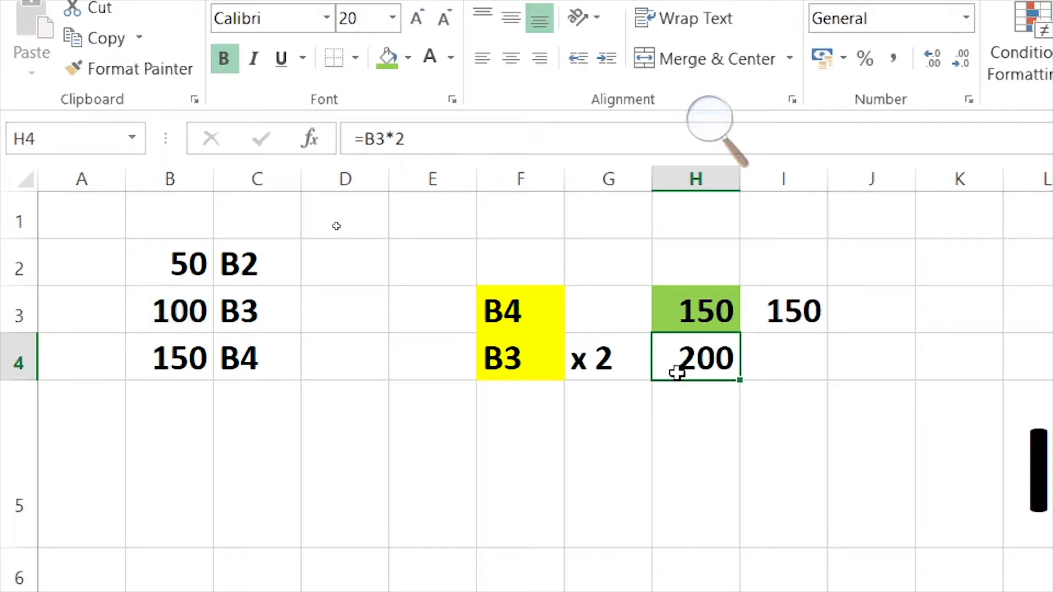
left_click(216, 308)
left_click(188, 307)
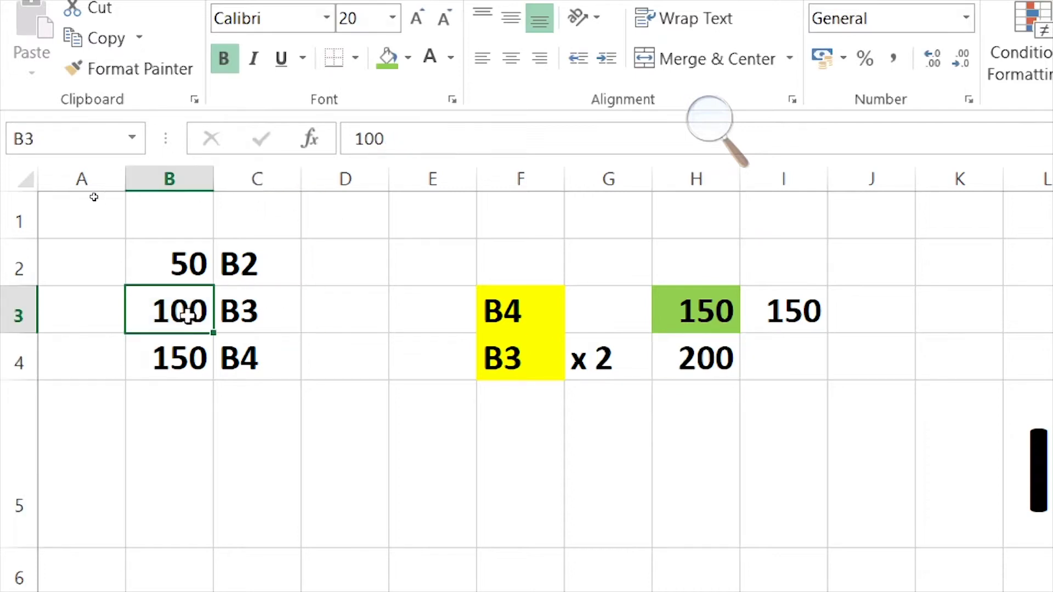
left_click(686, 360)
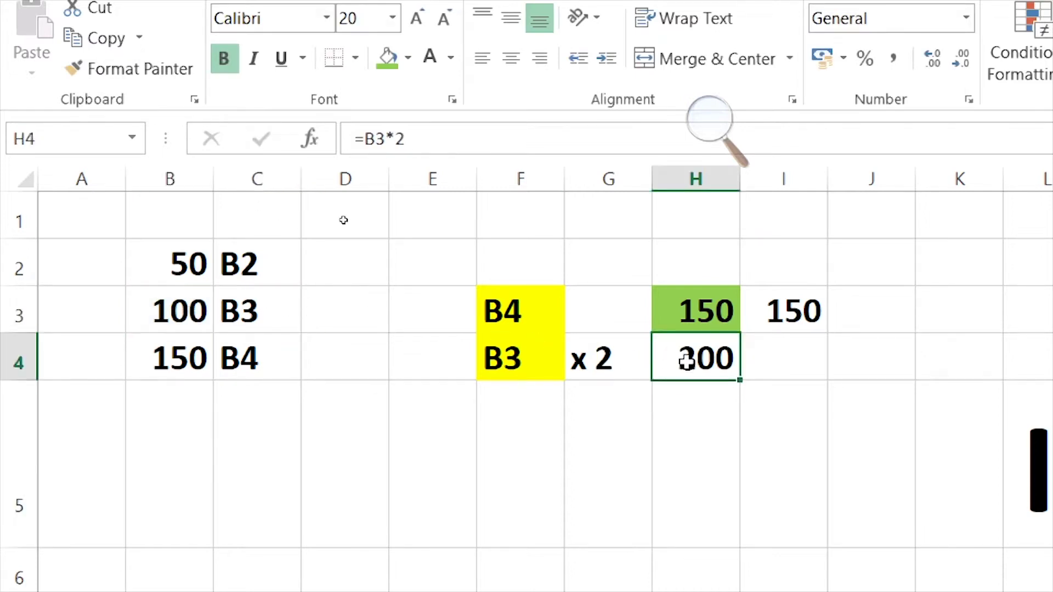
Change F4's text to B2 and reopen H4's formula for editing
left_click(519, 348)
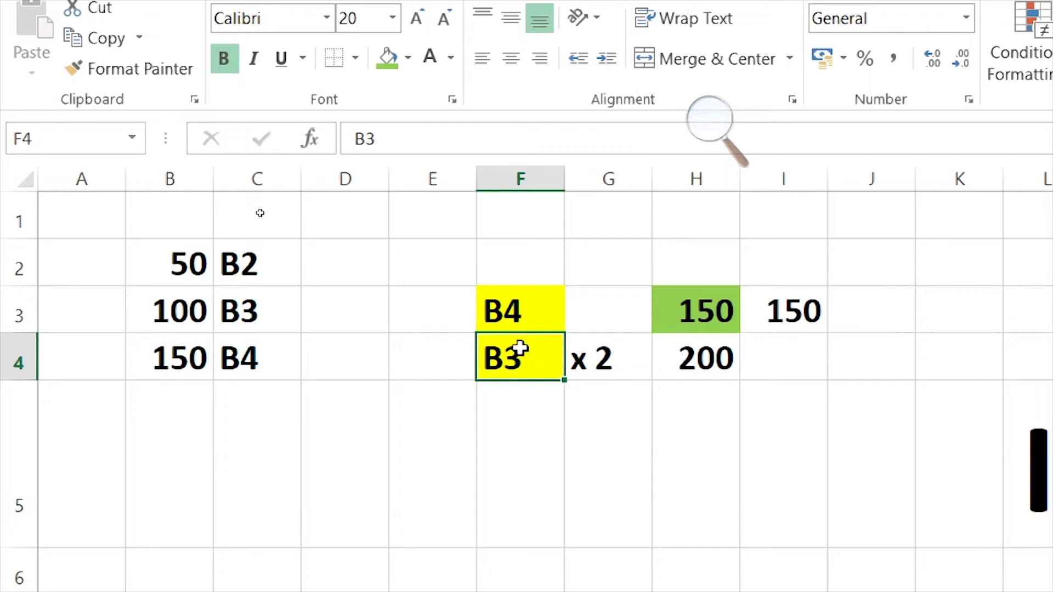
type("B2")
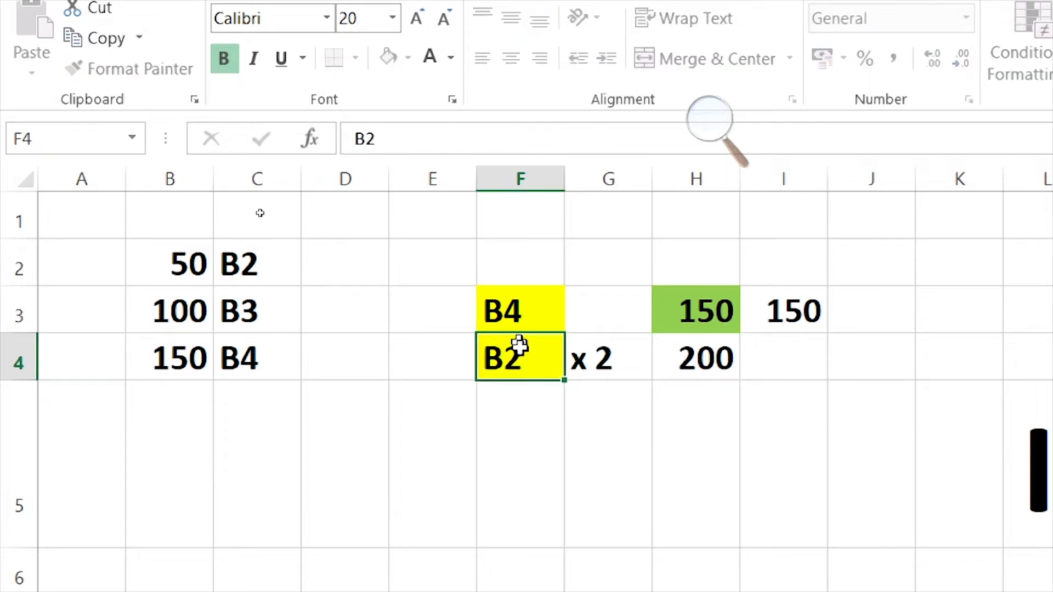
key("Return")
left_click(519, 346)
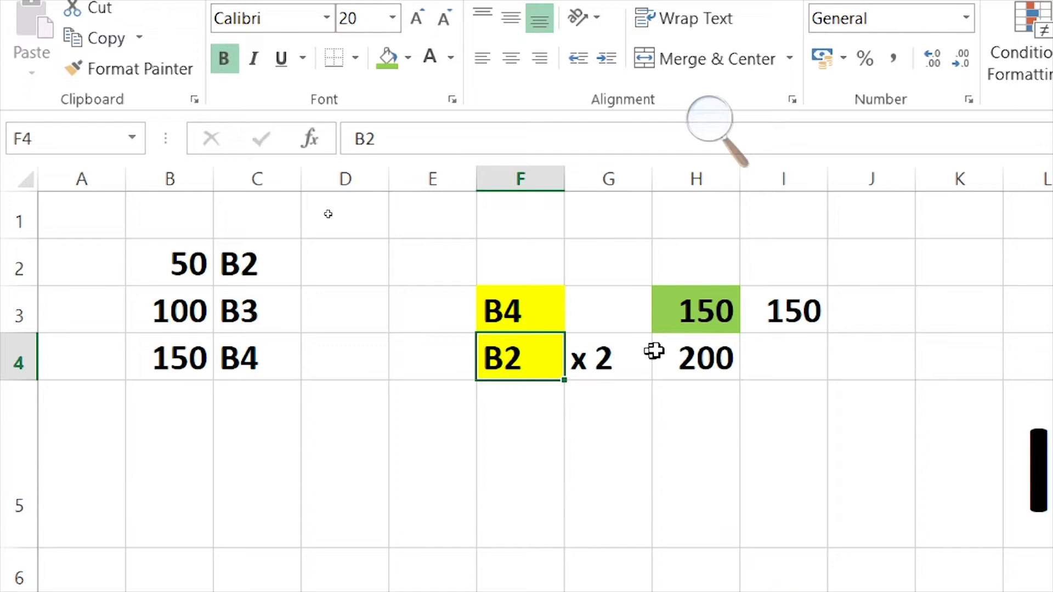
left_click(683, 356)
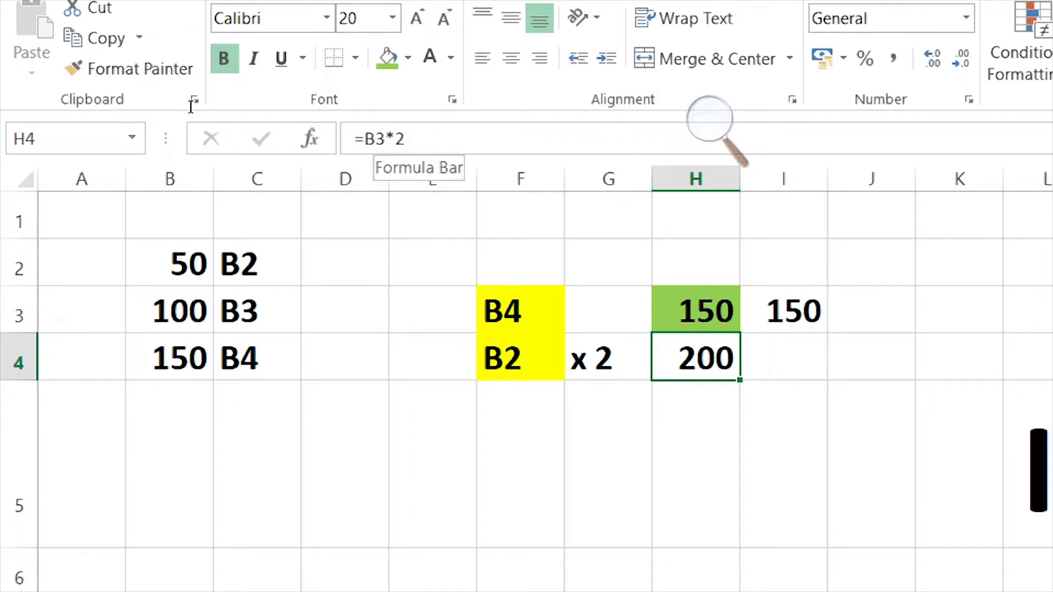
left_click(384, 140)
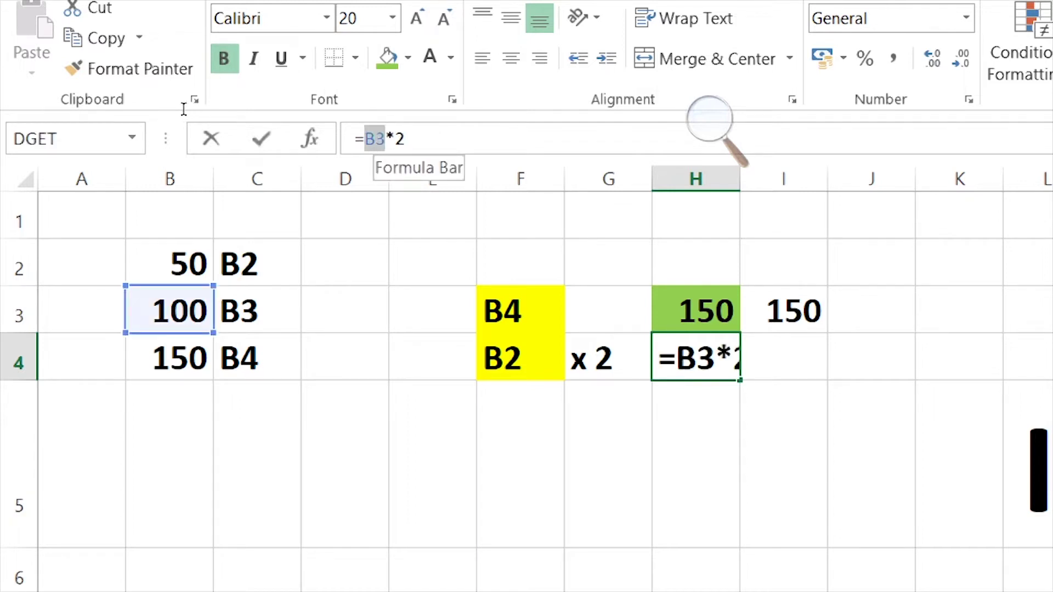
Rewrite H4's formula as =INDIRECT(F4)*2
type("INDIRECT(")
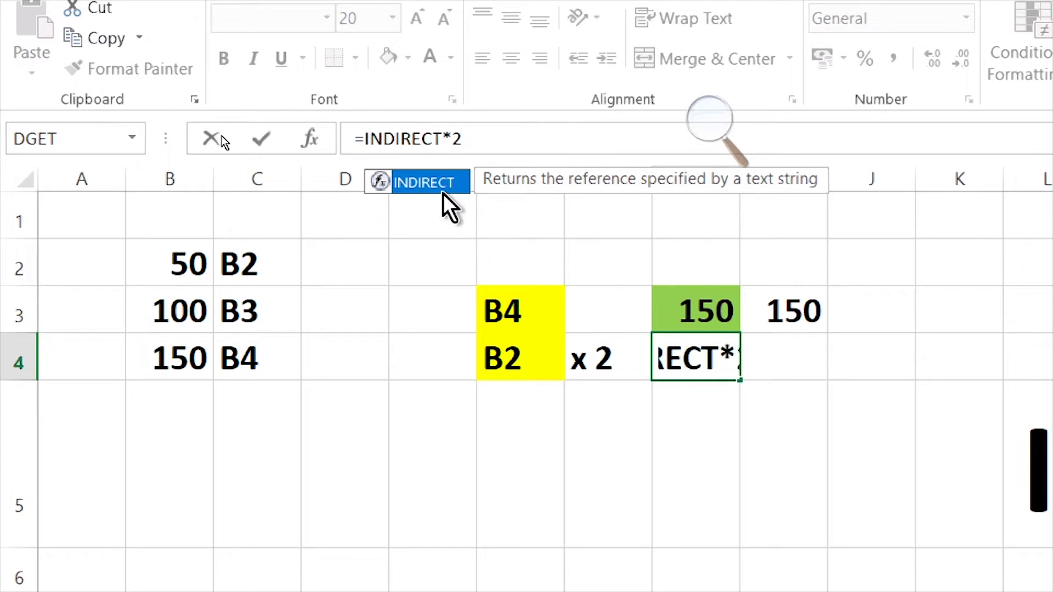
double_click(443, 193)
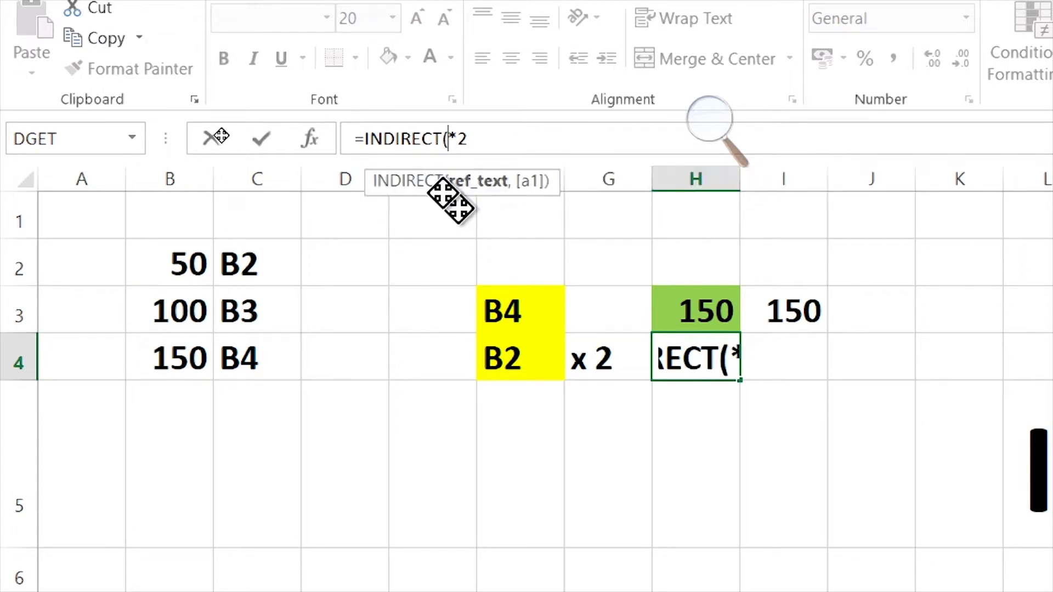
left_click(518, 361)
type(")")
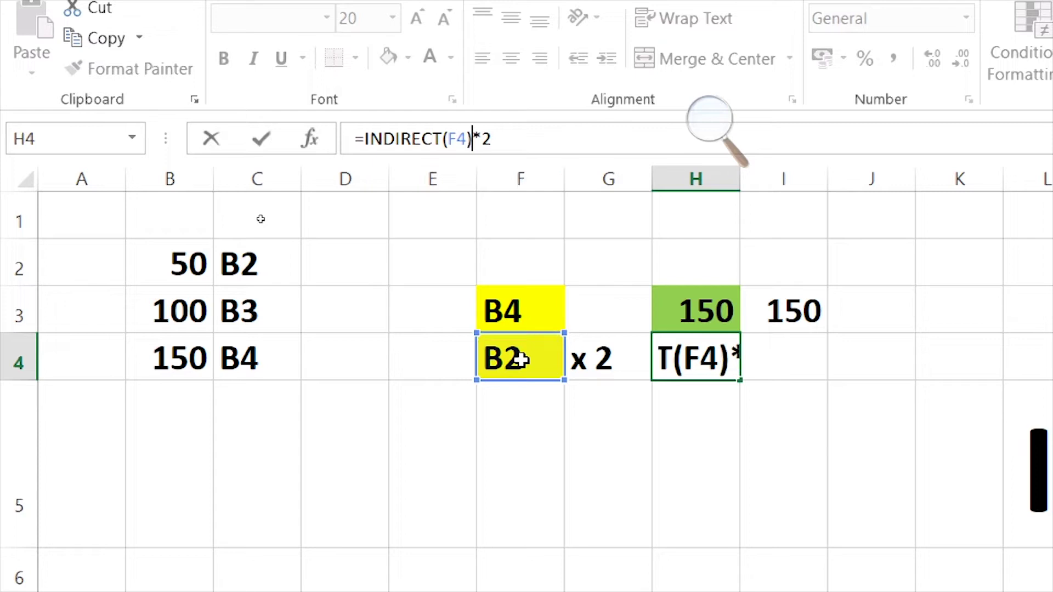
key("Return")
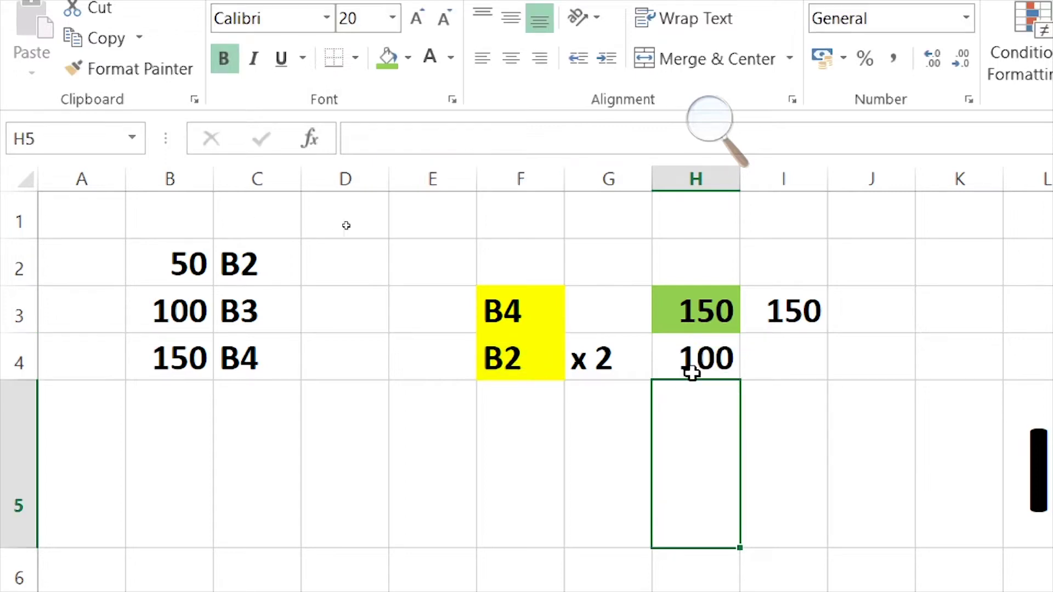
left_click(689, 359)
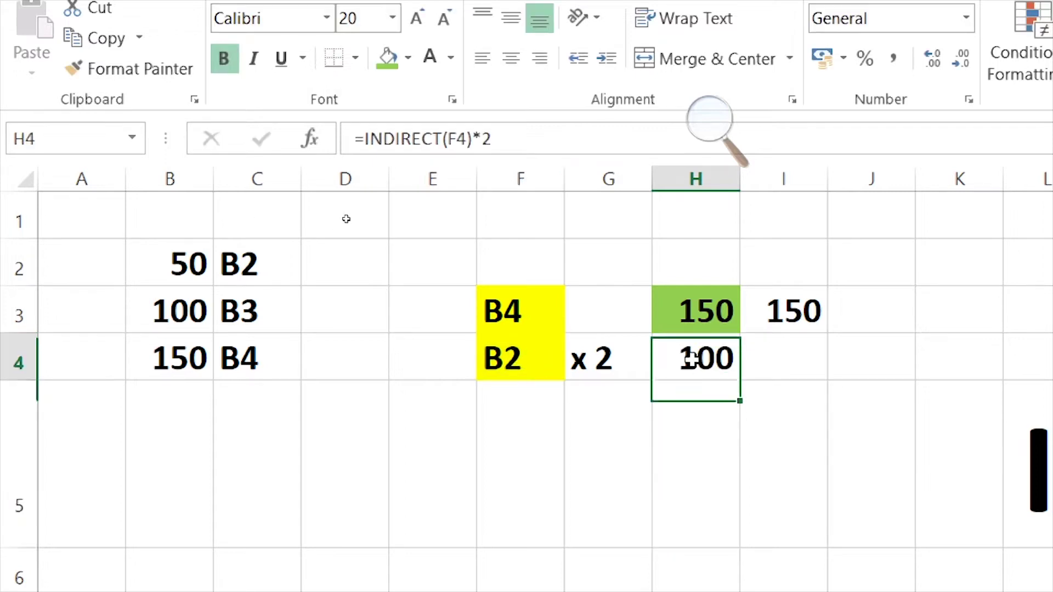
Test H4 by changing F4 to B4 (300) and back to B2 (100), then view the India sheet
left_click(535, 361)
double_click(534, 360)
key("BackSpace")
type("4")
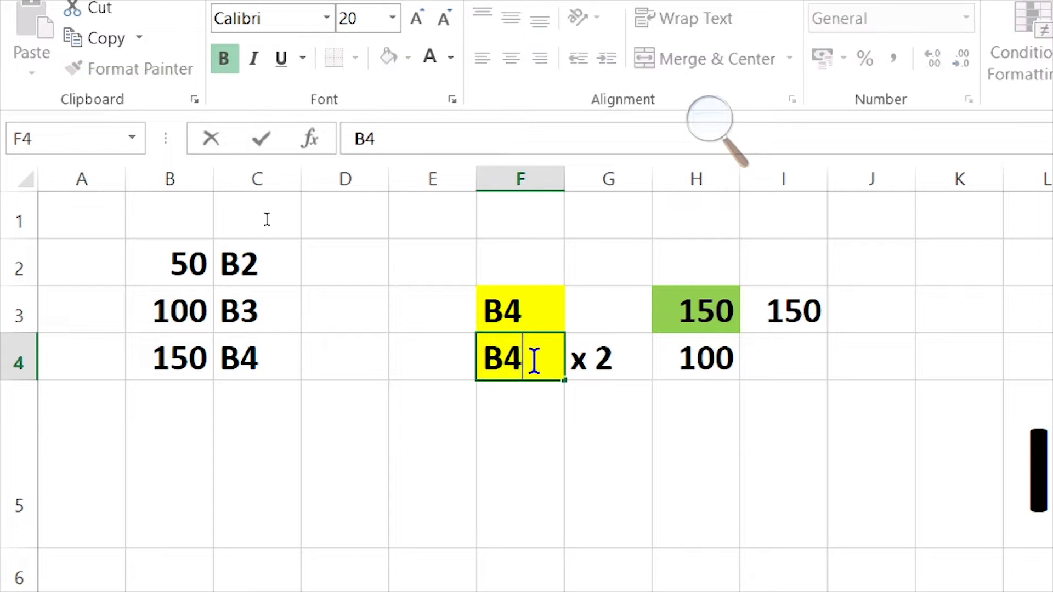
key("Return")
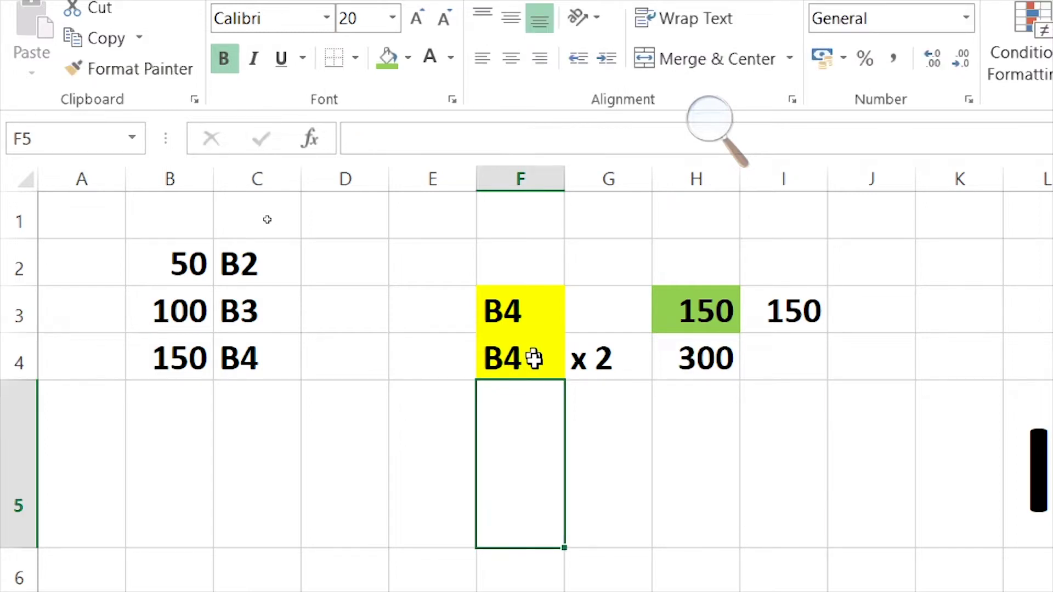
double_click(533, 359)
key("BackSpace")
type("2")
key("Return")
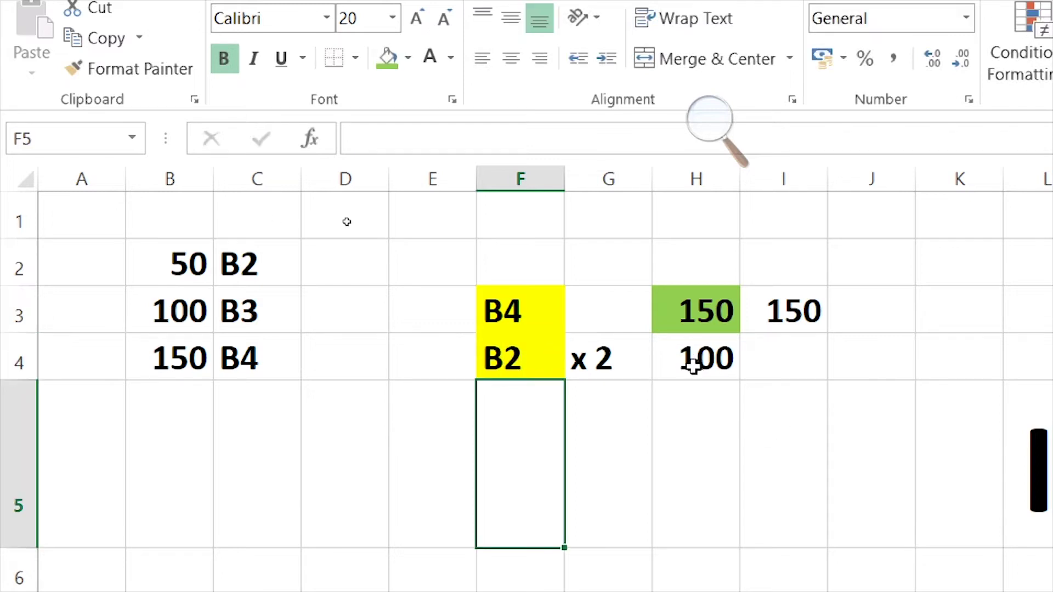
left_click(690, 360)
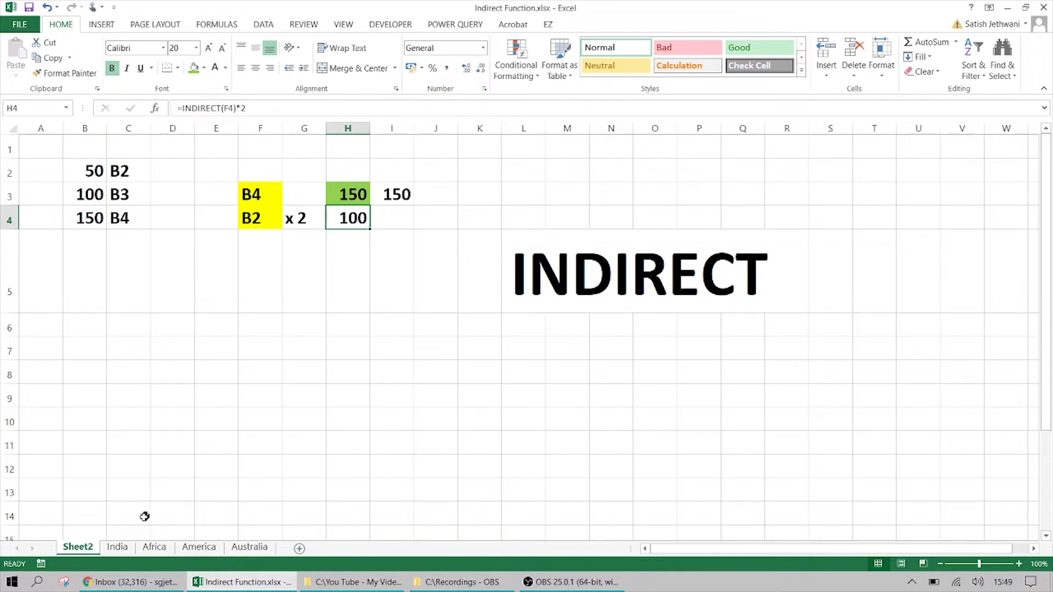
left_click(118, 548)
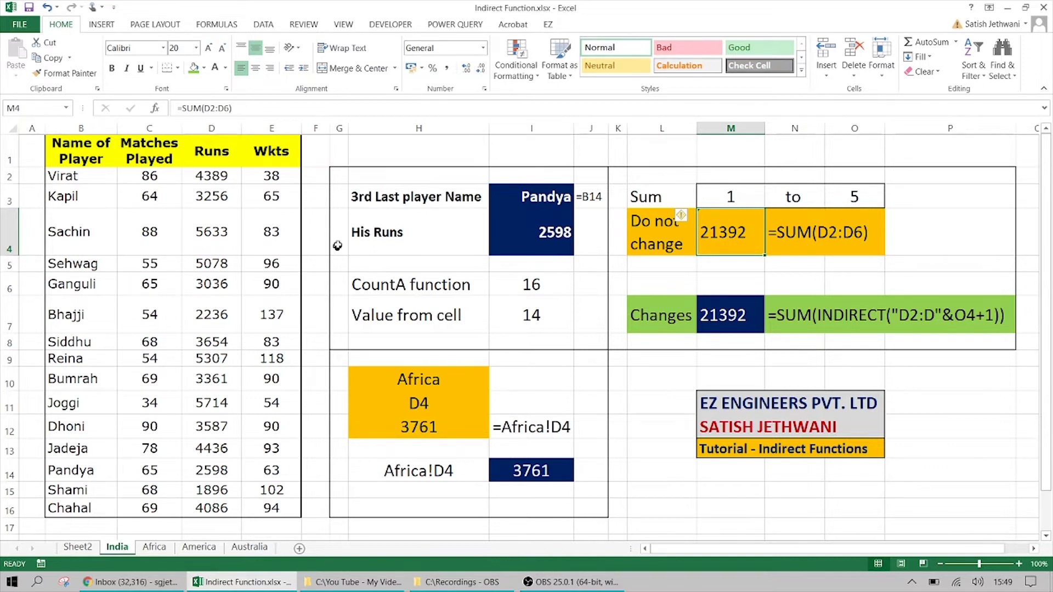
left_click(373, 231)
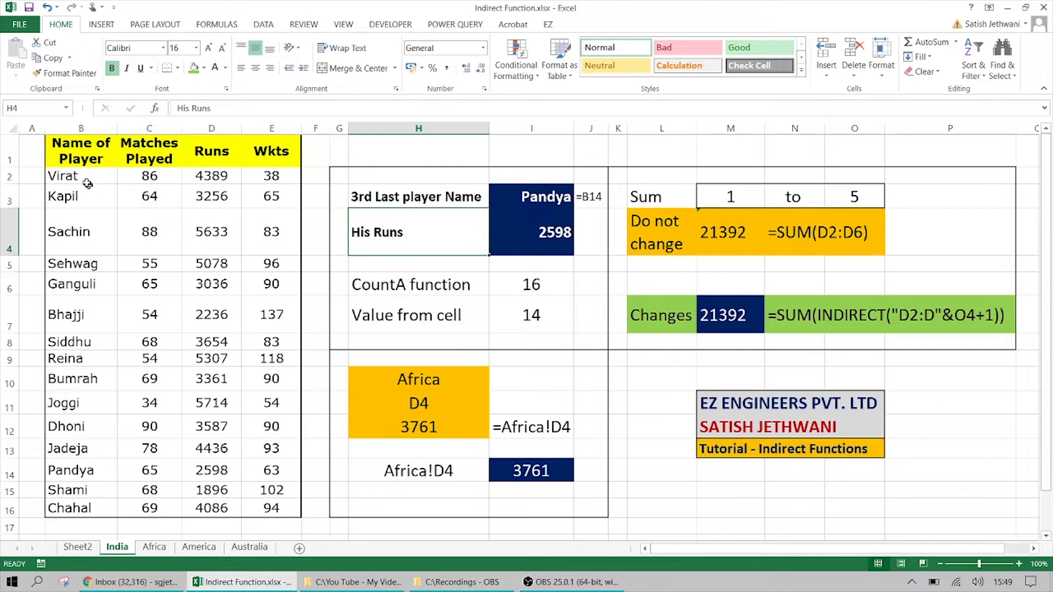
mouse_move(71, 163)
left_mouse_down()
mouse_move(216, 464)
mouse_move(254, 507)
left_mouse_up()
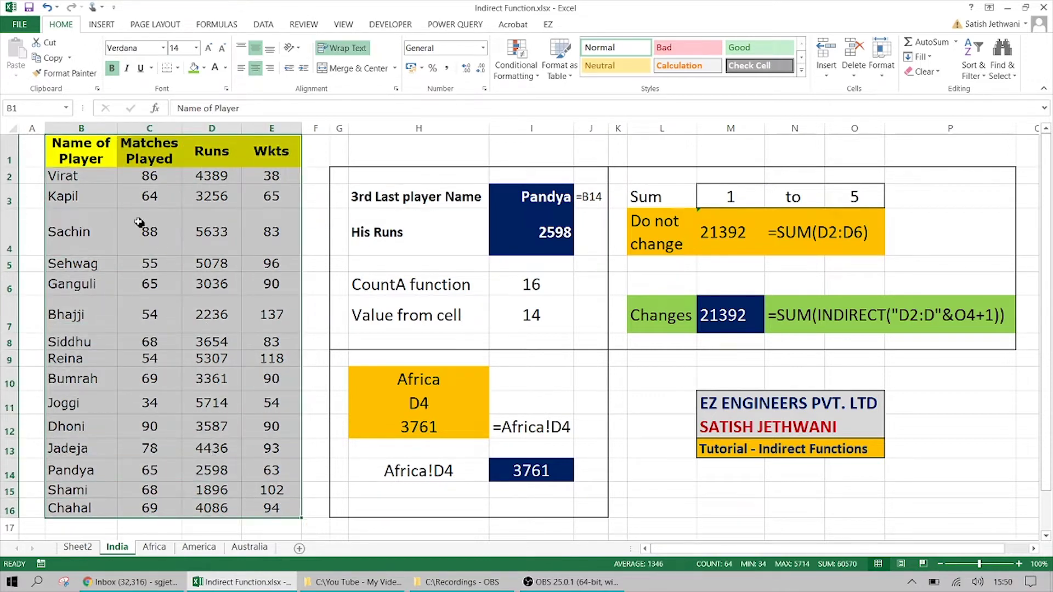
left_click_drag(87, 160, 77, 362)
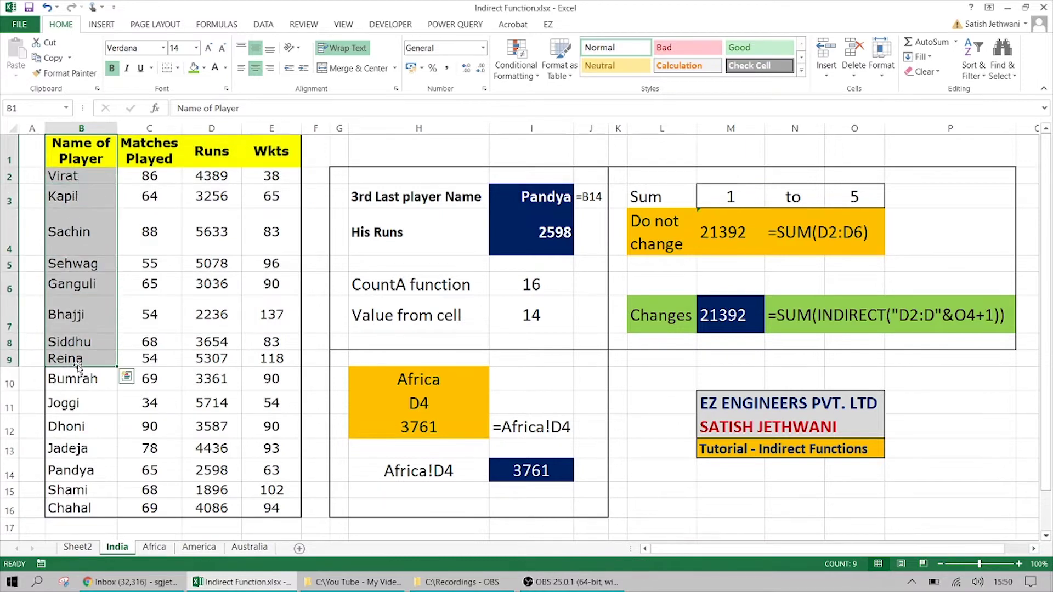
left_click(146, 157)
left_click_drag(145, 158, 143, 233)
left_click_drag(196, 157, 219, 235)
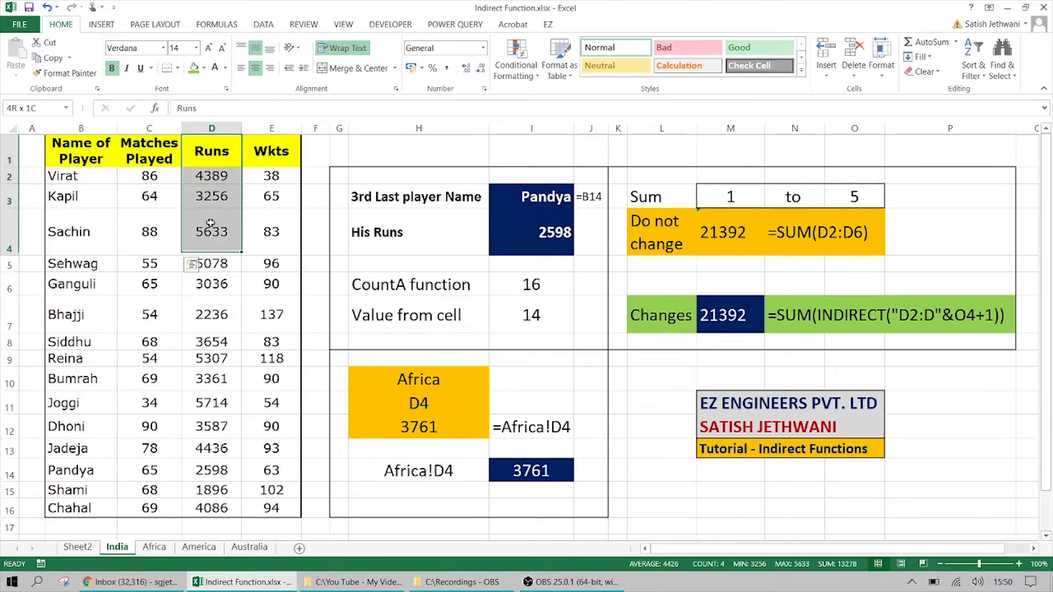
left_click_drag(253, 158, 267, 210)
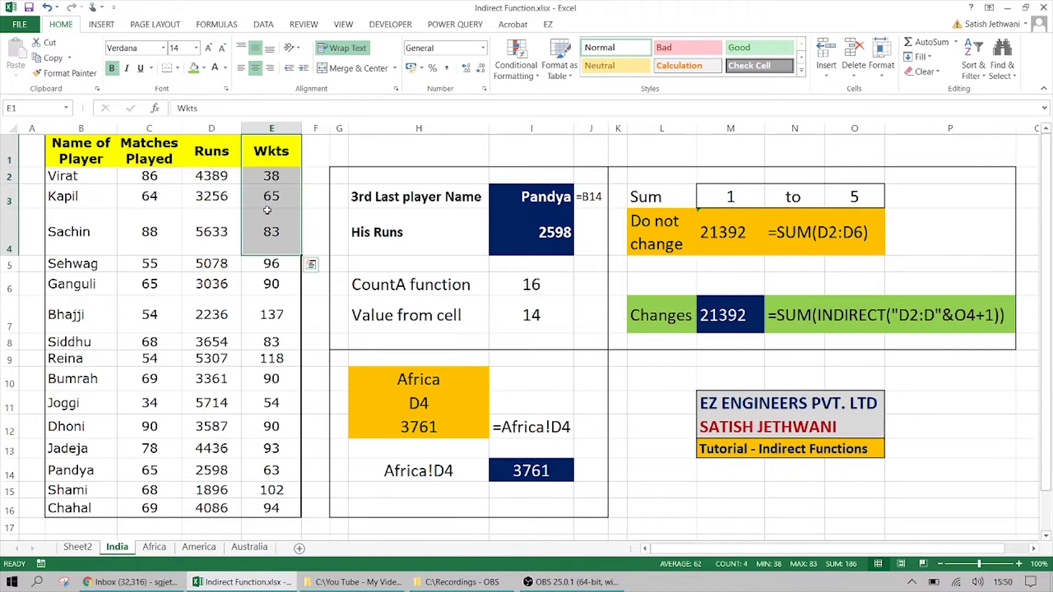
left_click(523, 197)
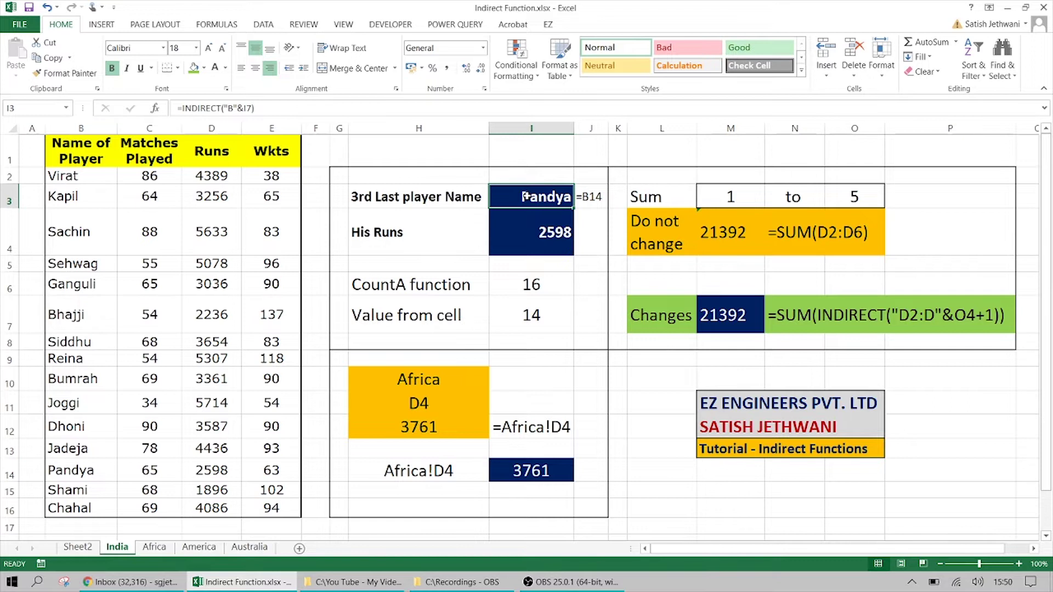
left_click(83, 509)
left_click(503, 206)
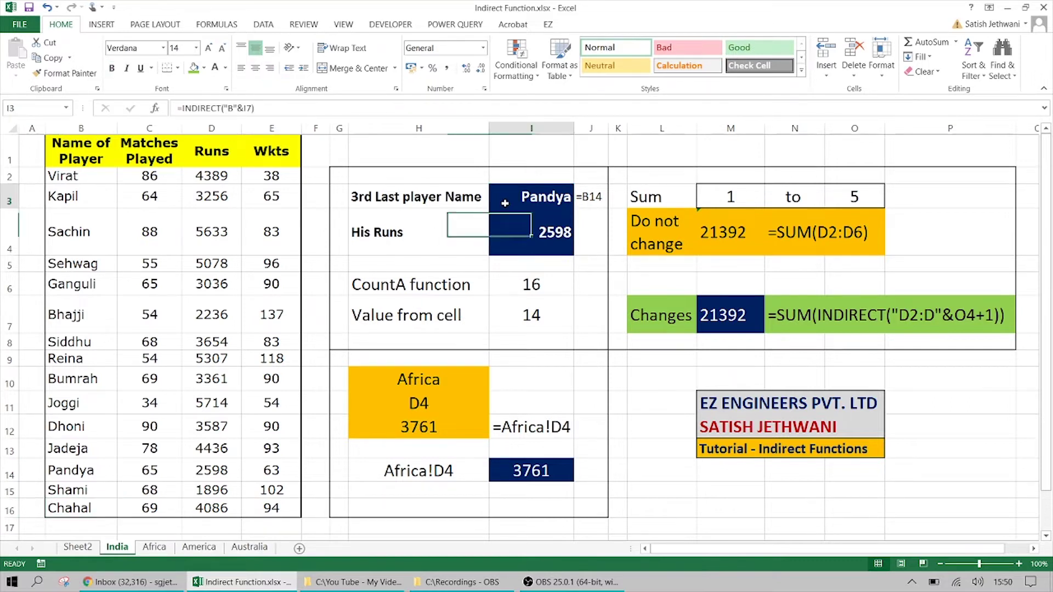
left_click(80, 509)
left_click(81, 471)
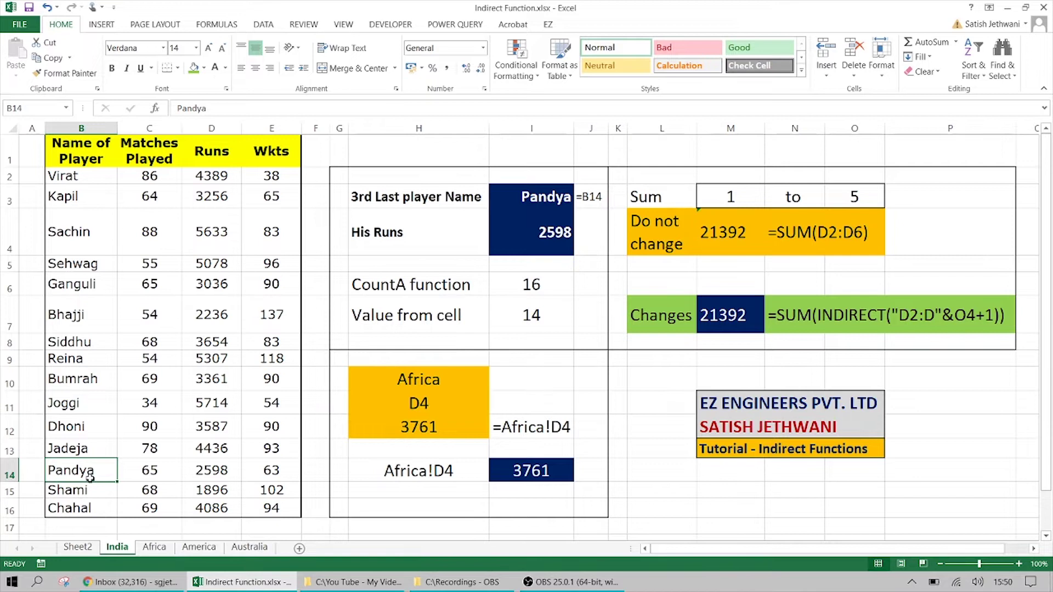
left_click_drag(93, 501, 255, 503)
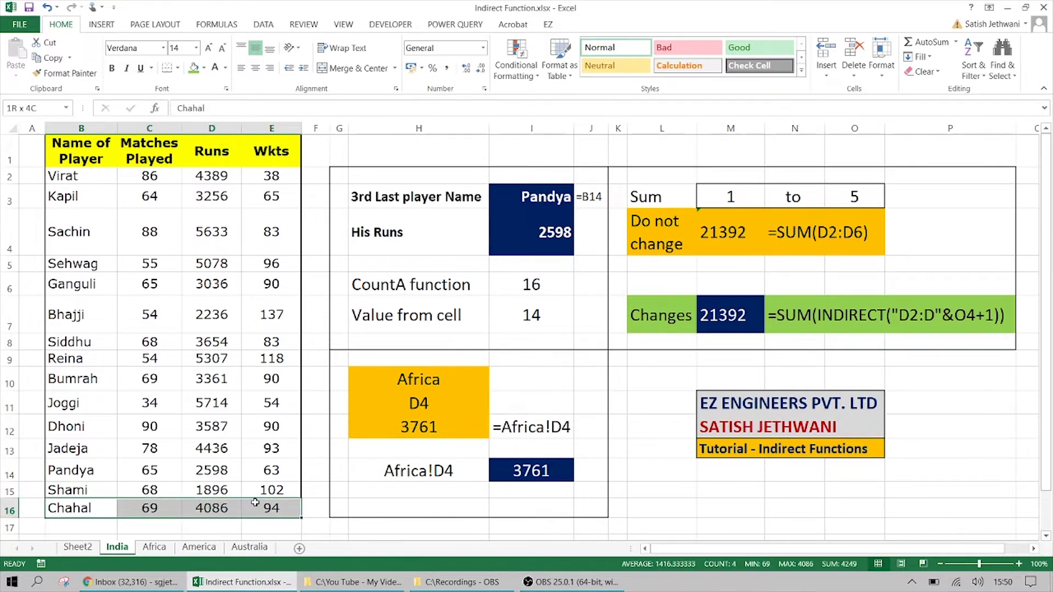
key("Delete")
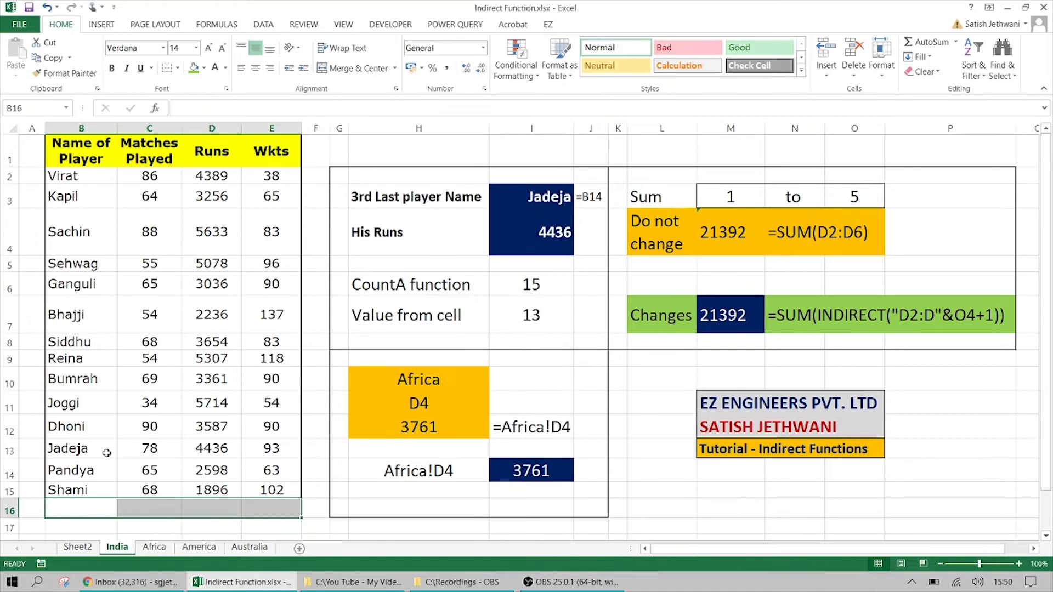
left_click(549, 203)
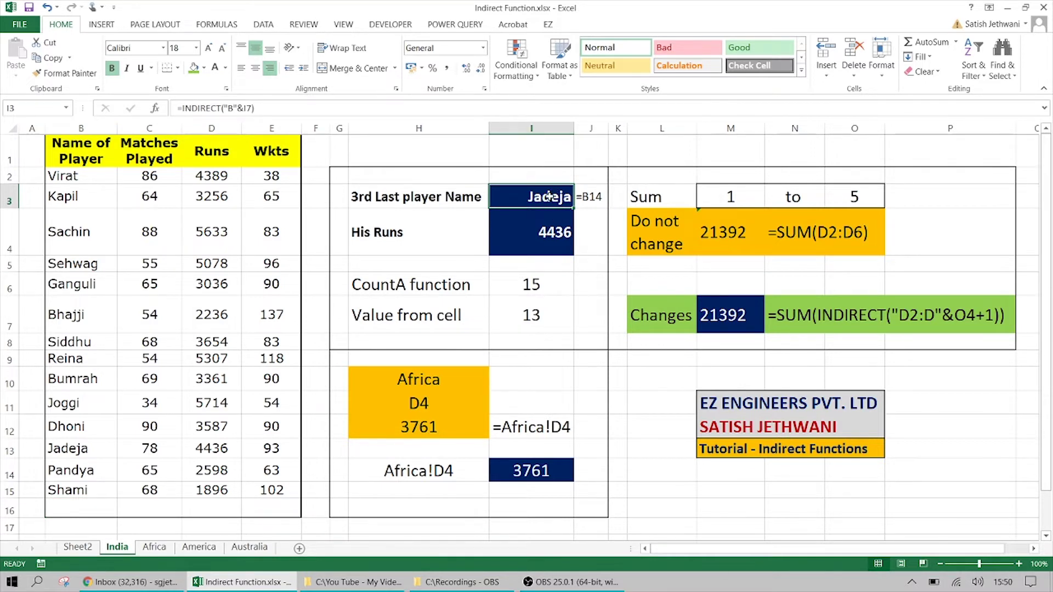
key("ctrl+z")
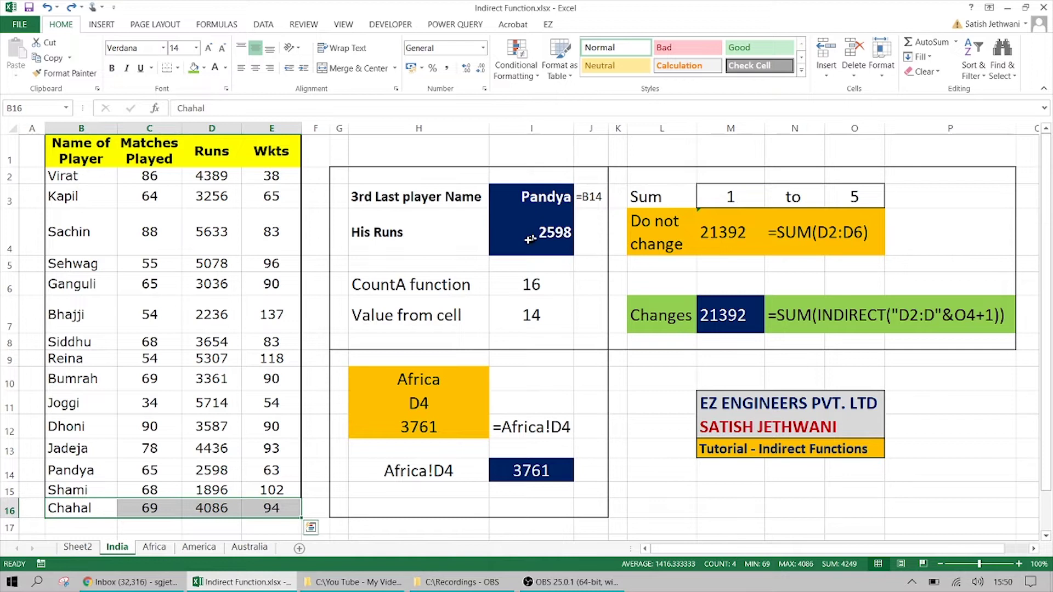
left_click(444, 244)
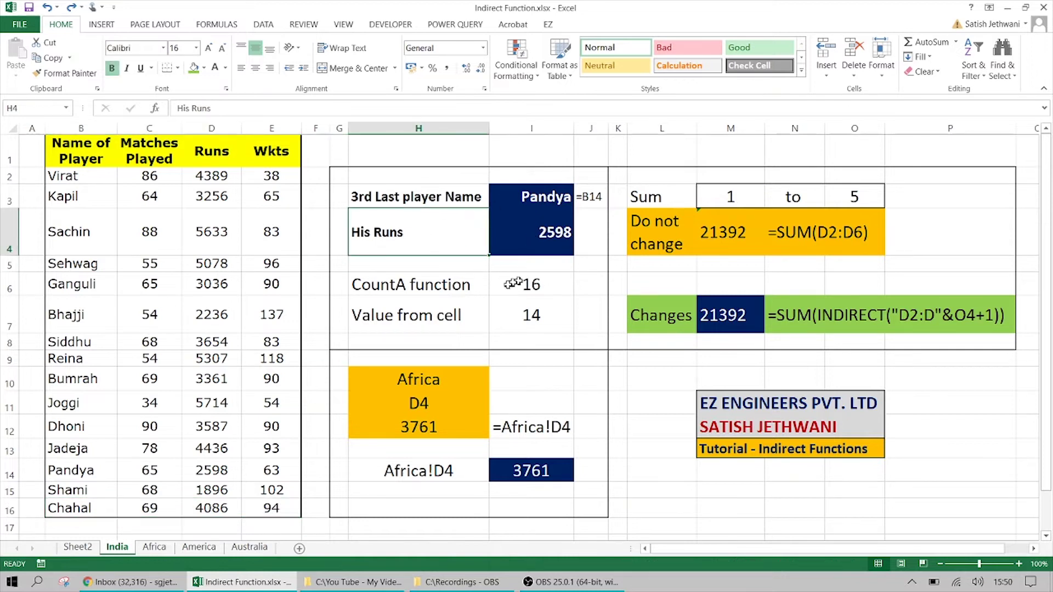
left_click(482, 287)
left_click(533, 248)
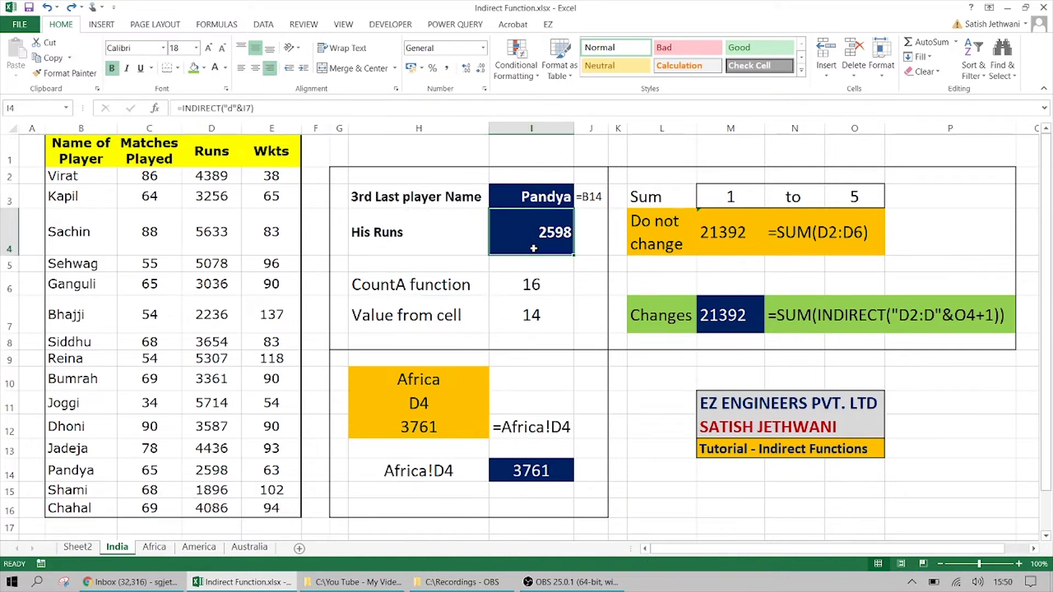
left_click(528, 277)
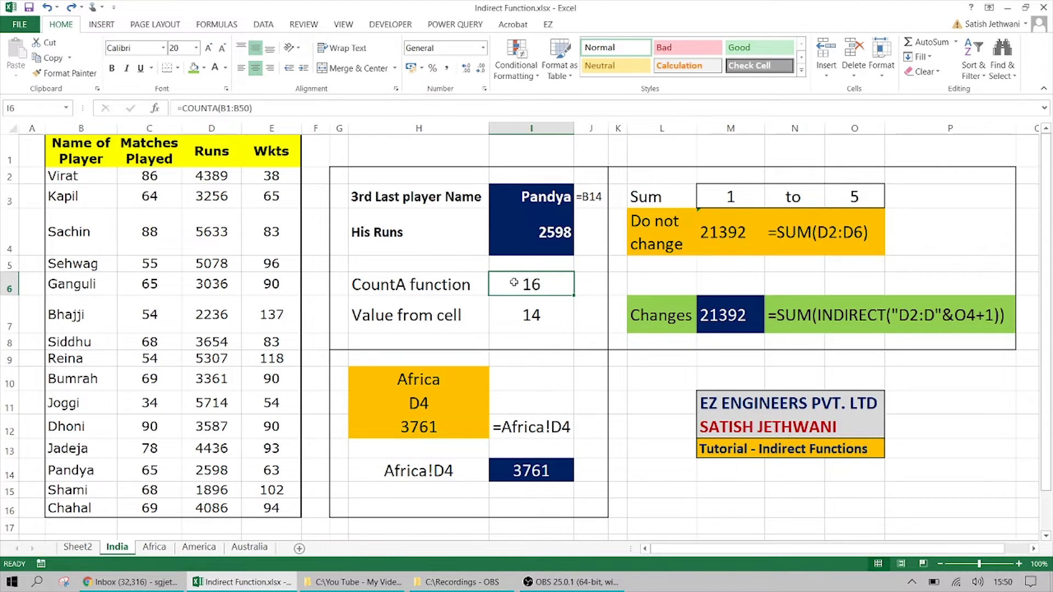
Enter =COUNTA over the player names B2:B16 in the CountA cell
key("super")
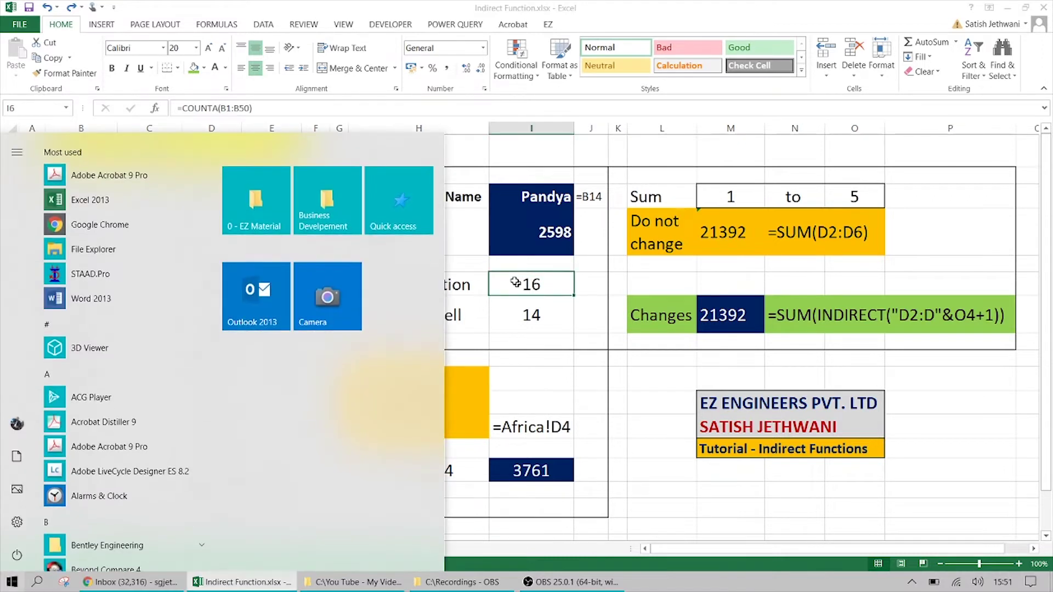
key("super")
type("=")
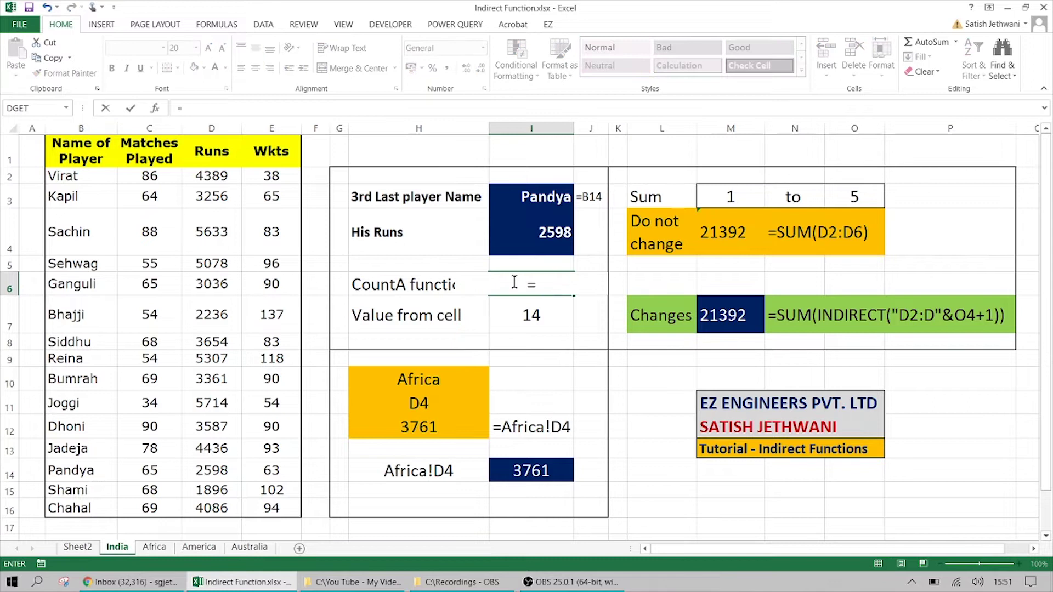
type("COUNTA")
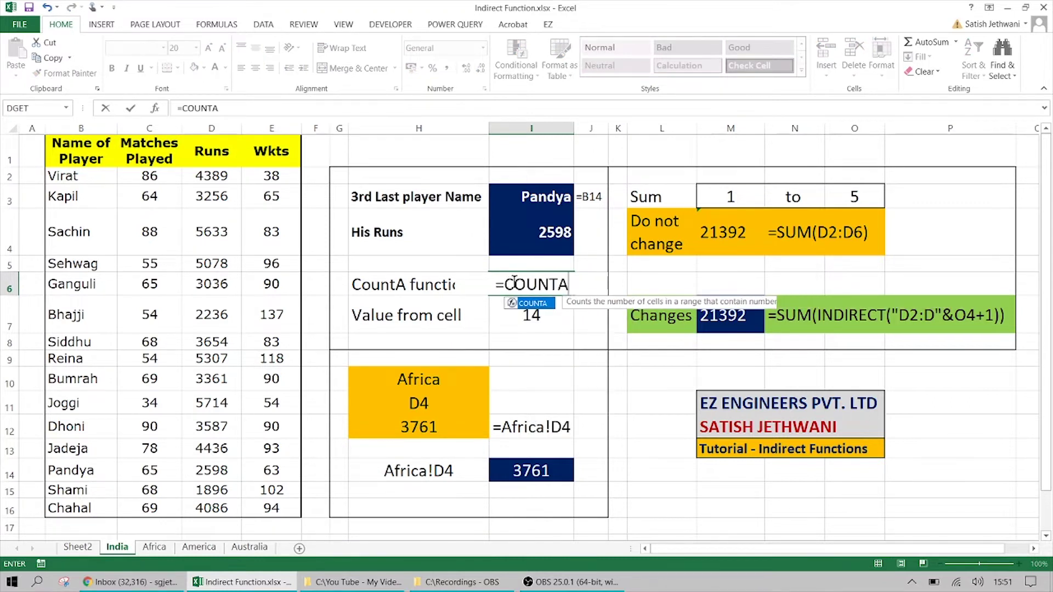
type("(")
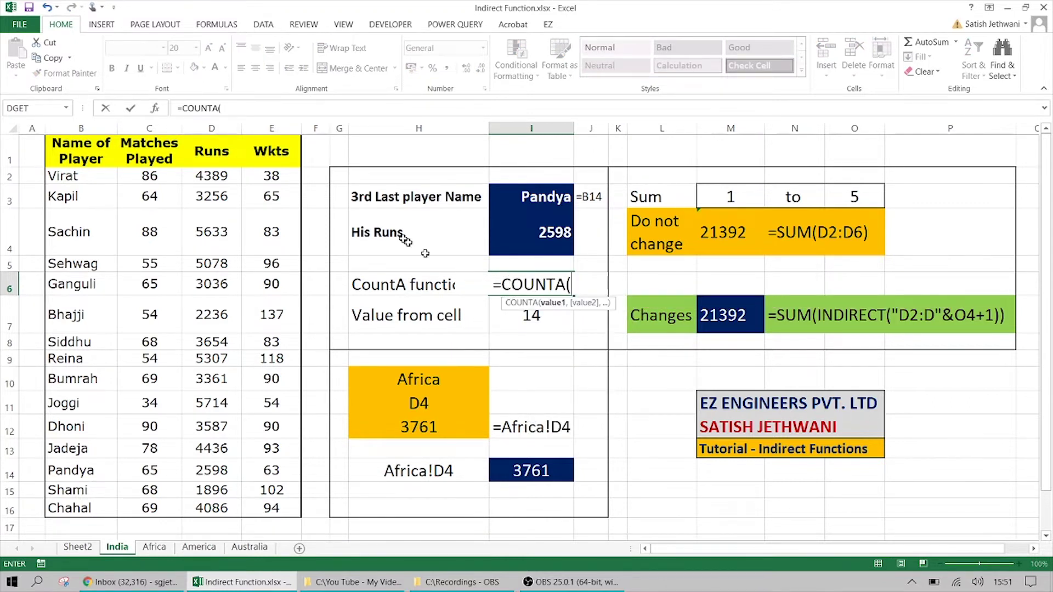
left_click(105, 182)
left_click_drag(104, 183, 99, 504)
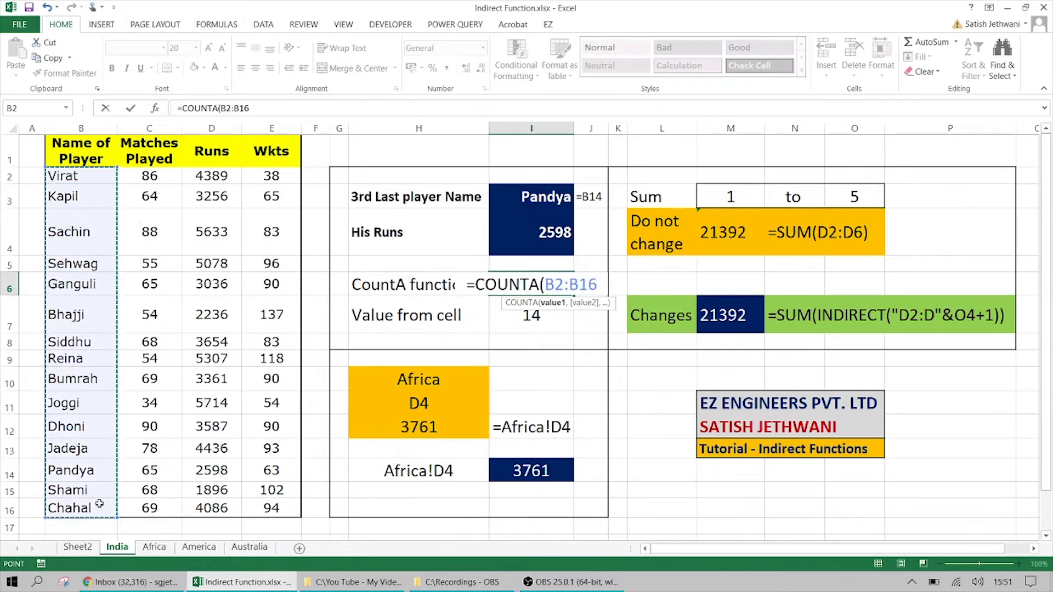
type(")")
key("Return")
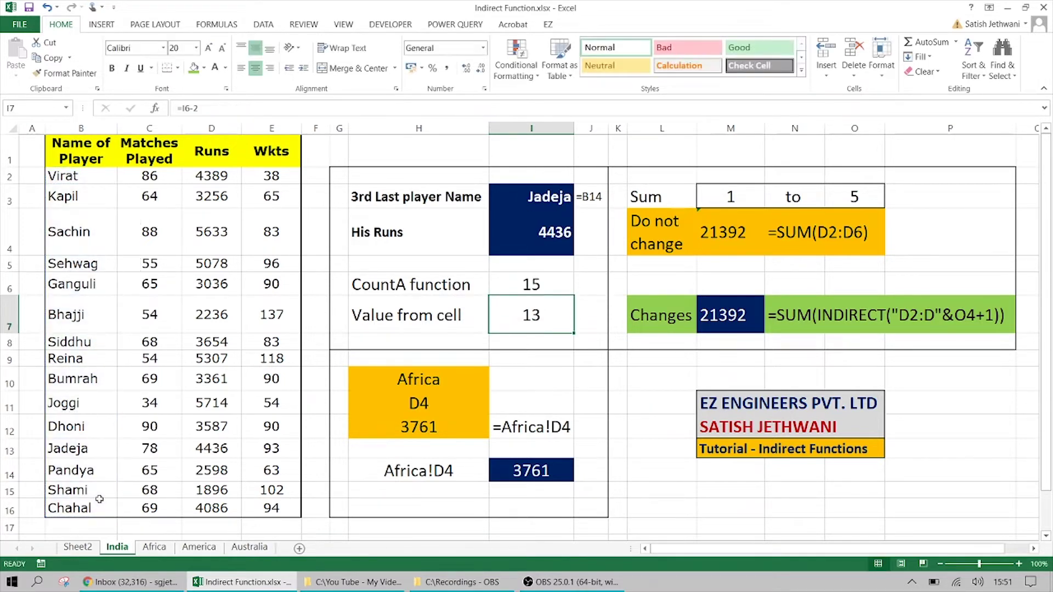
Change the COUNTA range to start at B1, giving 16, and verify by selecting B1:B16
left_click(509, 286)
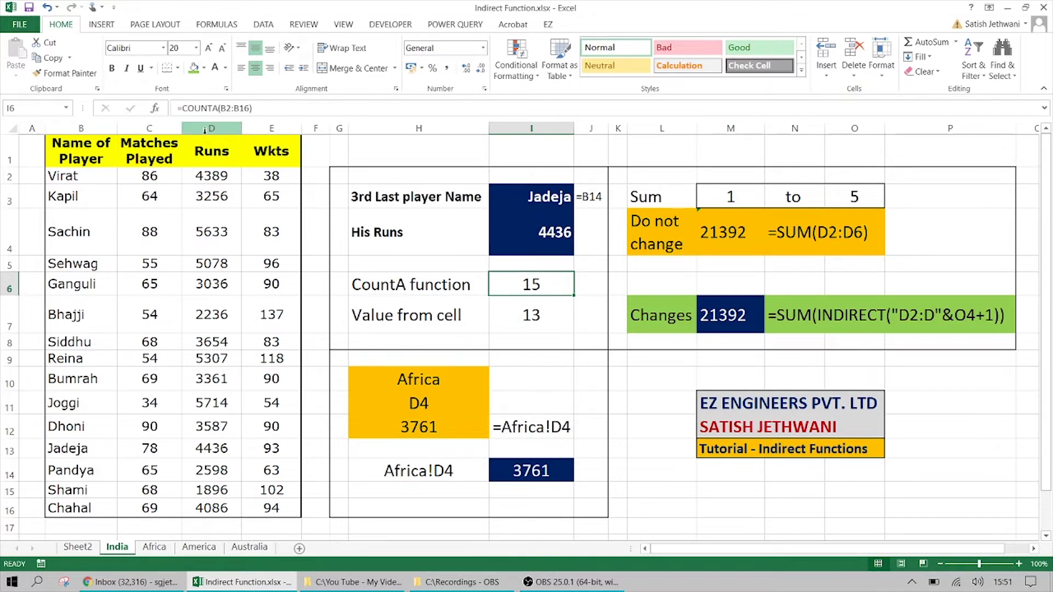
left_click(225, 108)
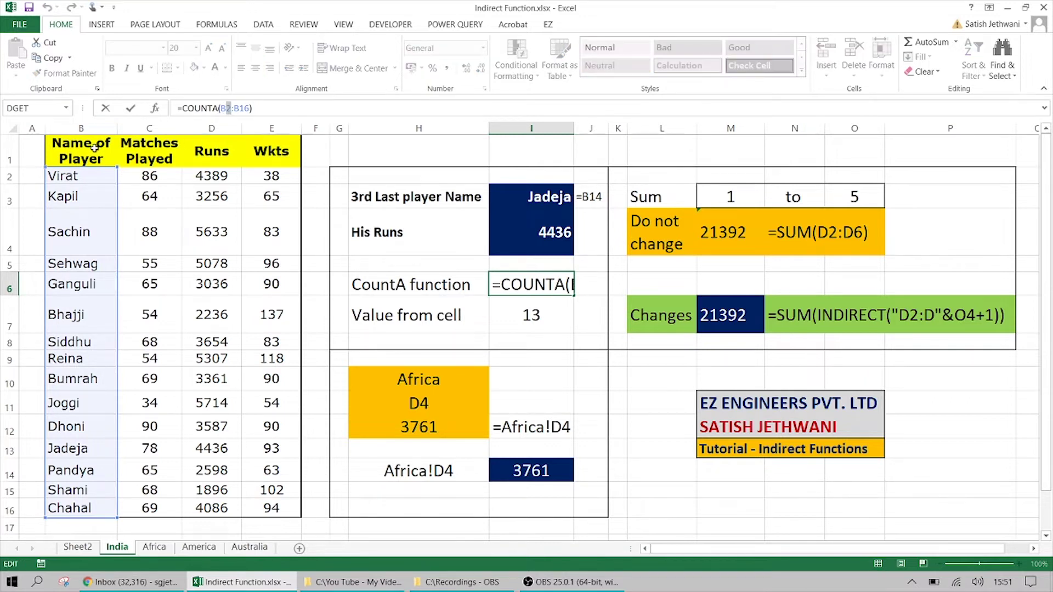
key("Return")
left_click(518, 284)
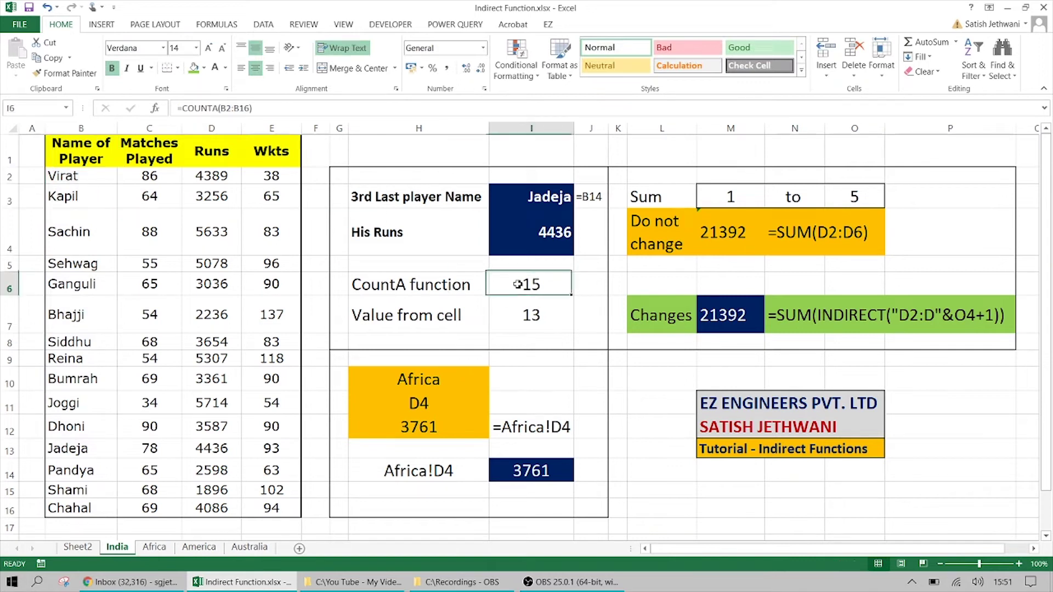
left_click(226, 109)
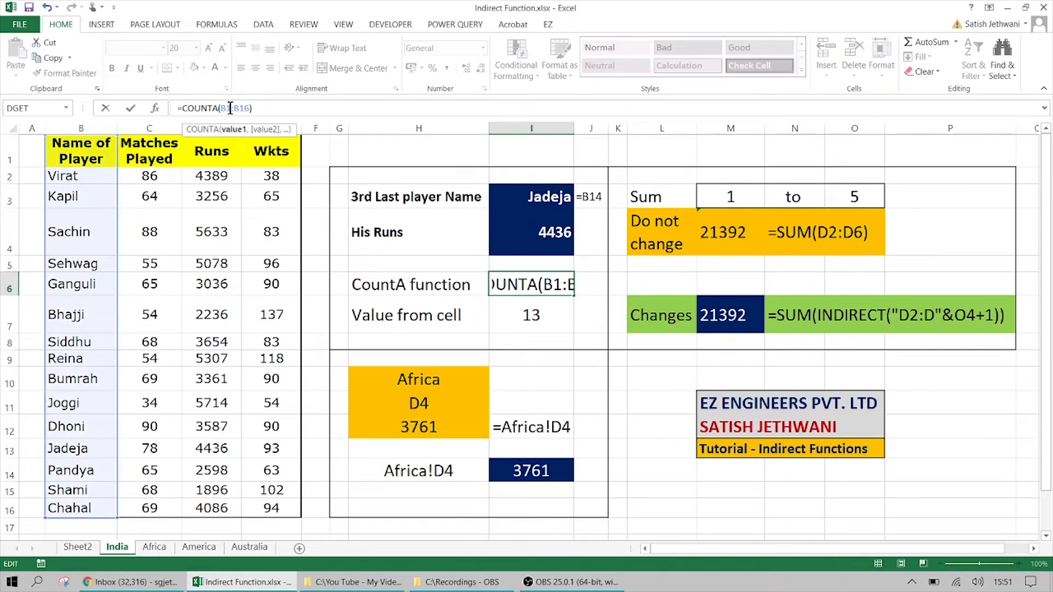
key("Return")
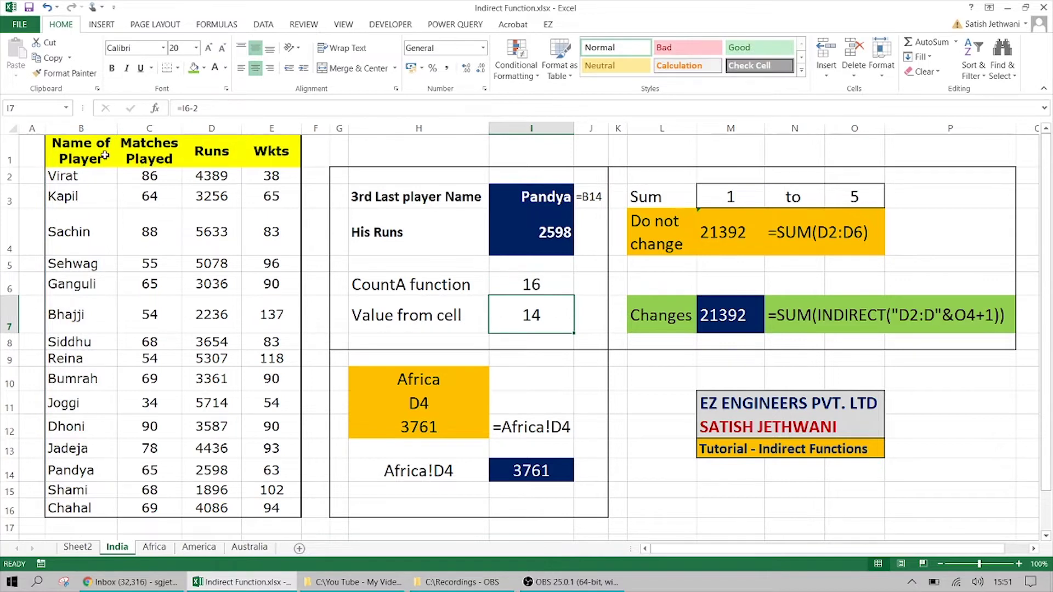
left_click_drag(105, 156, 108, 503)
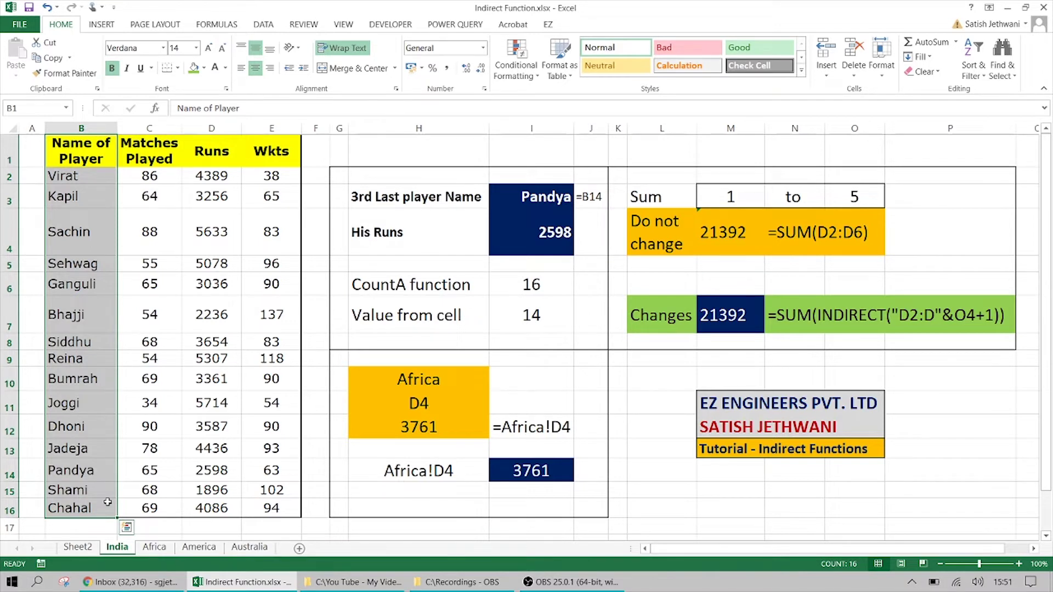
left_click(513, 282)
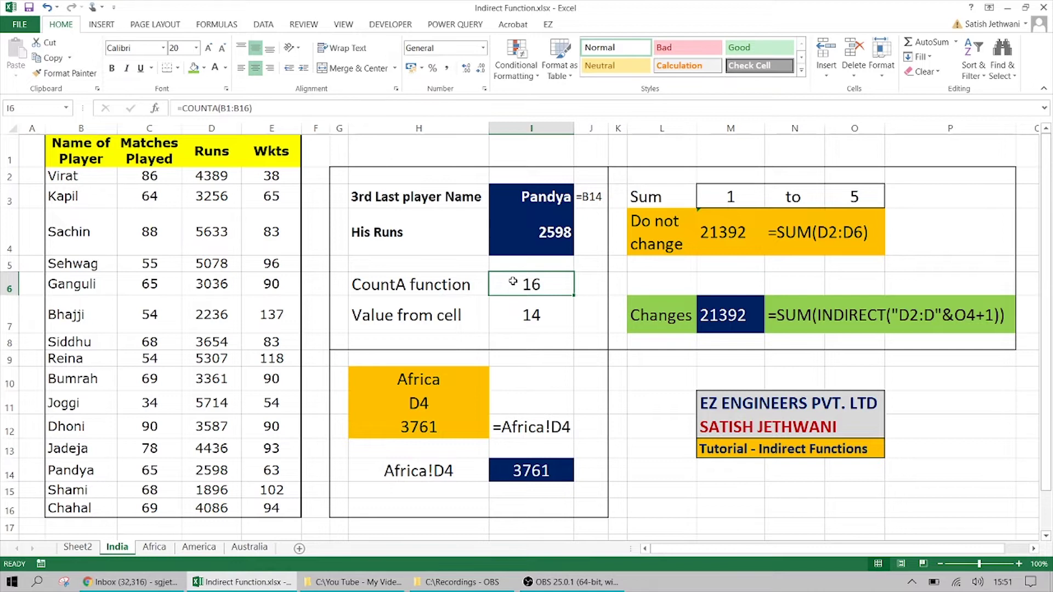
left_click_drag(87, 148, 84, 507)
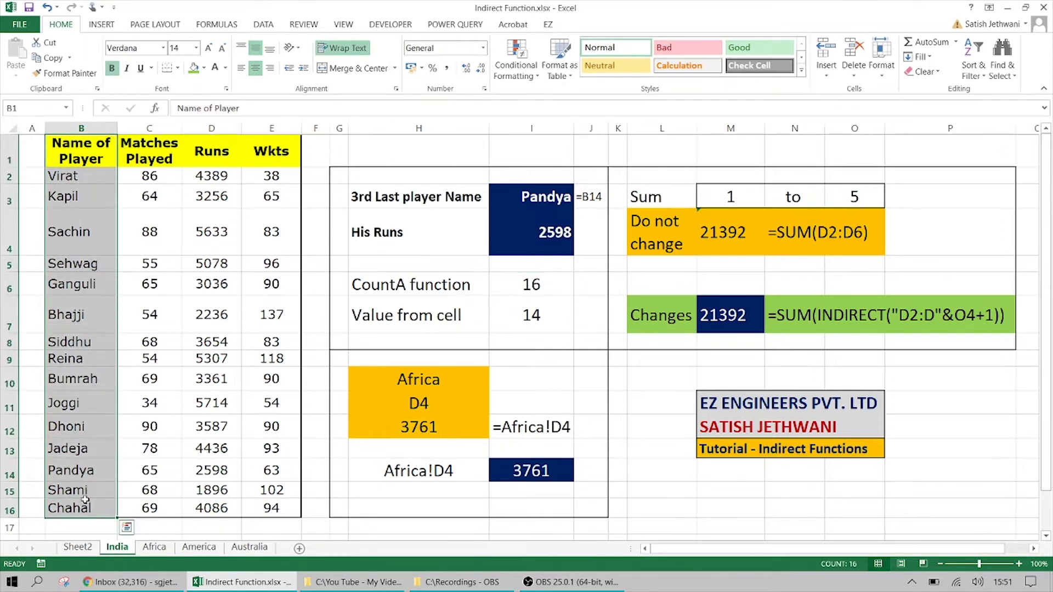
scroll(85, 499, "down", 1)
left_click_drag(75, 459, 159, 521)
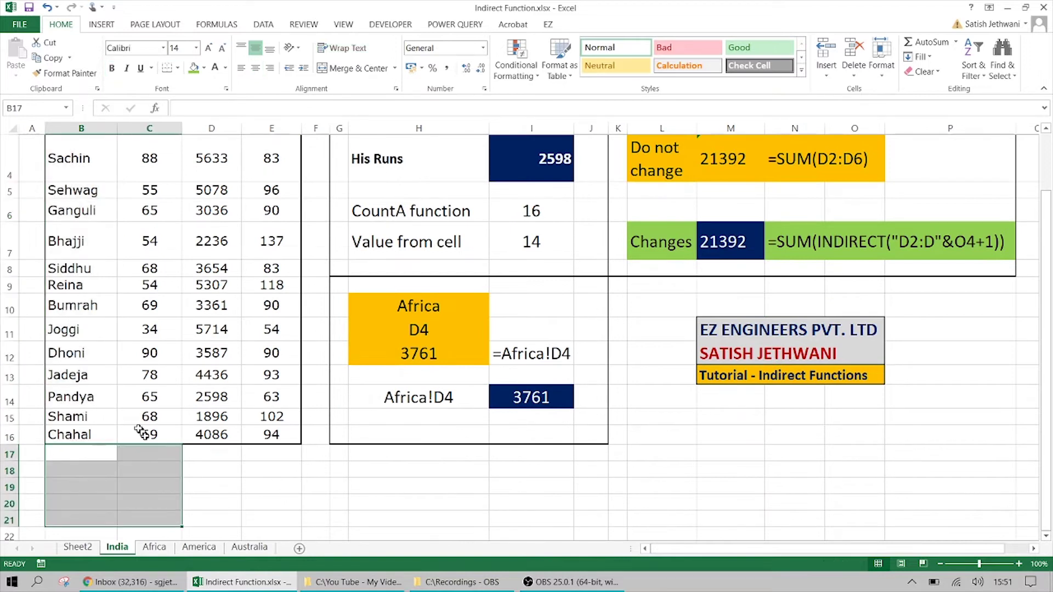
mouse_move(81, 396)
left_mouse_down()
mouse_move(81, 382)
mouse_move(189, 397)
left_mouse_up()
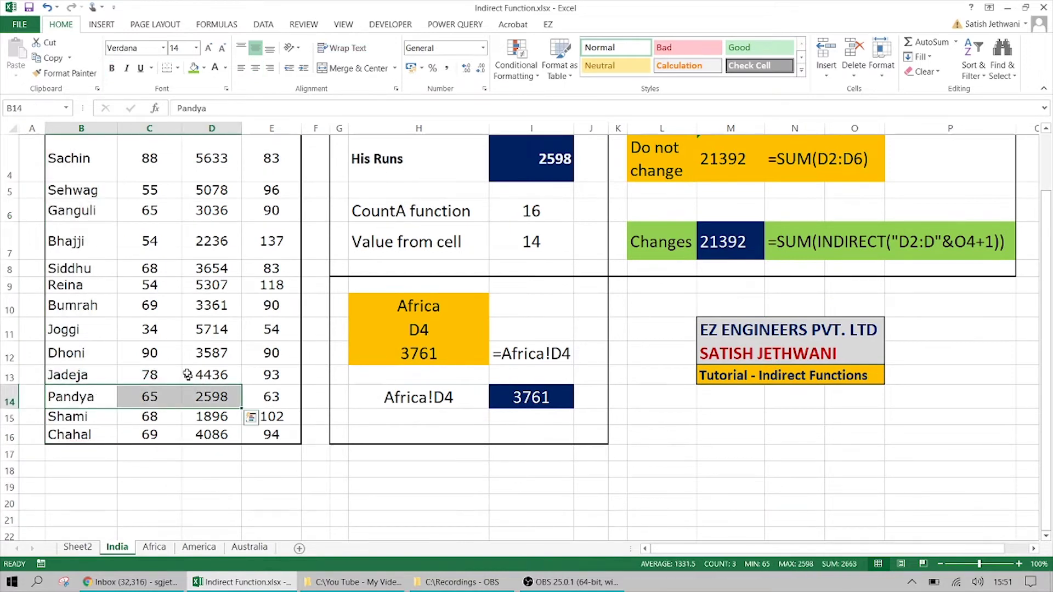
scroll(187, 373, "down", 4)
scroll(187, 374, "up", 5)
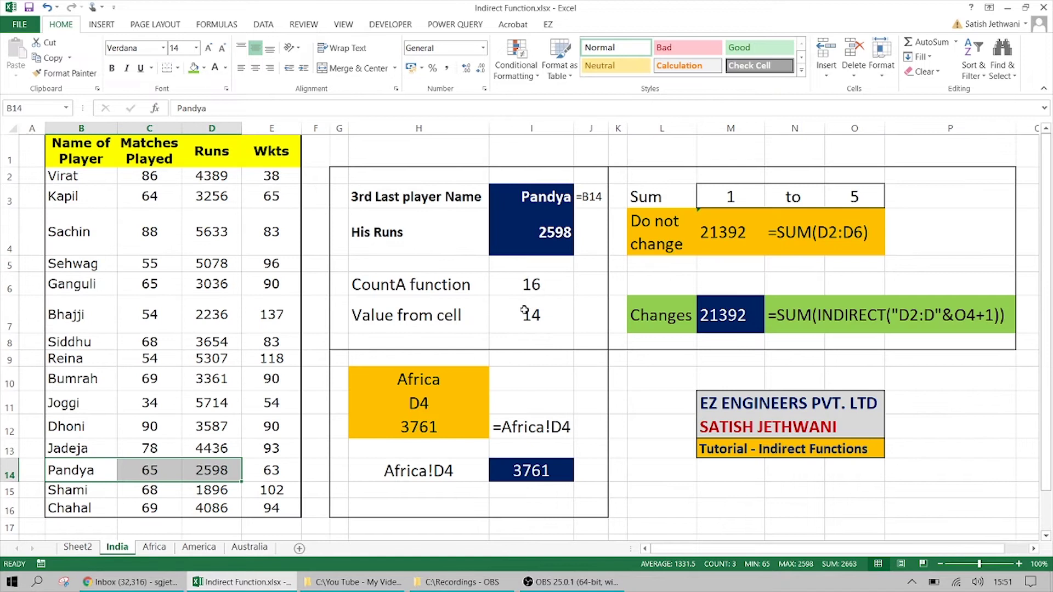
left_click(535, 286)
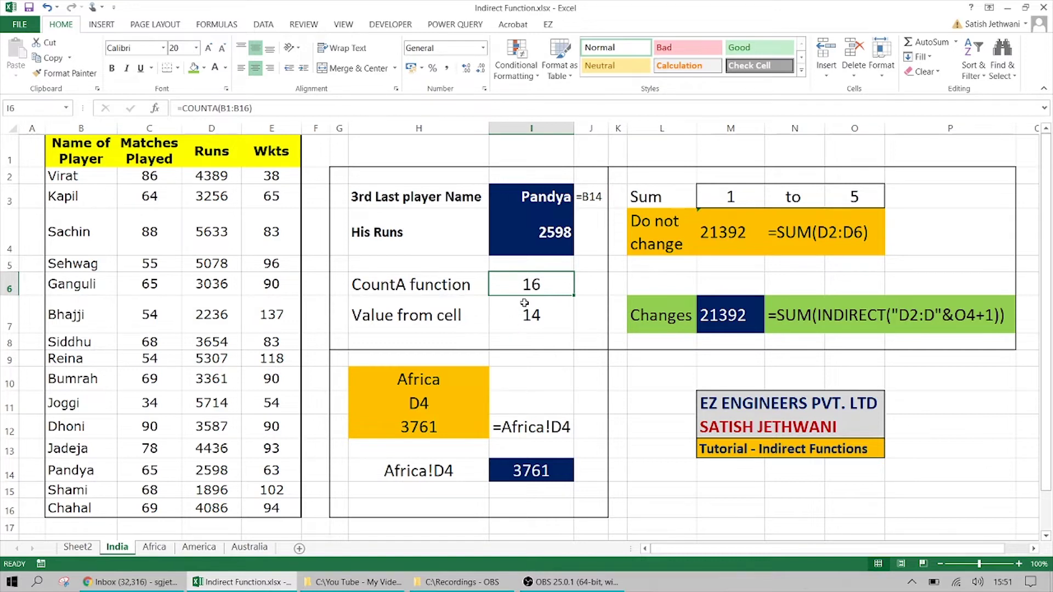
left_click(507, 315)
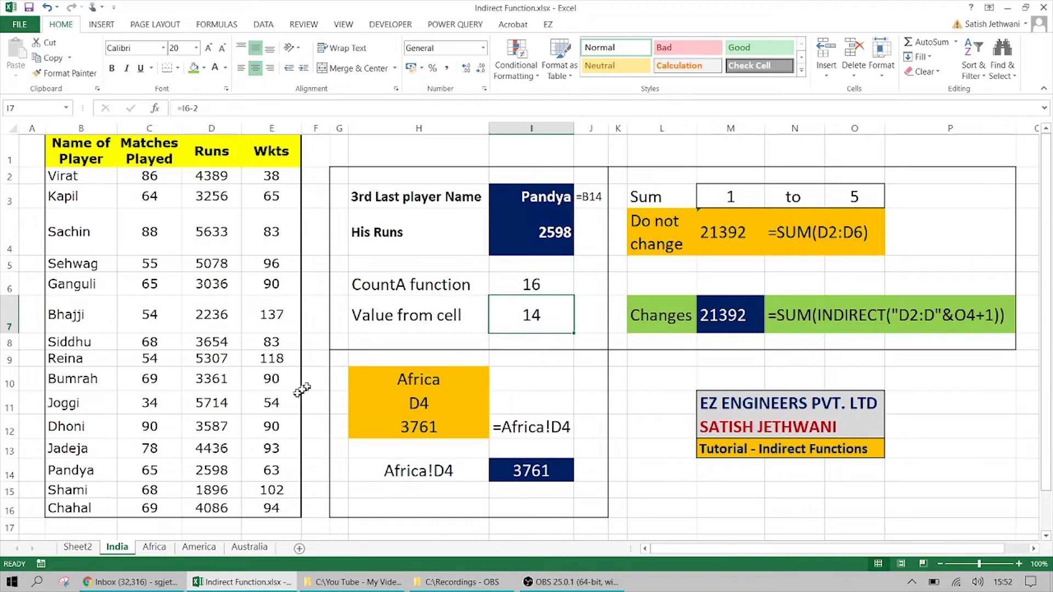
left_click(8, 510)
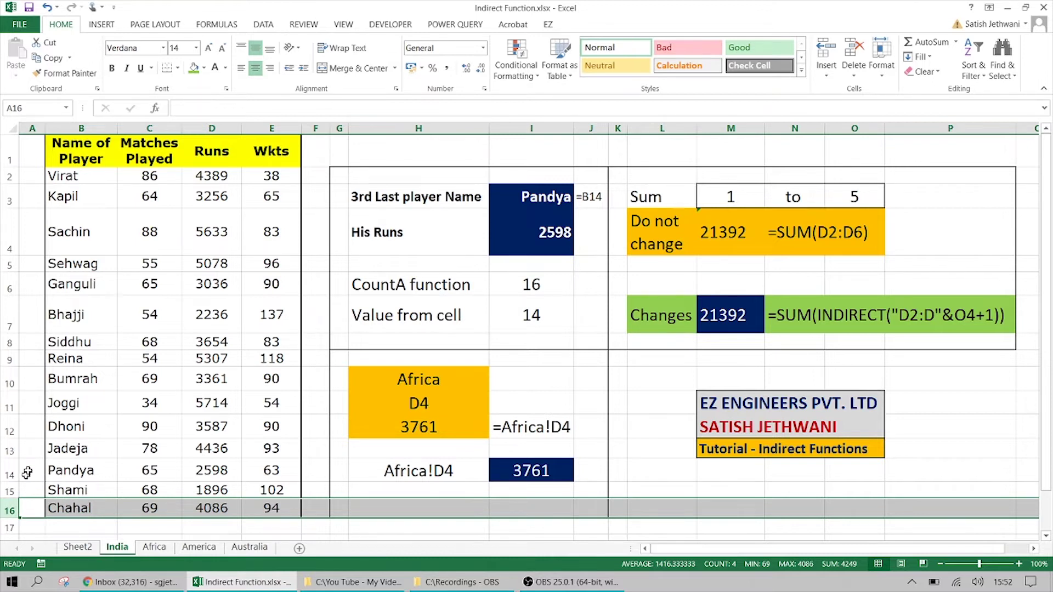
left_click(88, 509)
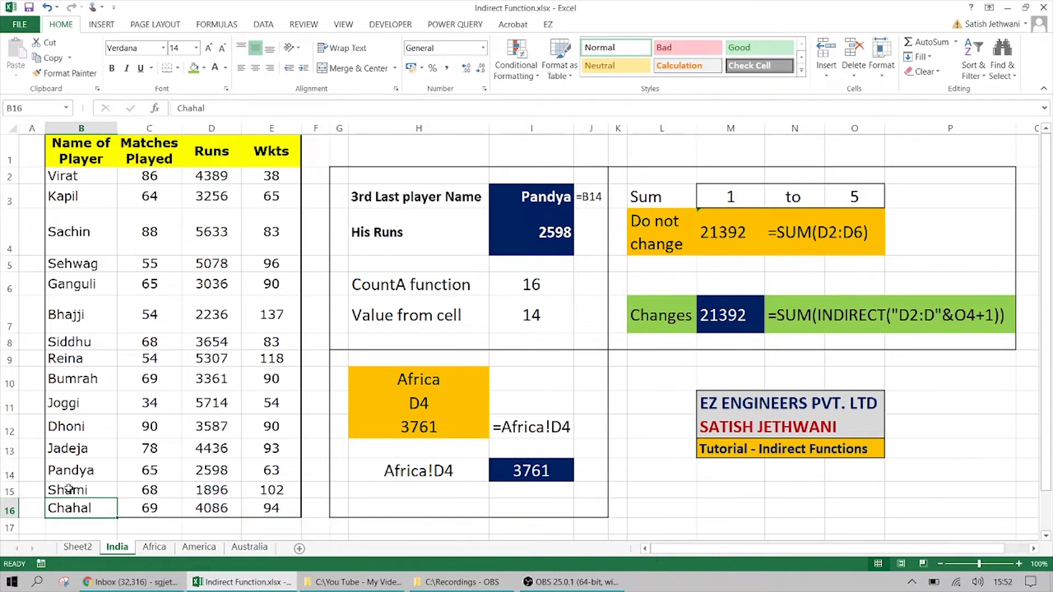
key("super+plus")
left_click(69, 489)
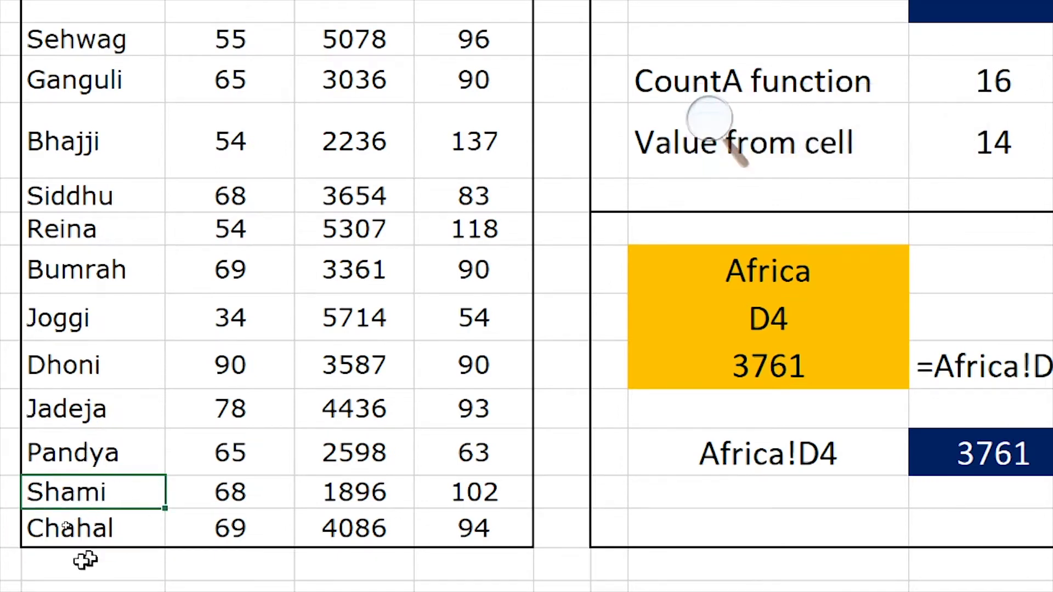
left_click(18, 535)
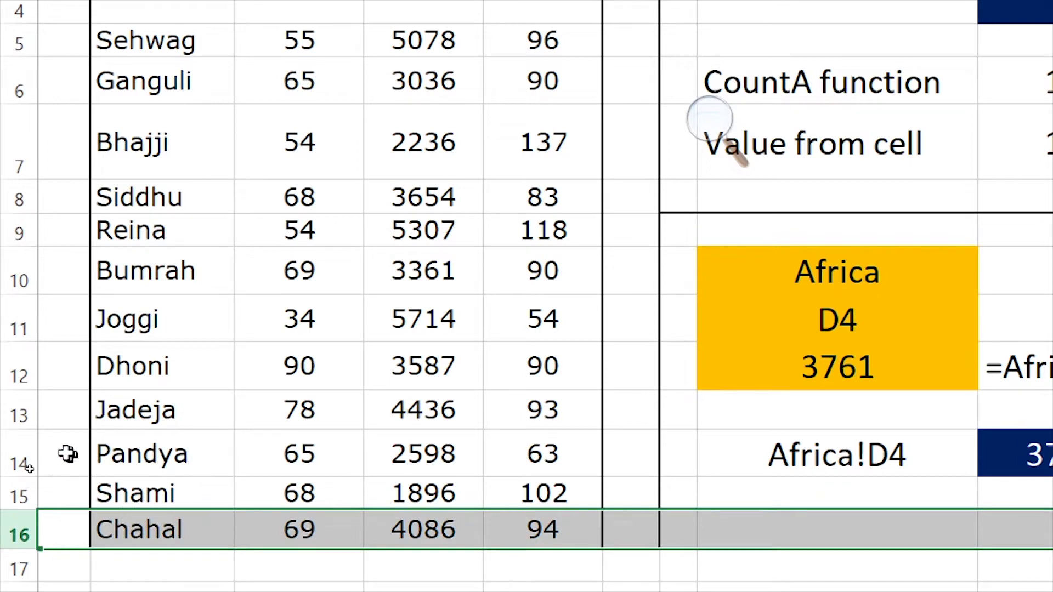
left_click(22, 453)
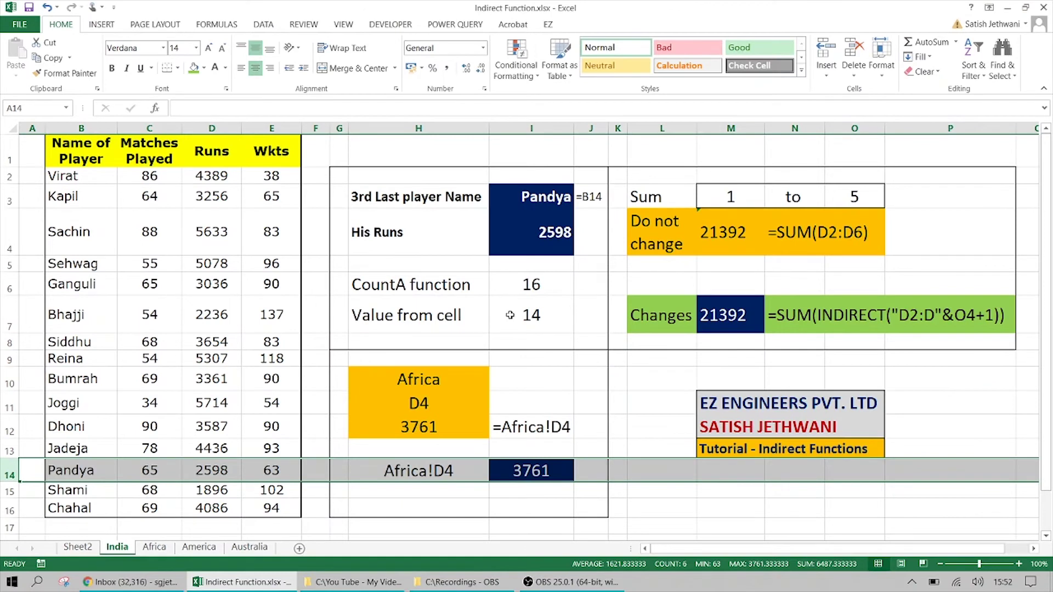
left_click(509, 314)
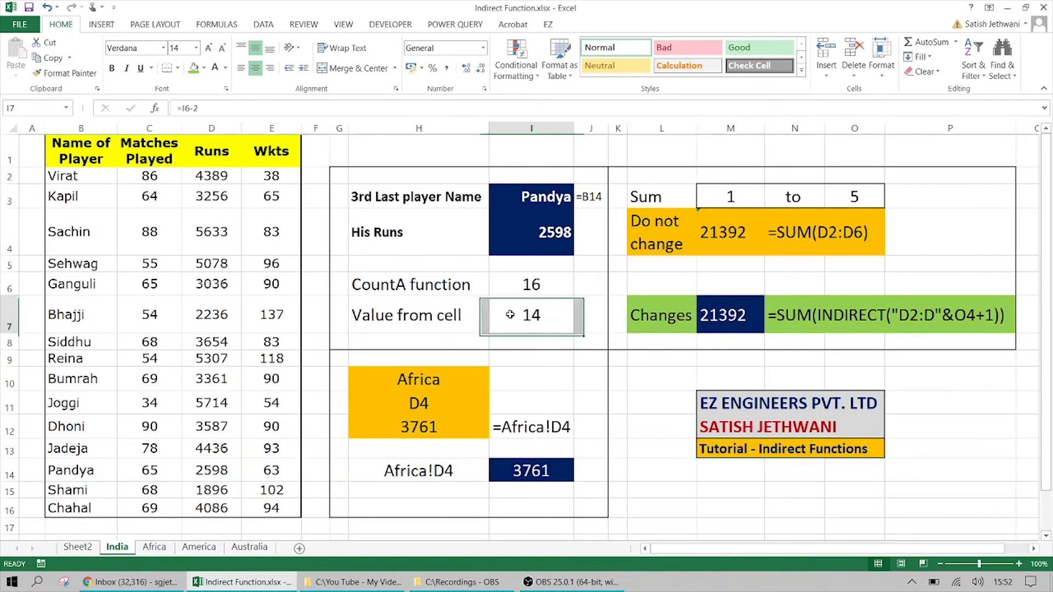
double_click(510, 314)
key("Escape")
type("=")
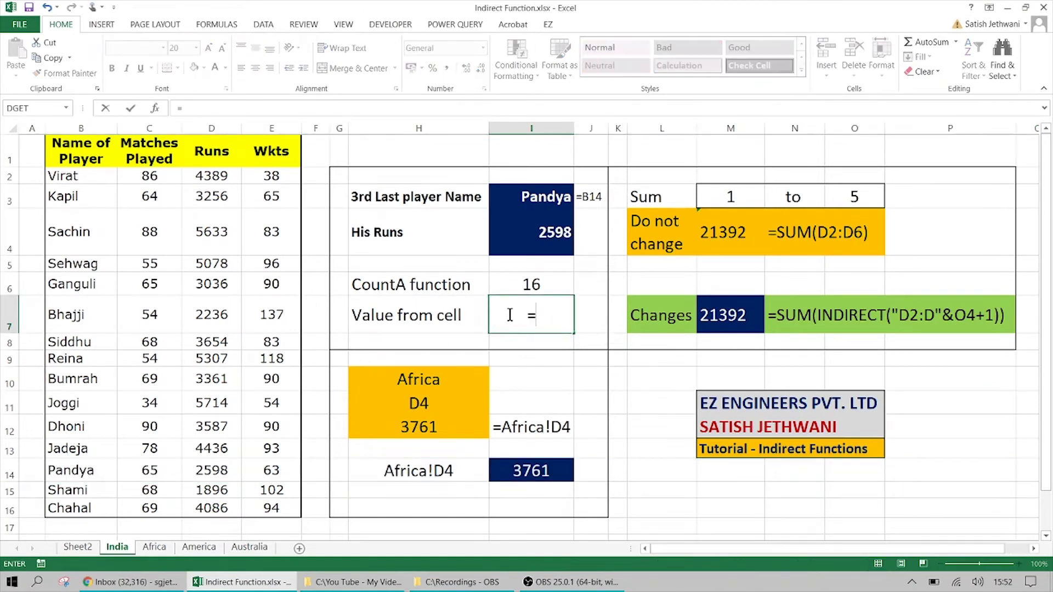
key("Up")
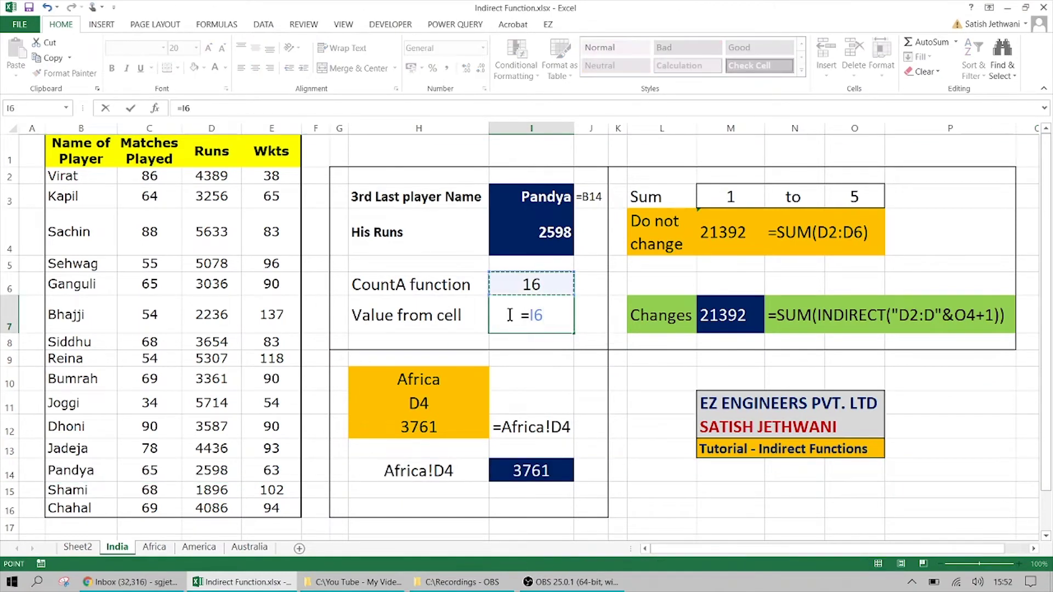
type("-2")
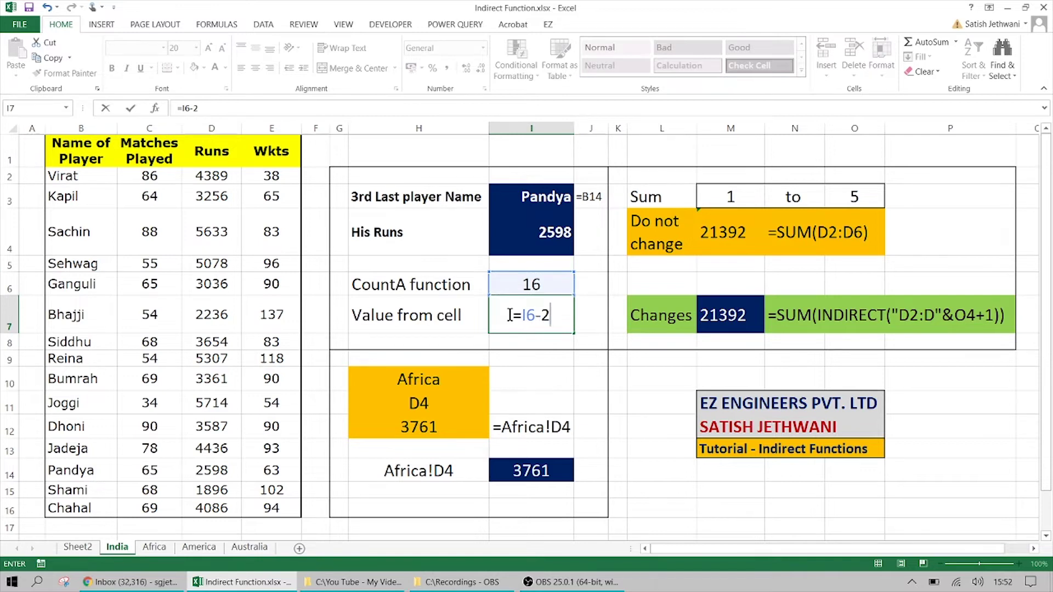
key("Return")
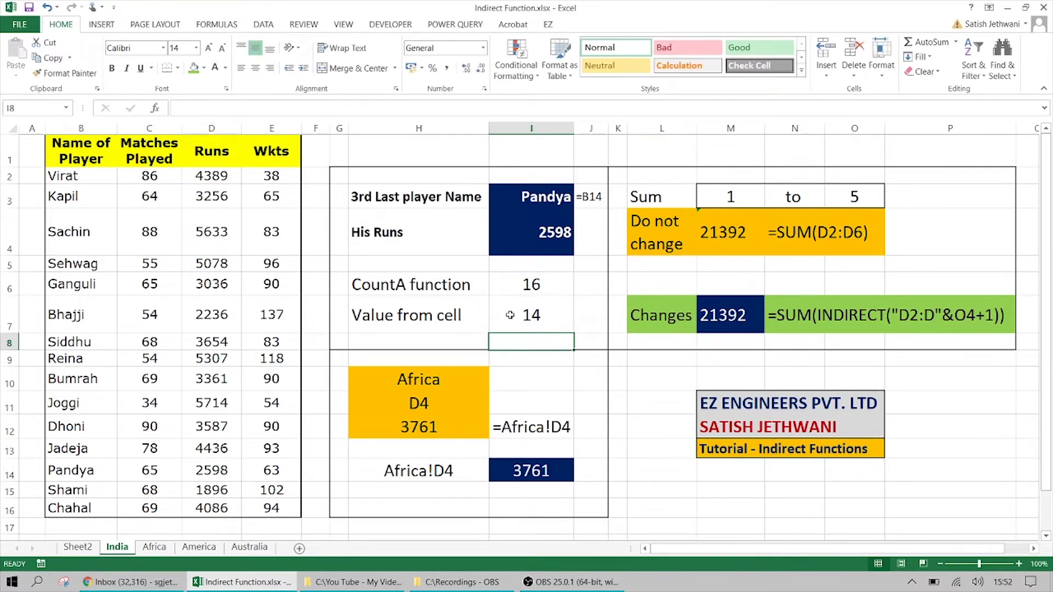
left_click(510, 315)
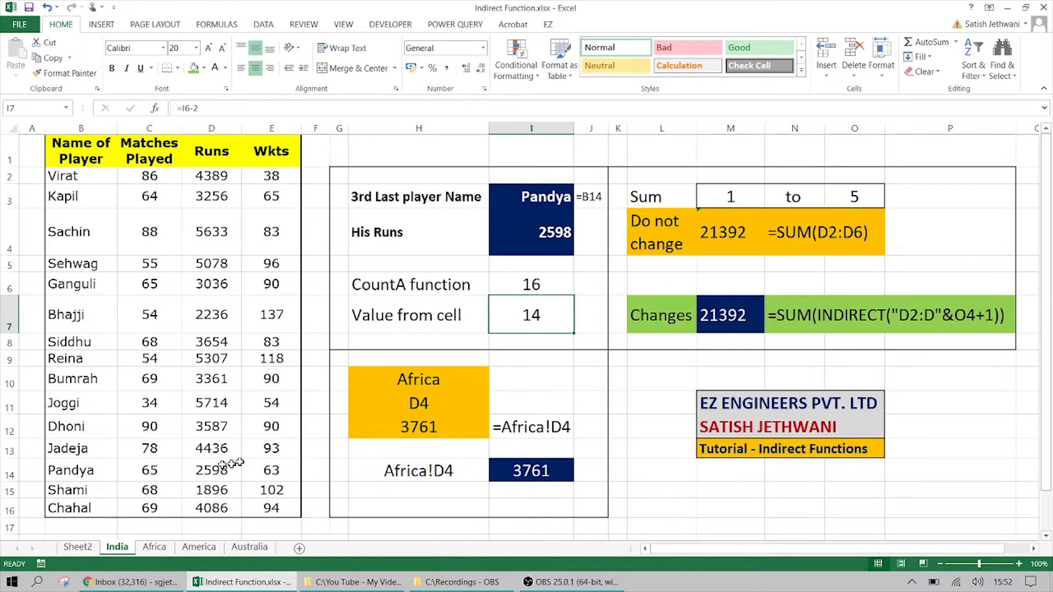
left_click(7, 470)
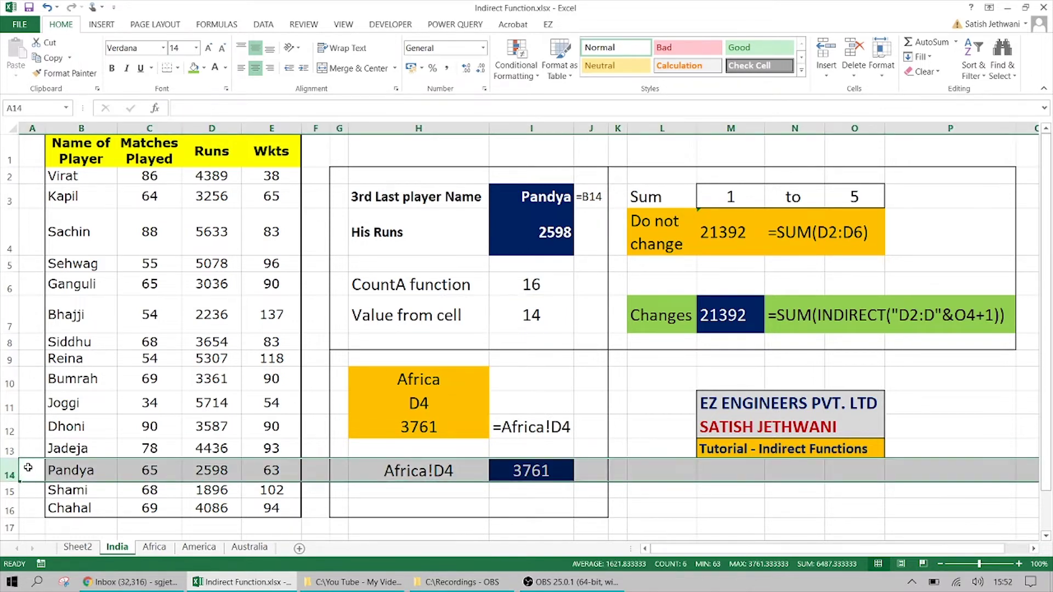
Replace the 3rd Last player Name formula with =B14, showing Pandya
key("super+plus")
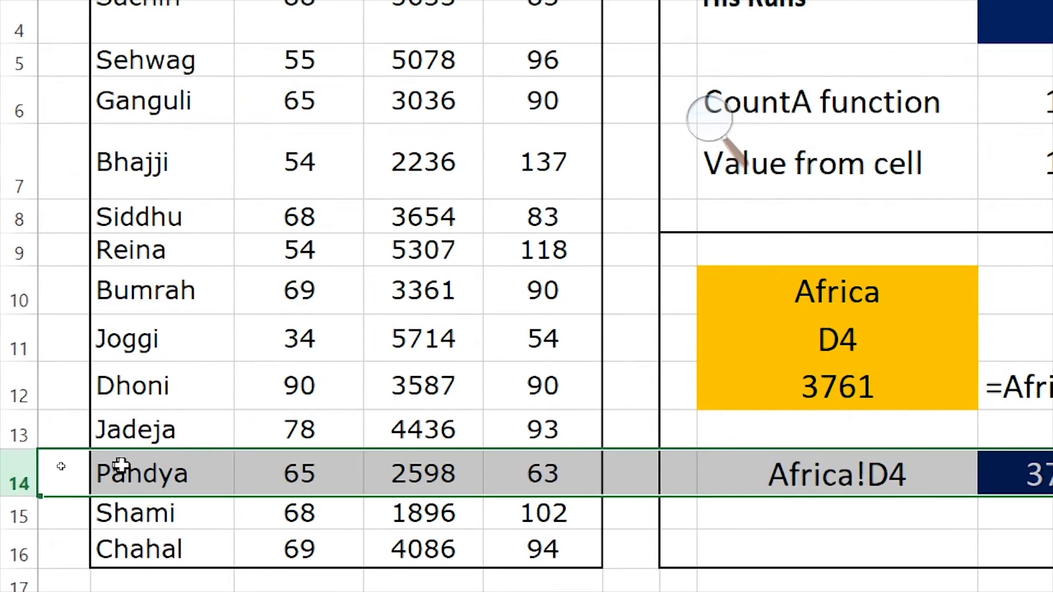
key("super+Escape")
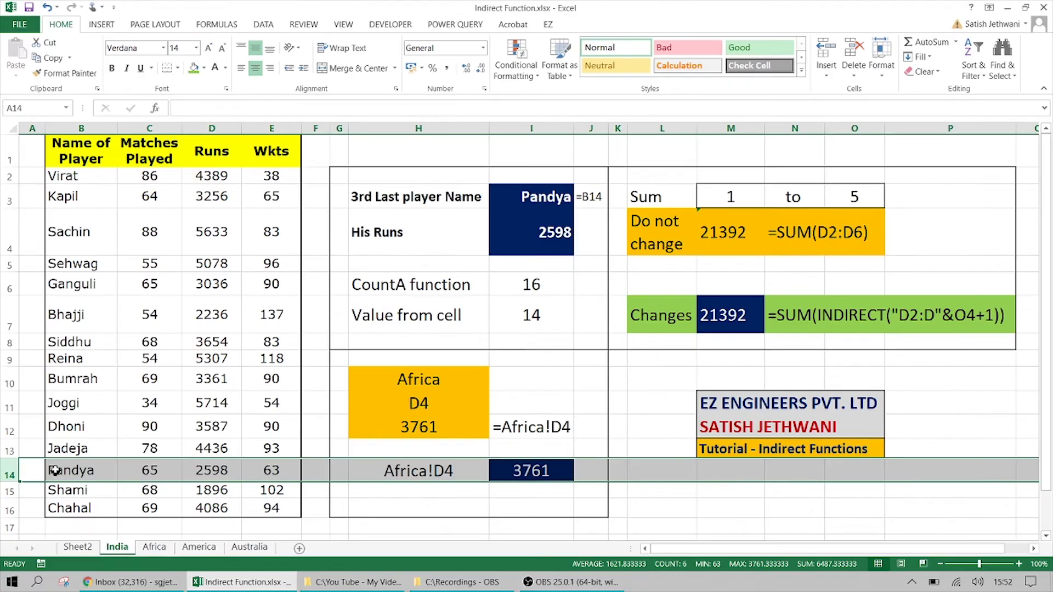
left_click(78, 129)
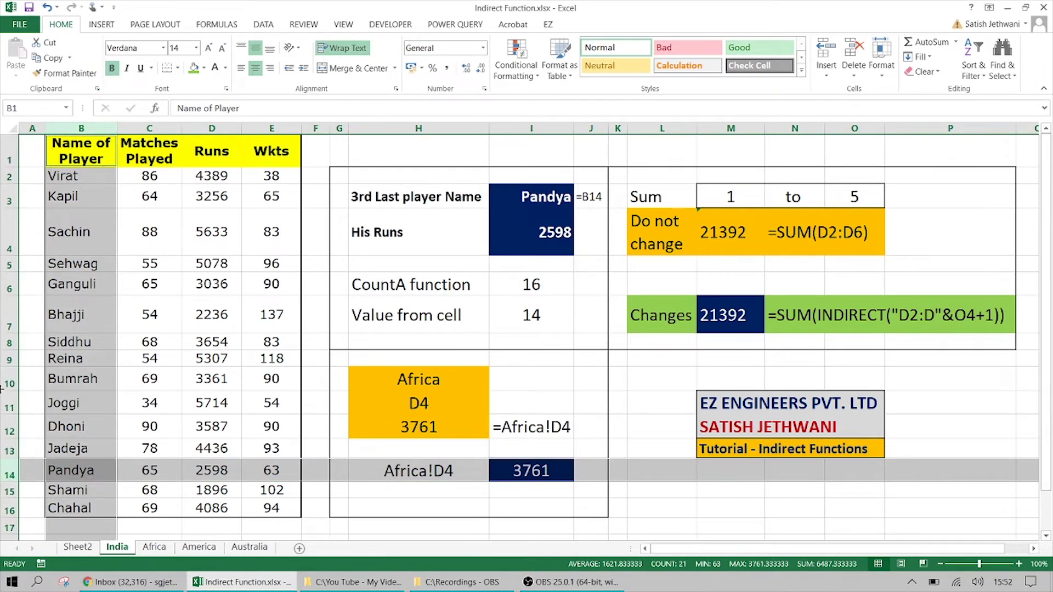
left_click(531, 318)
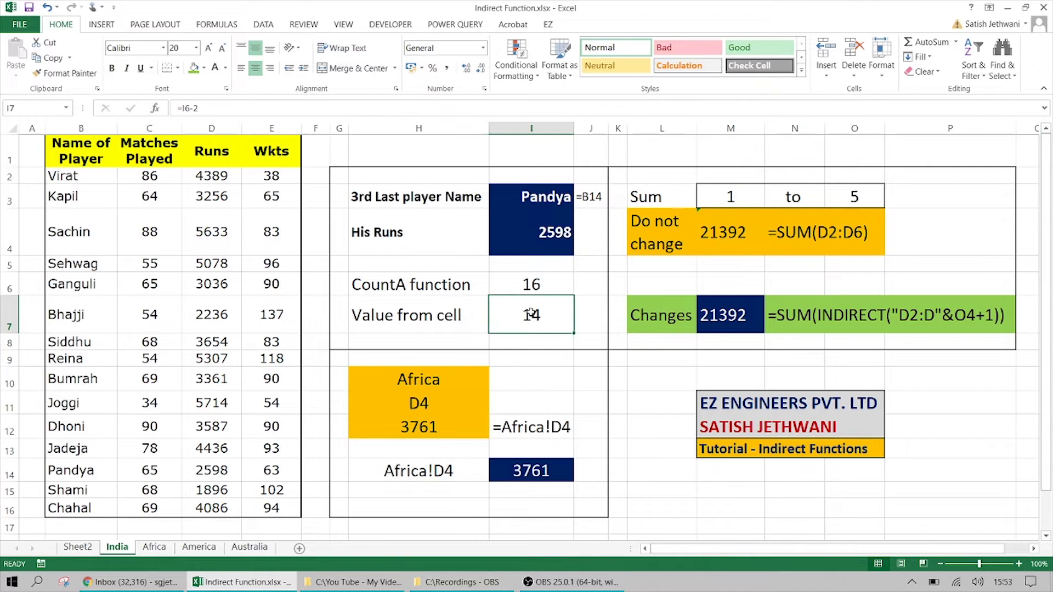
left_click(546, 199)
key("Right")
left_click(564, 198)
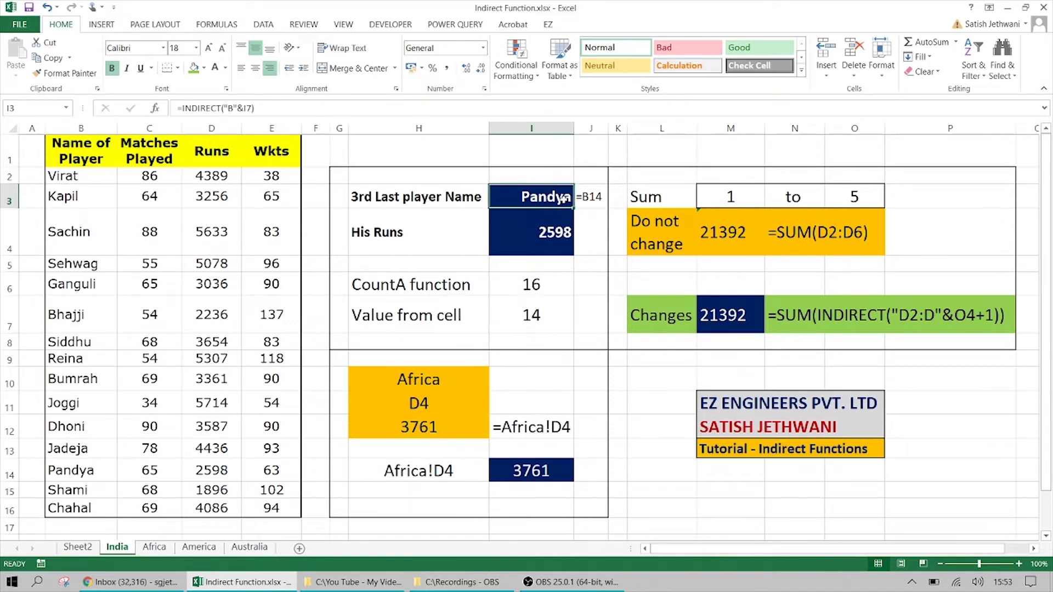
type("=B14")
key("Return")
Delete Chahal's row B16:E16 to test the references, then undo the deletion
left_click(563, 198)
left_click_drag(71, 510, 261, 511)
key("Delete")
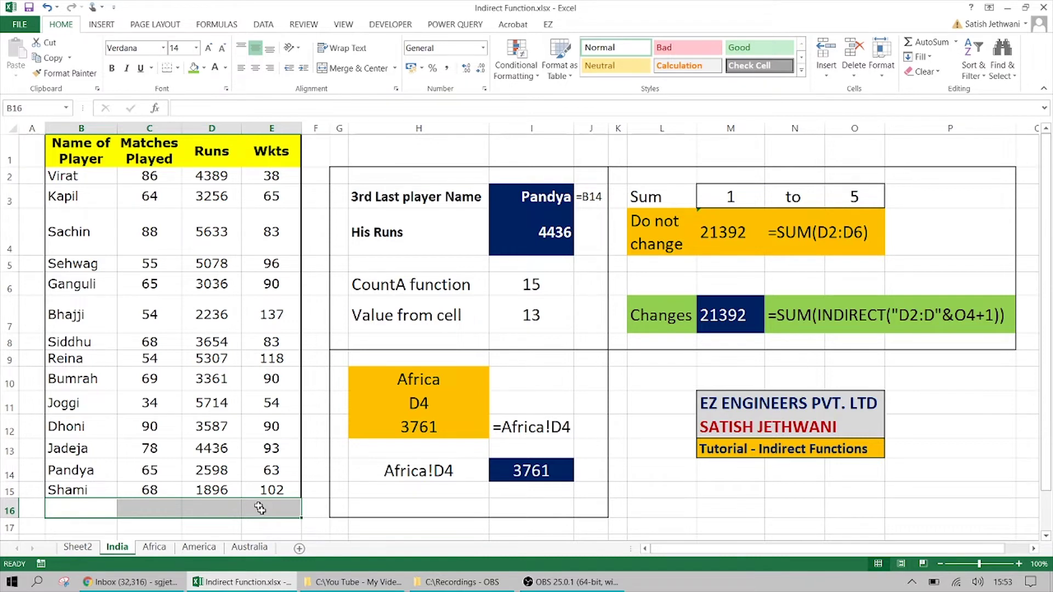
key("ctrl+z")
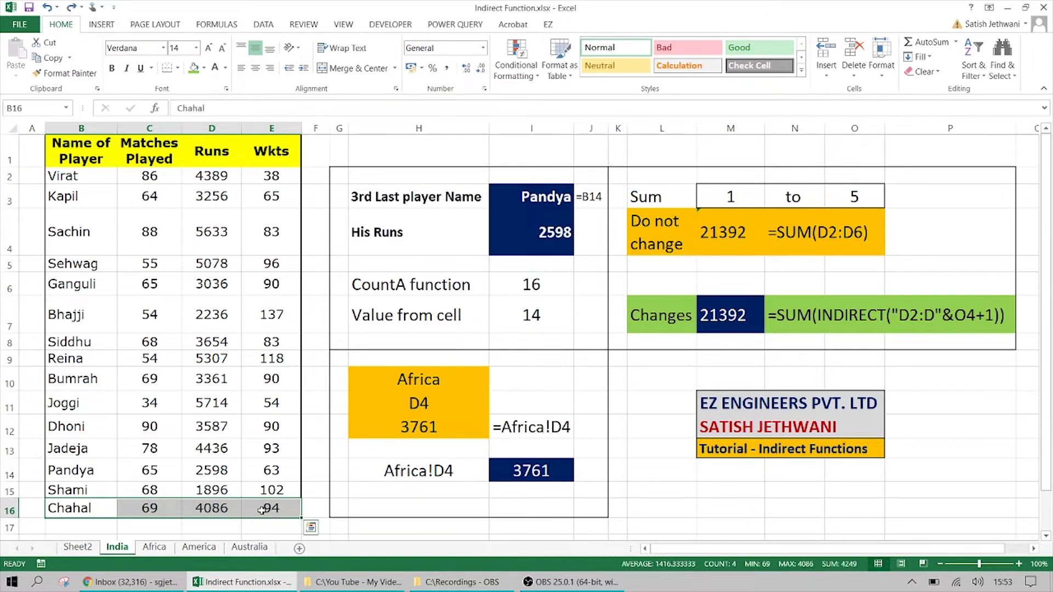
left_click(524, 197)
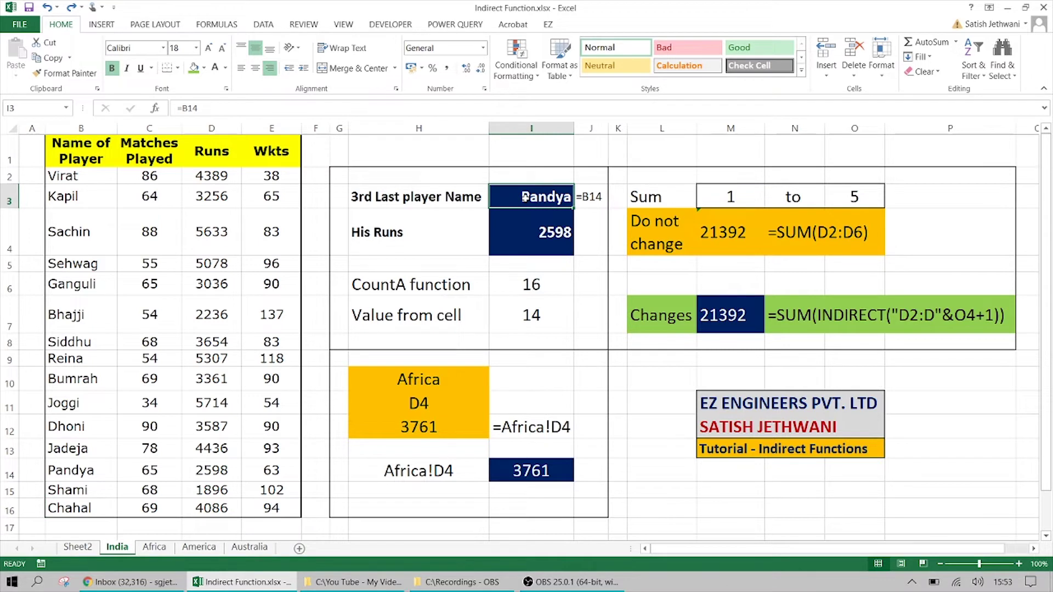
Enter =INDIRECT("B"&I7) in the 3rd Last player Name cell, returning Pandya
type("=")
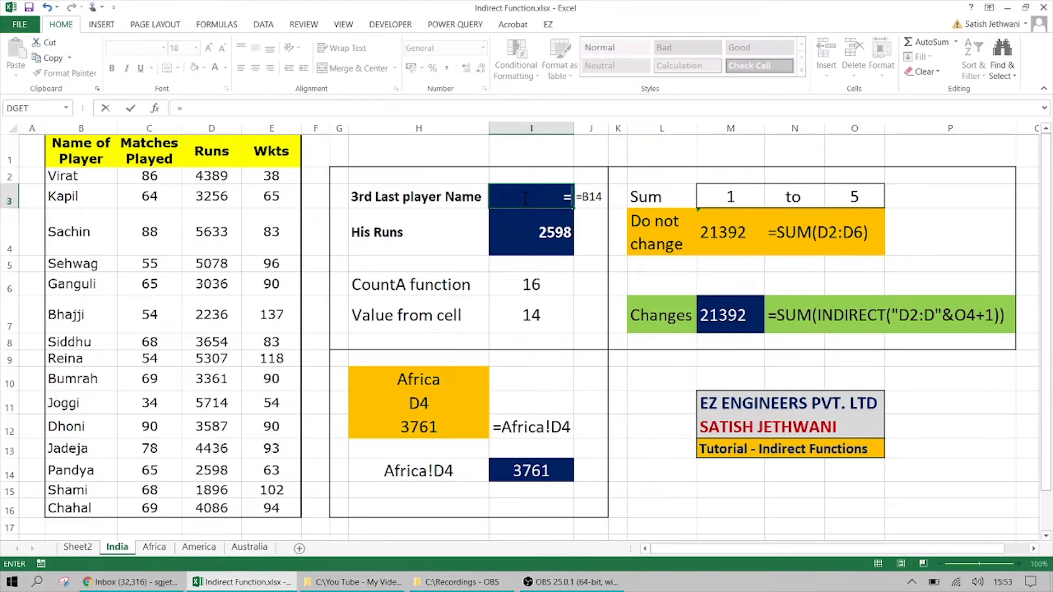
type("IND")
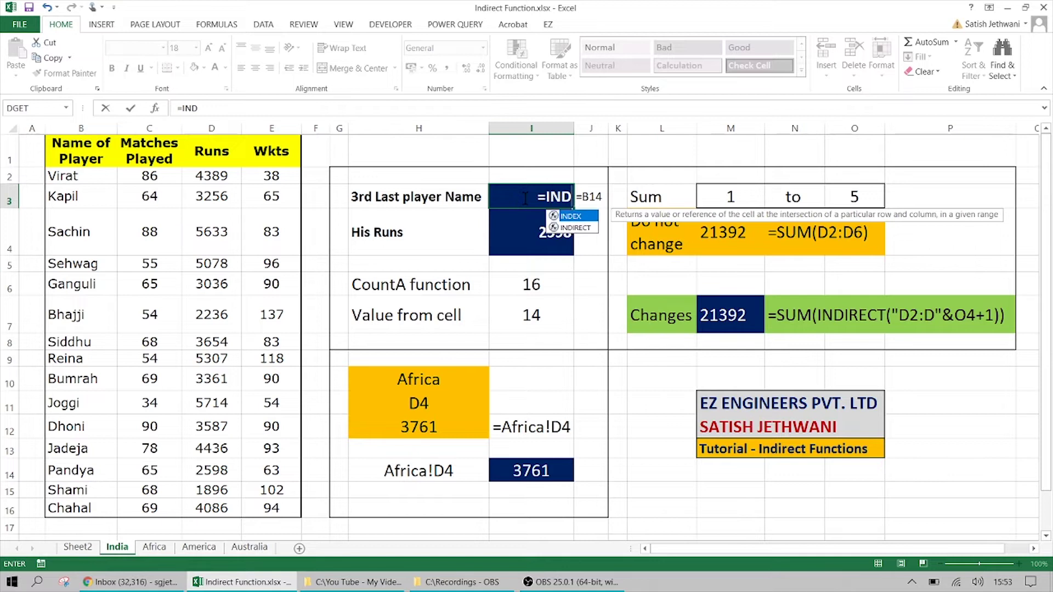
type("IRECT")
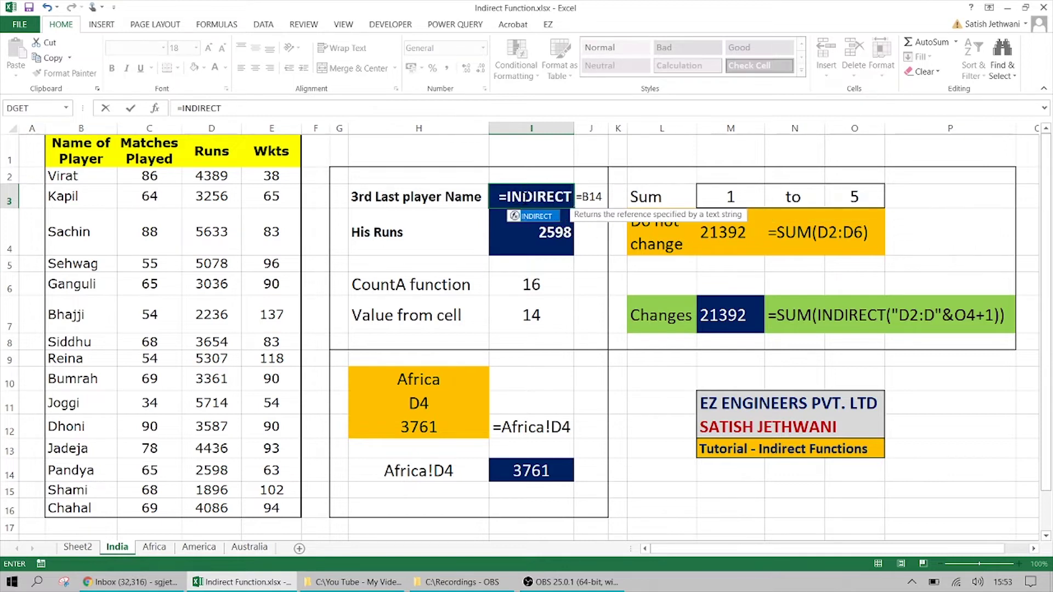
type("(")
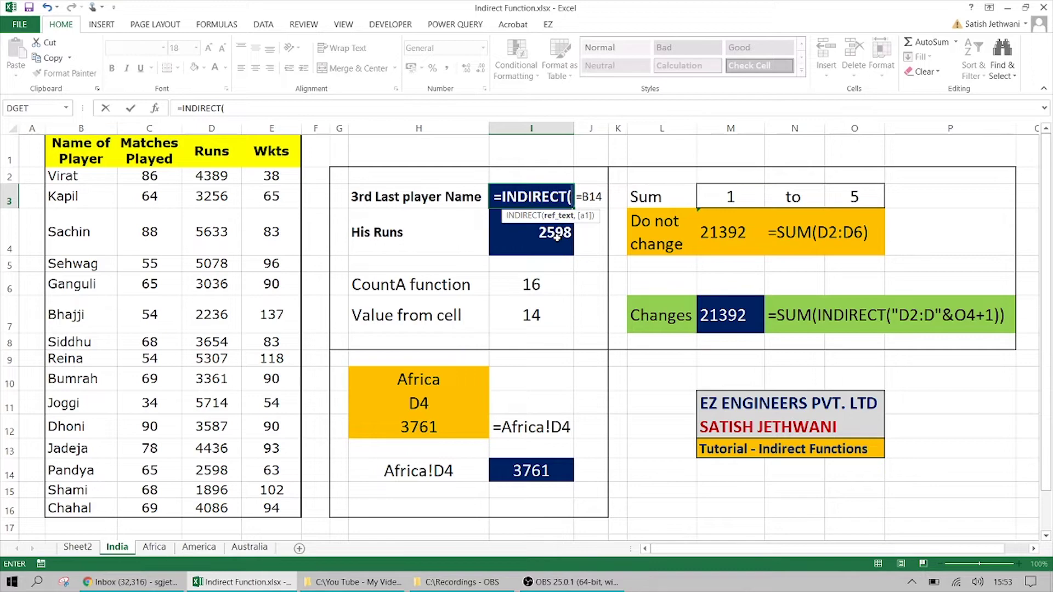
key("super+plus")
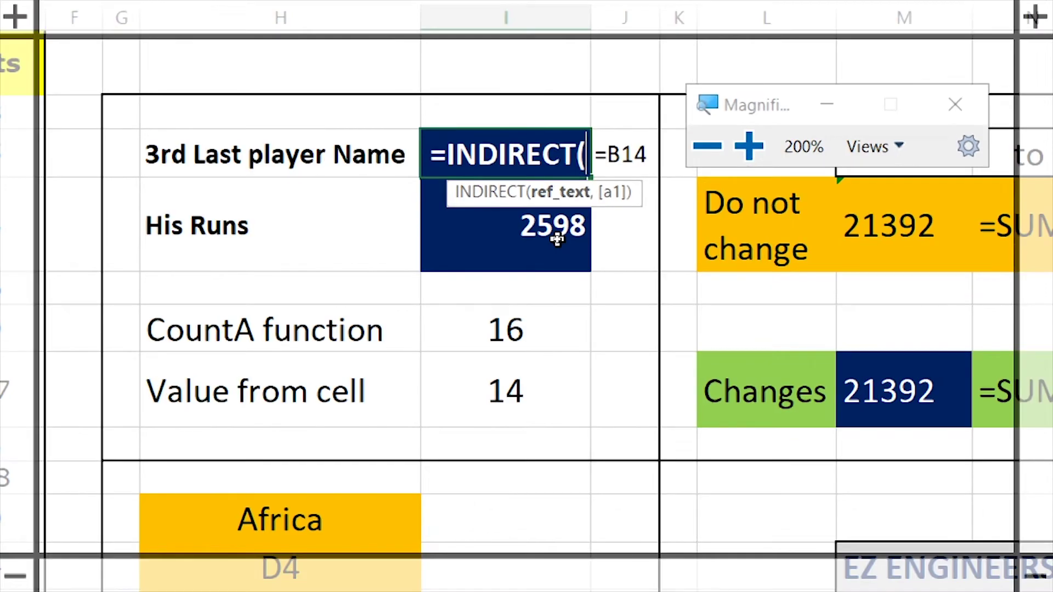
type("B")
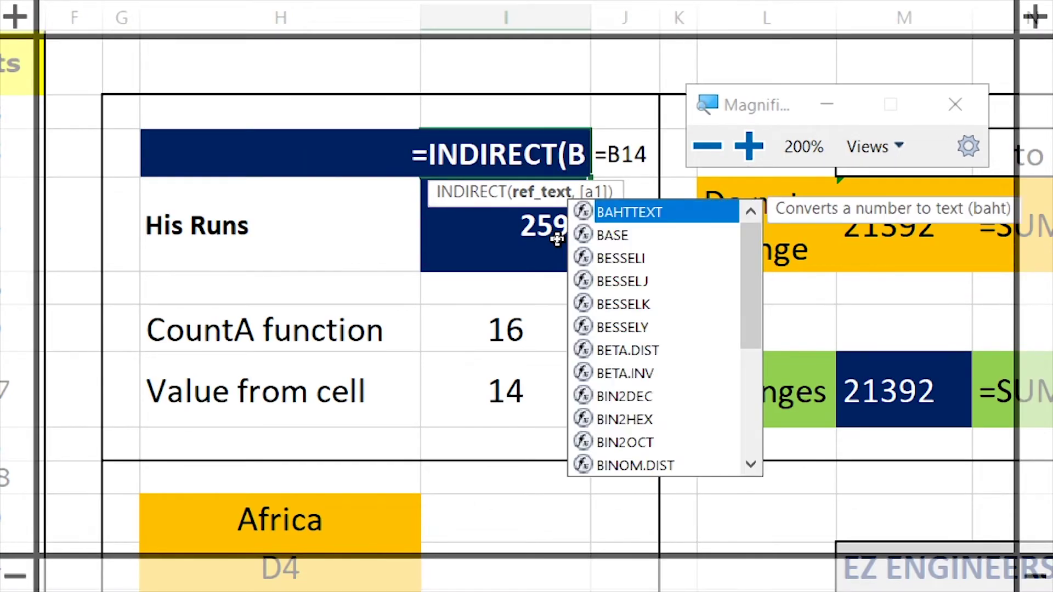
left_click(570, 150)
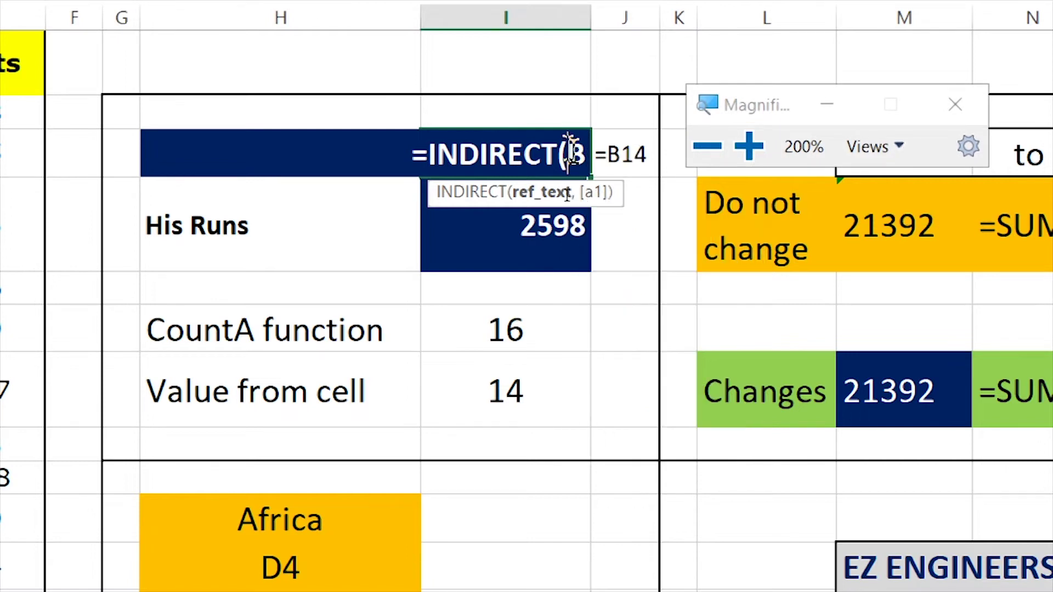
type("\"B")
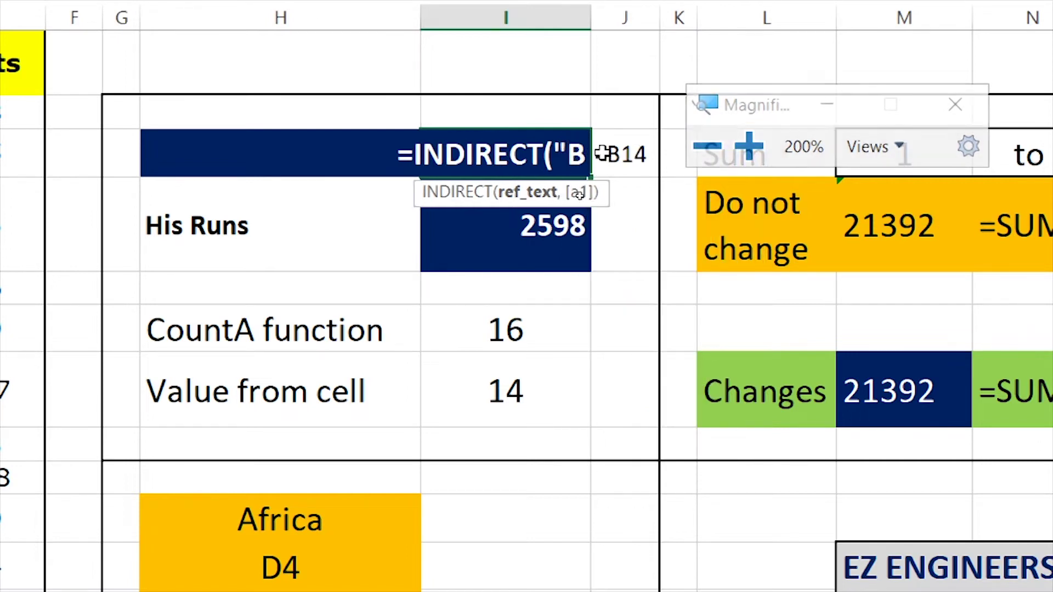
type("\"")
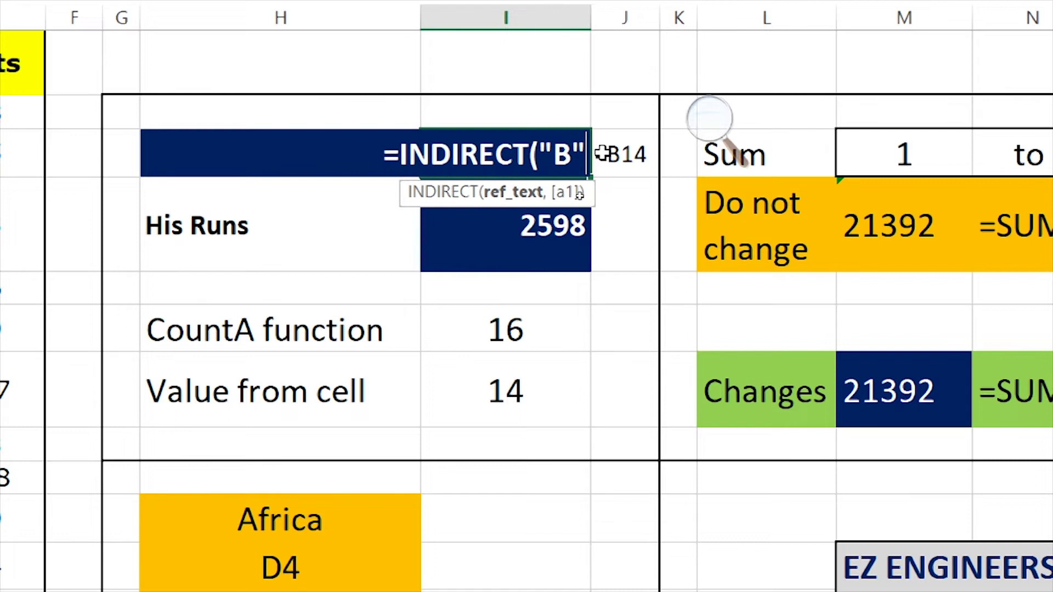
type("&")
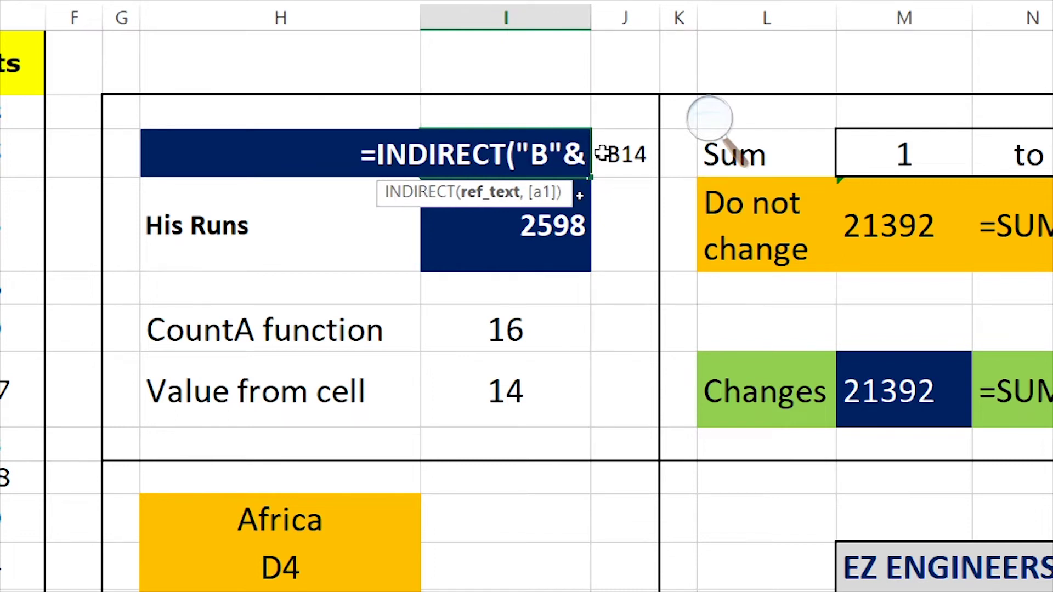
left_click(547, 391)
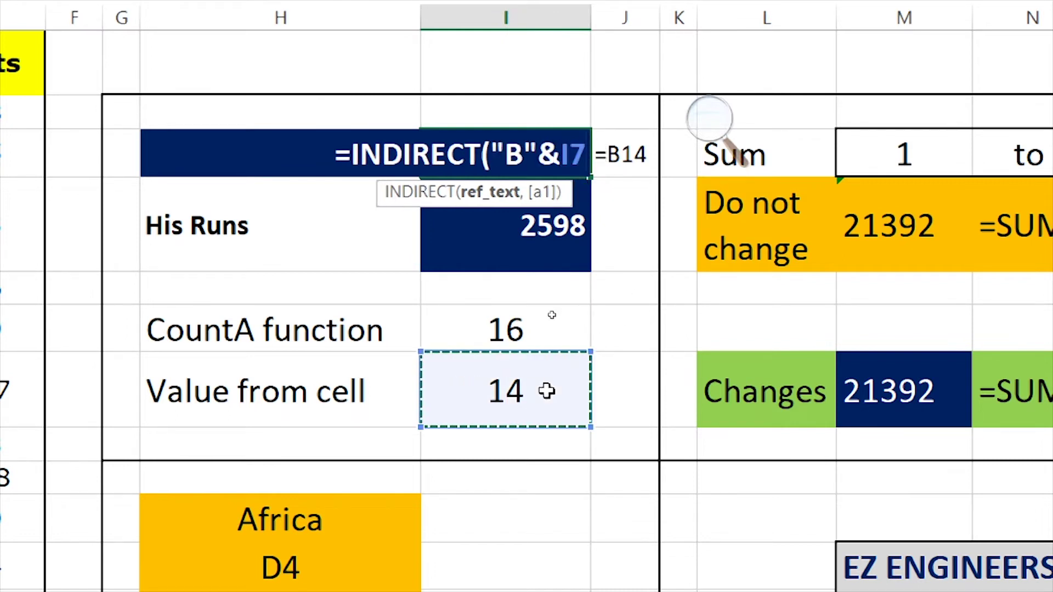
type(")")
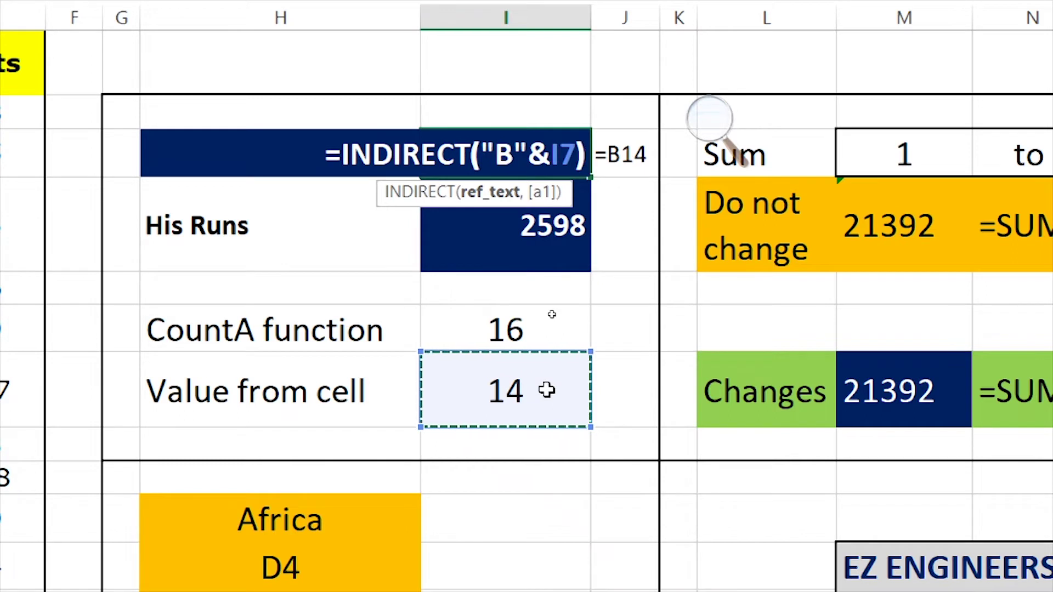
key("Return")
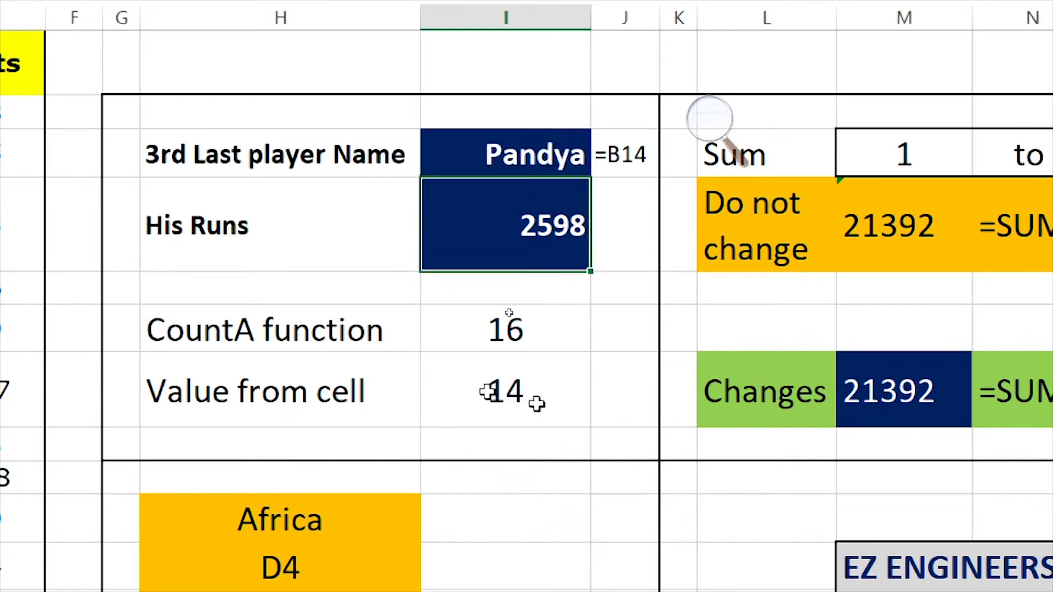
left_click(499, 160)
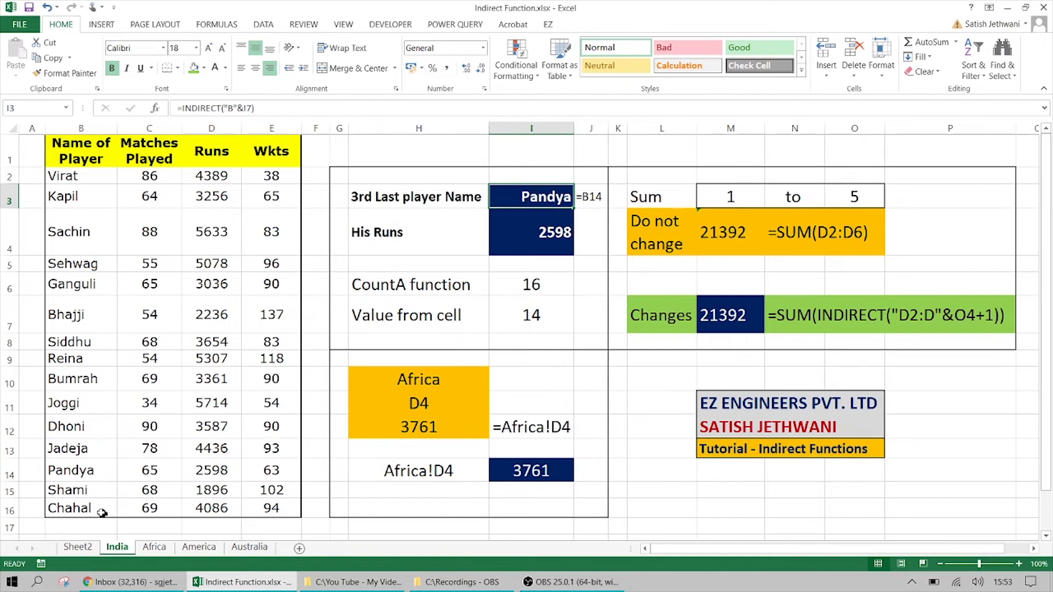
left_click_drag(102, 513, 254, 507)
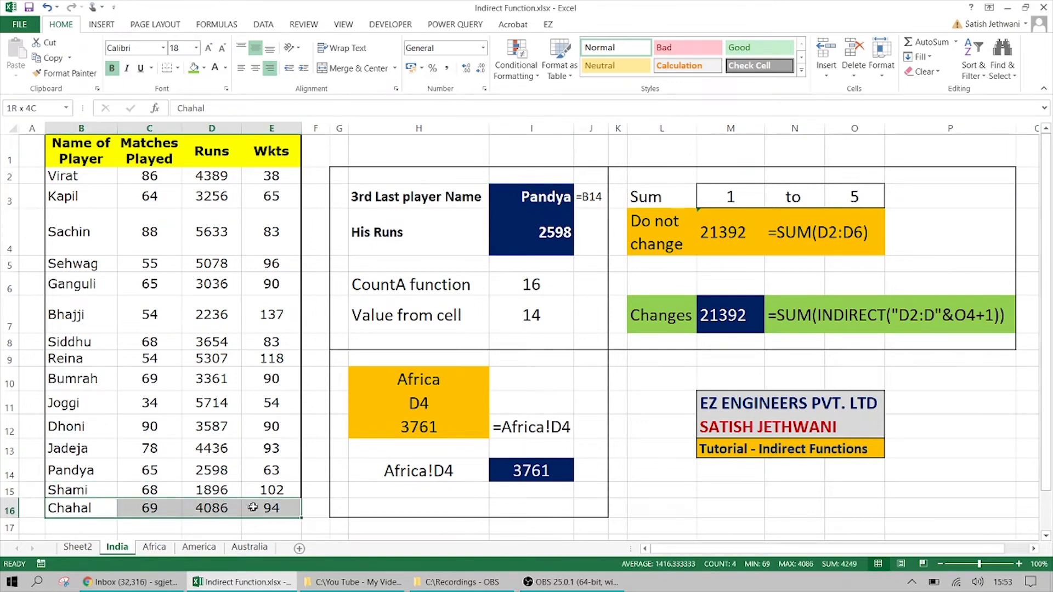
key("Delete")
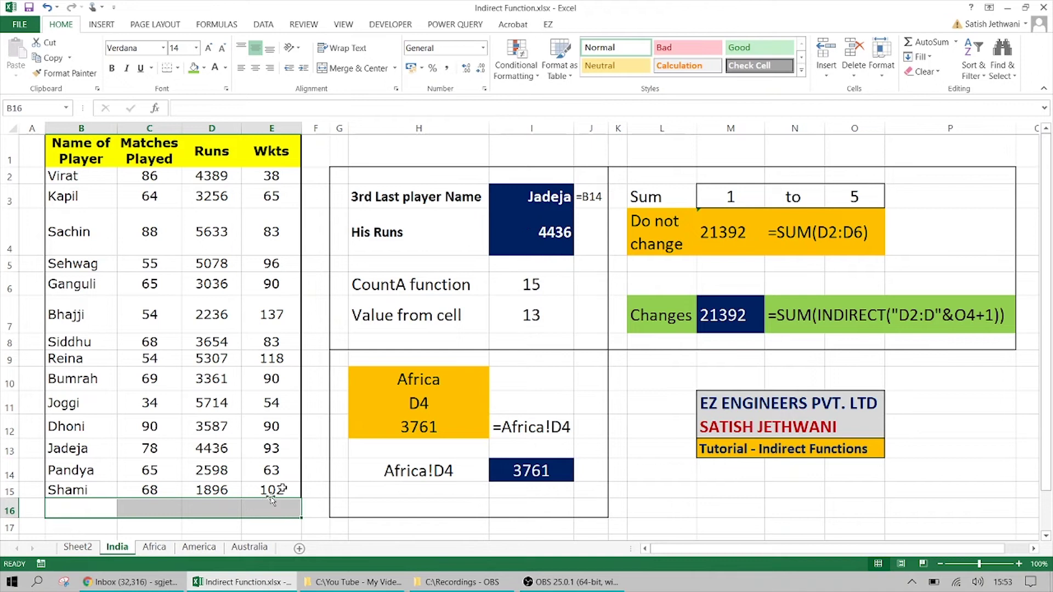
left_click_drag(110, 490, 256, 494)
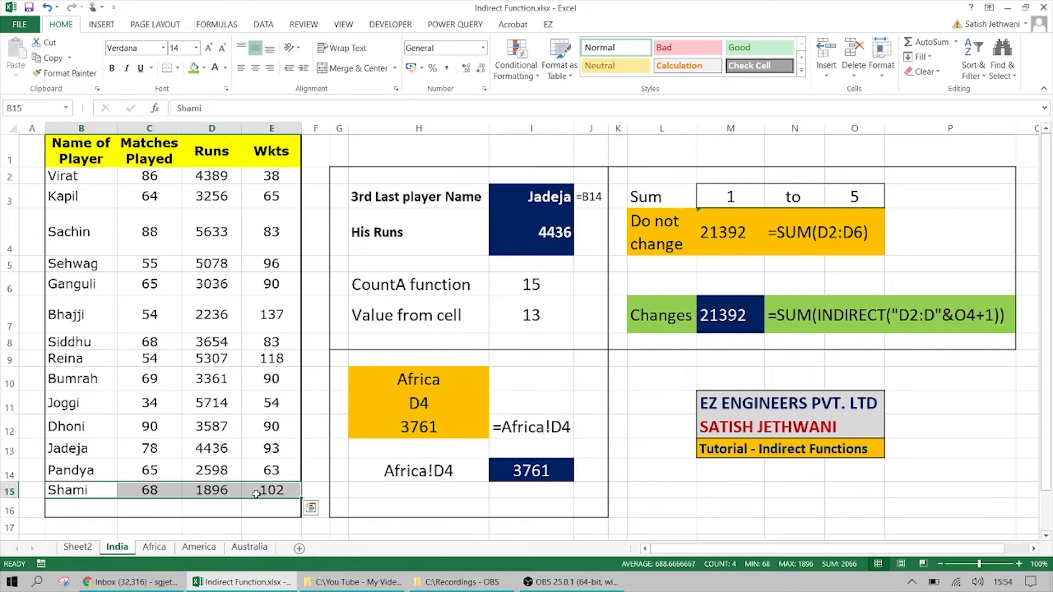
key("Delete")
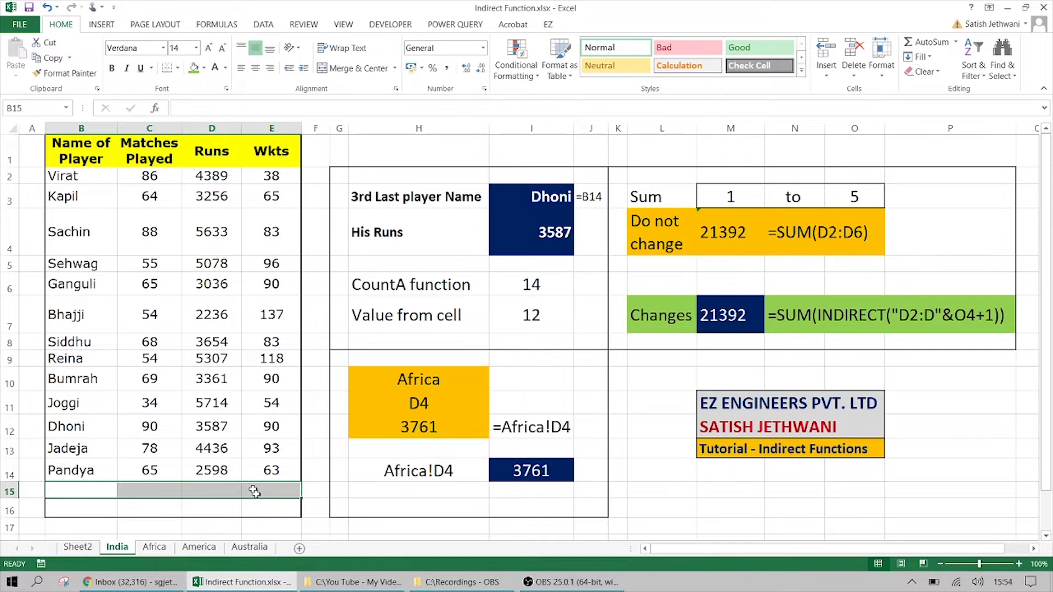
key("ctrl+z")
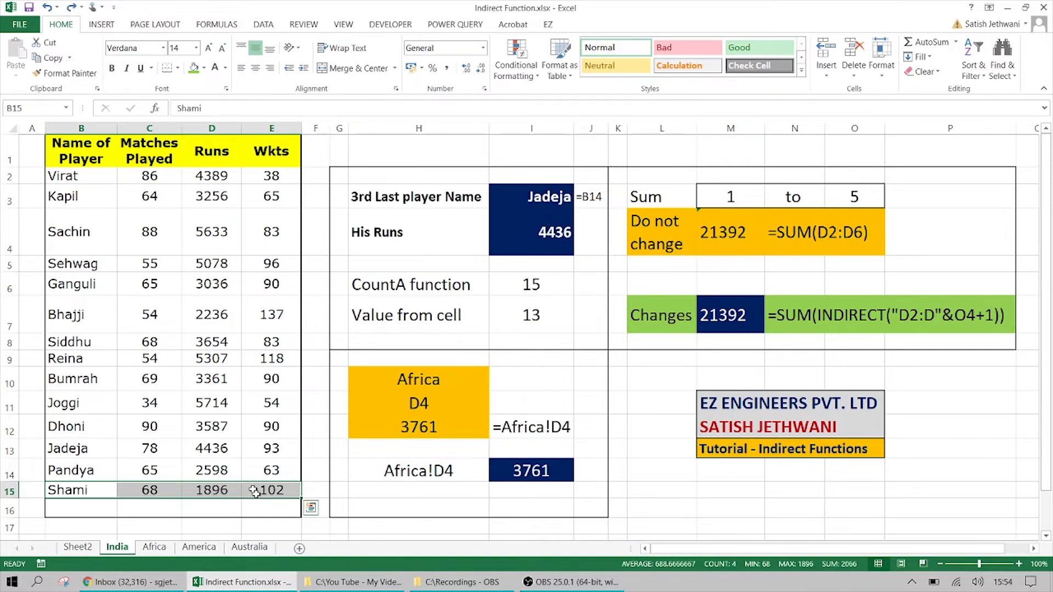
key("ctrl+z")
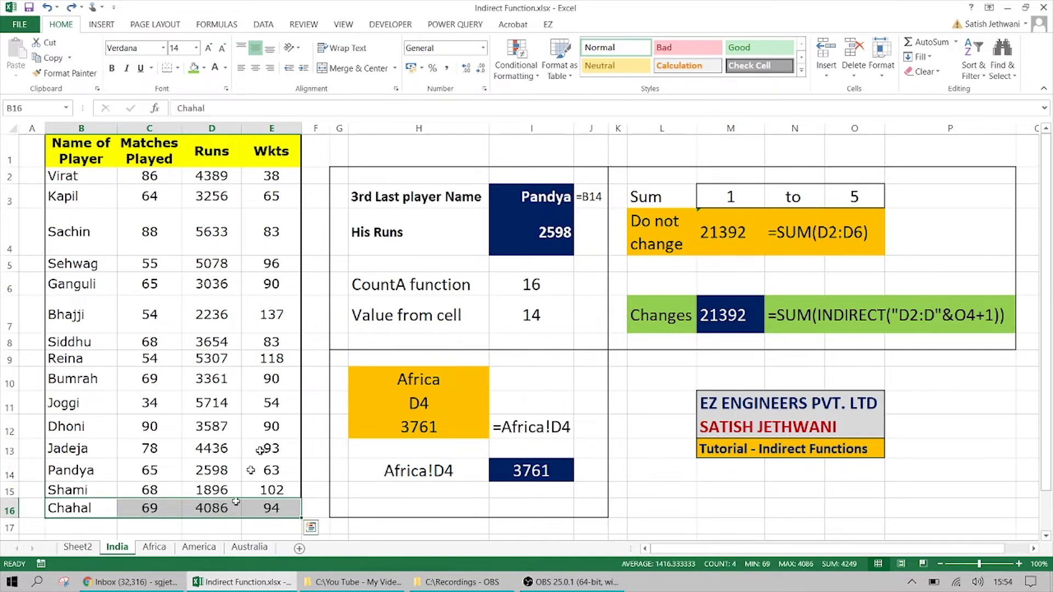
left_click(526, 248)
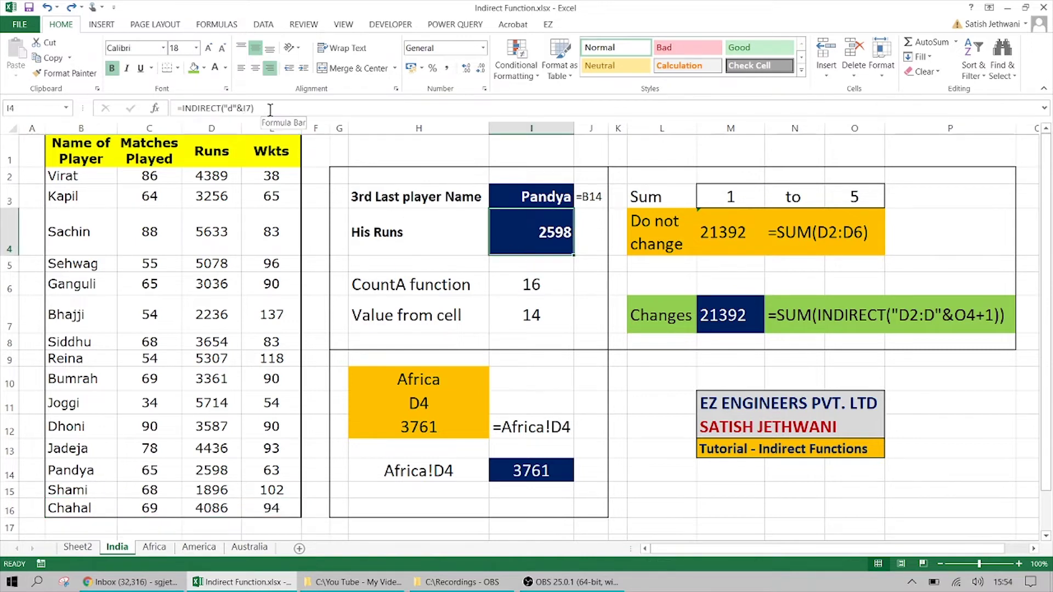
key("super+plus")
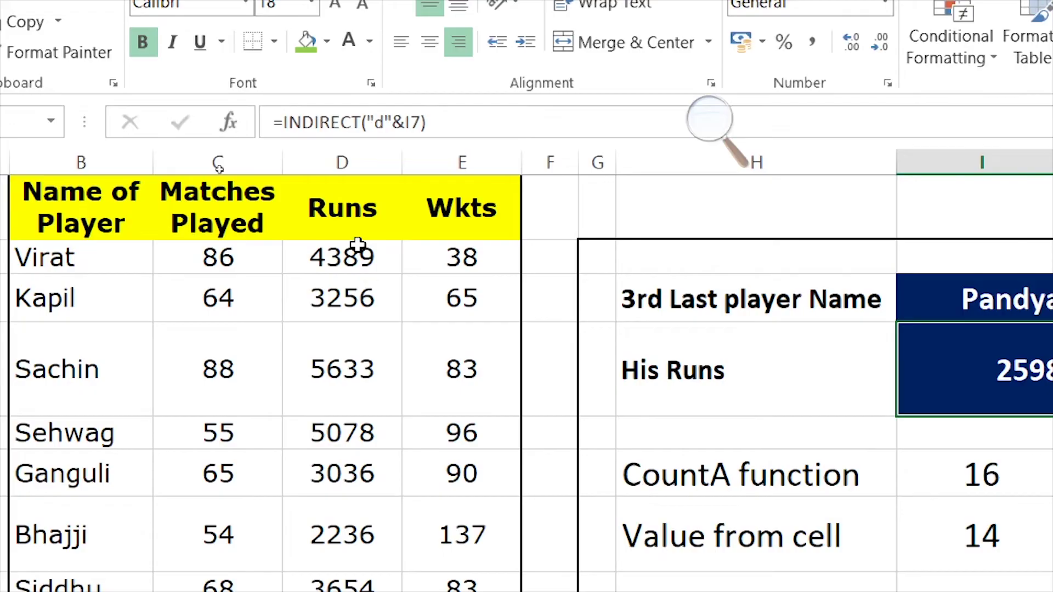
key("super+Escape")
left_click_drag(585, 343, 341, 177)
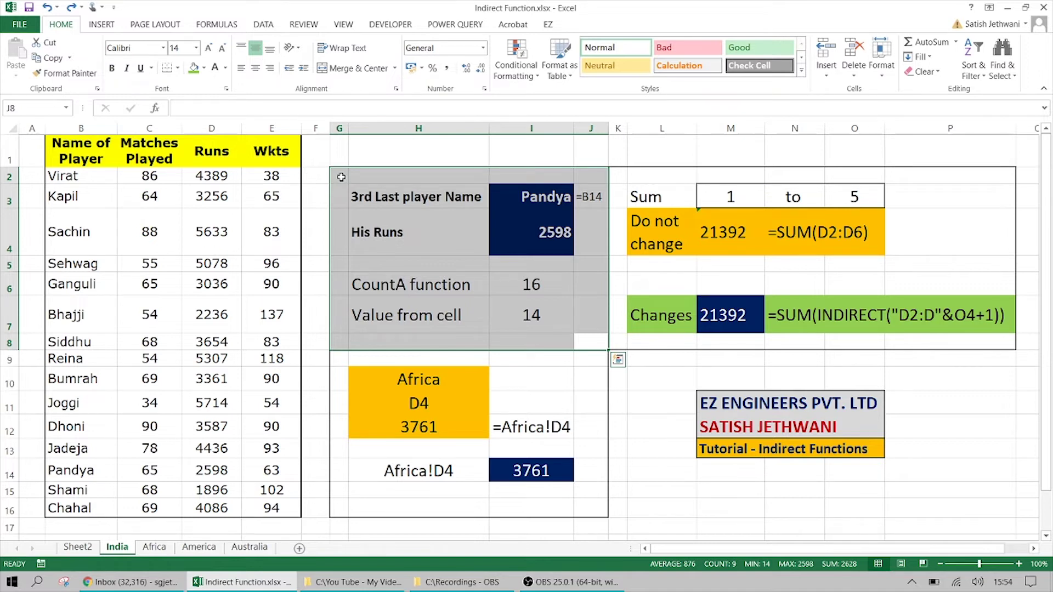
scroll(483, 356, "down", 1)
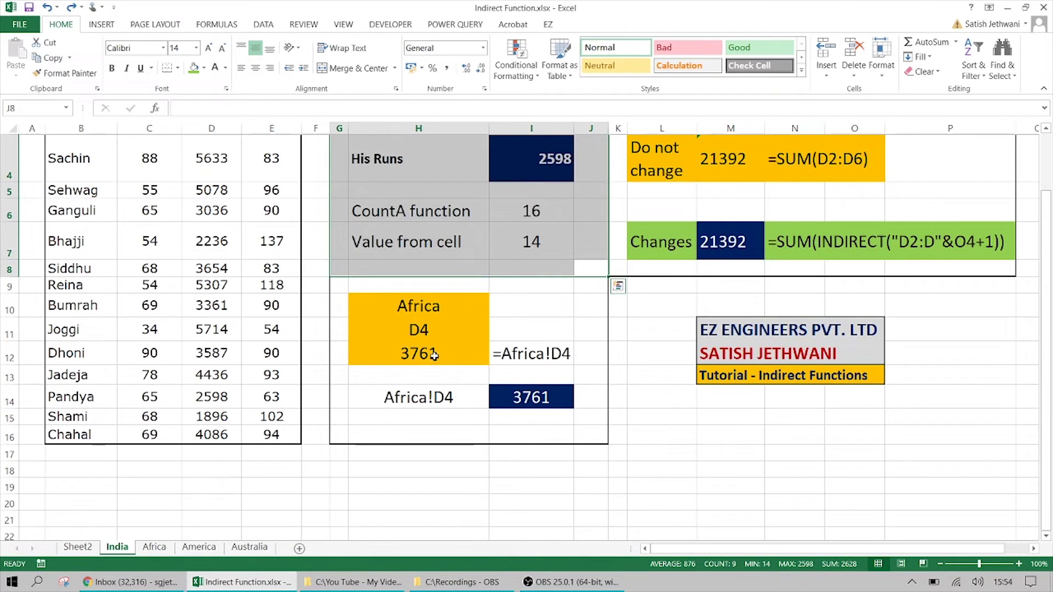
left_click(433, 356)
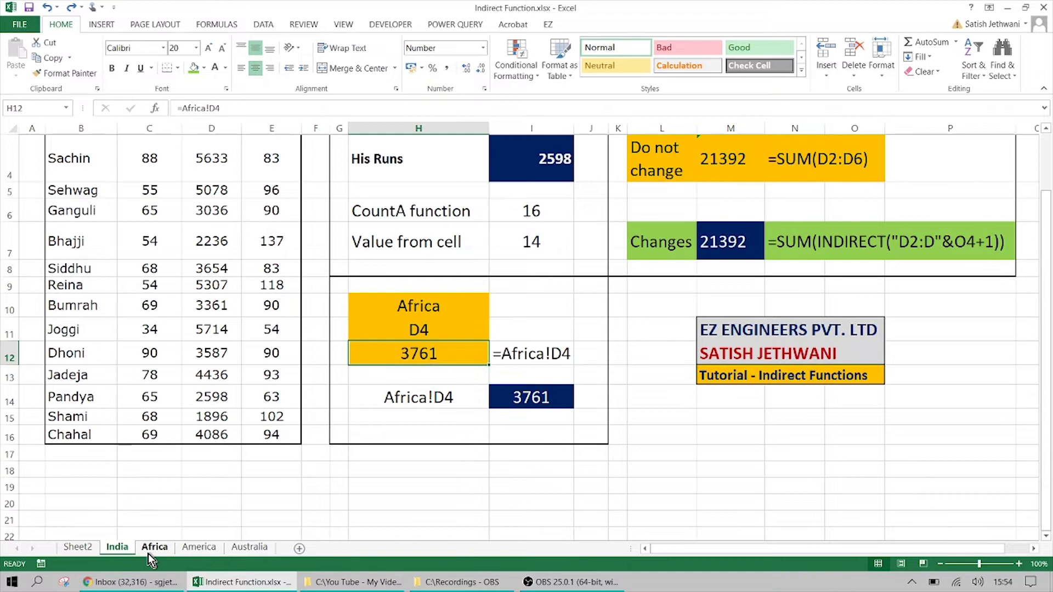
key("super+plus")
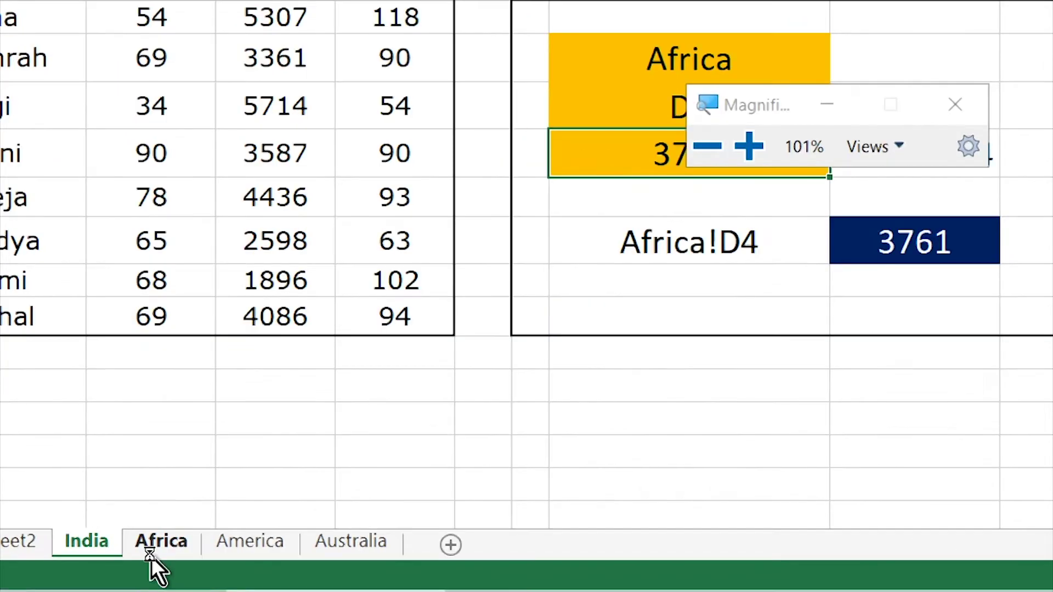
left_click(152, 548)
left_click(247, 548)
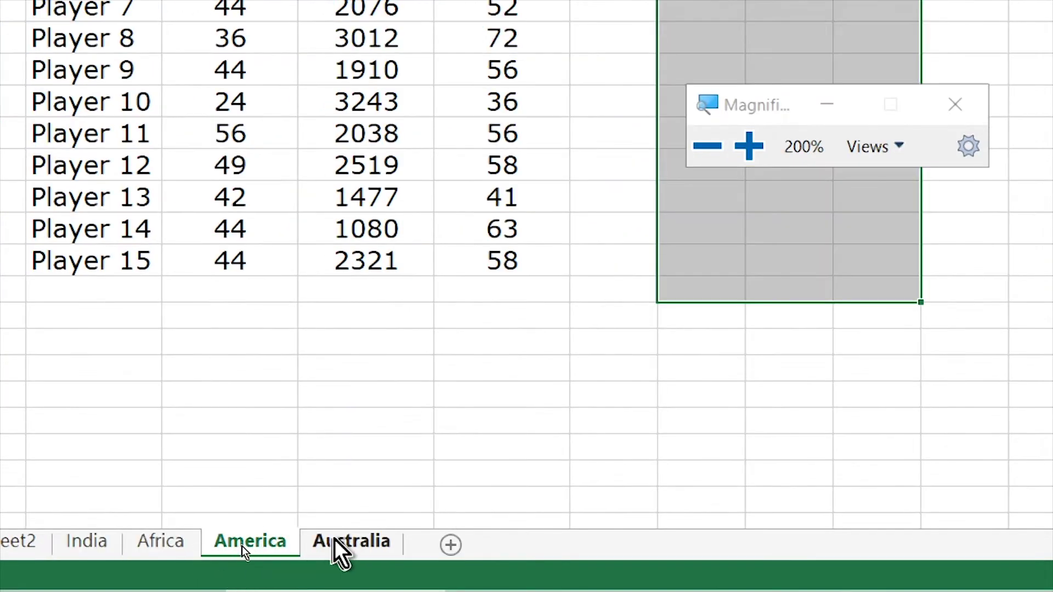
left_click(348, 542)
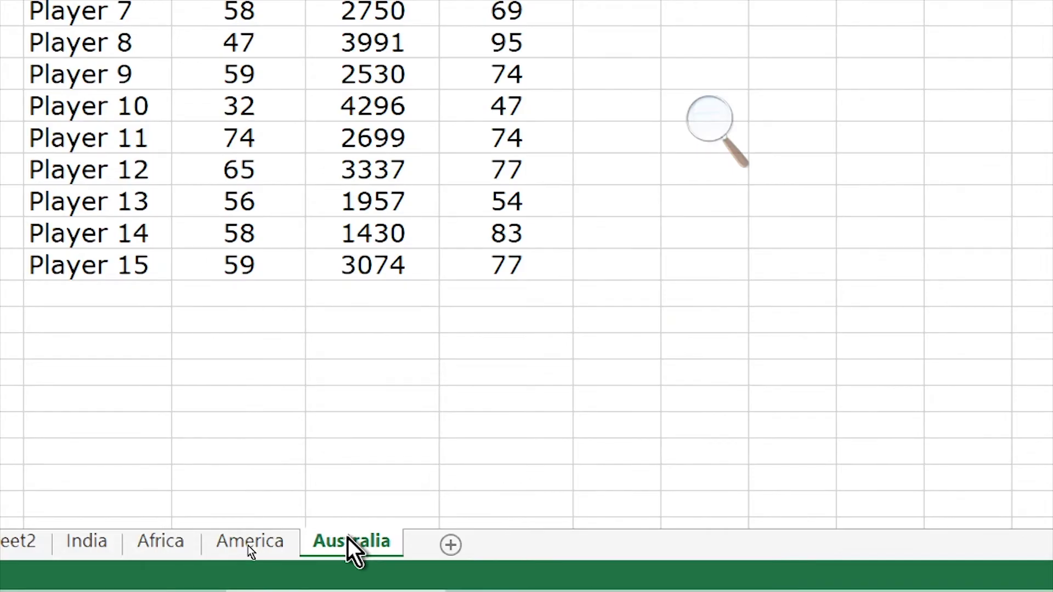
key("super+Escape")
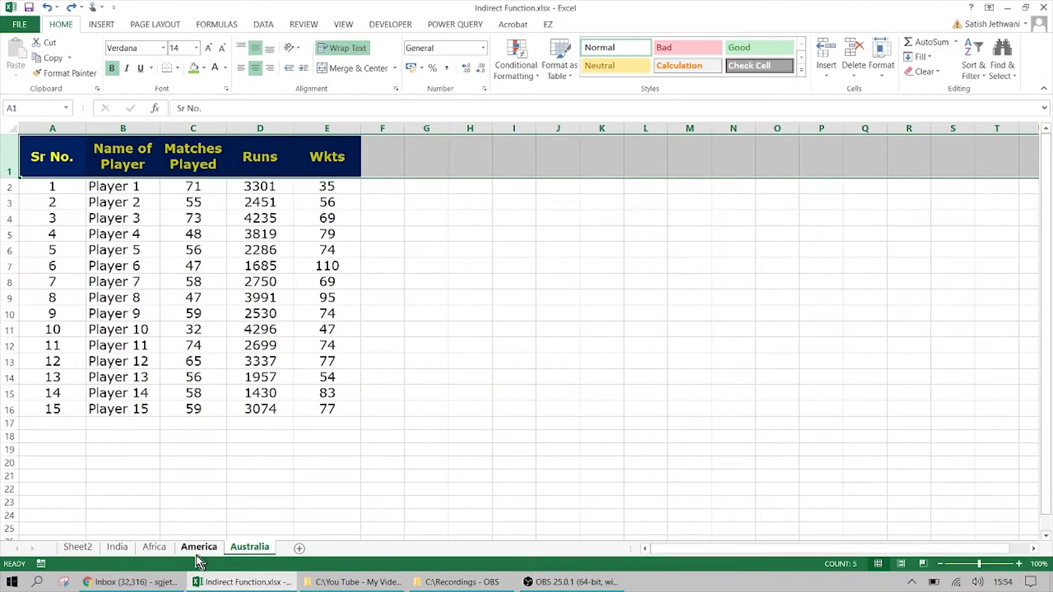
left_click(198, 547)
left_click(154, 547)
left_click(117, 547)
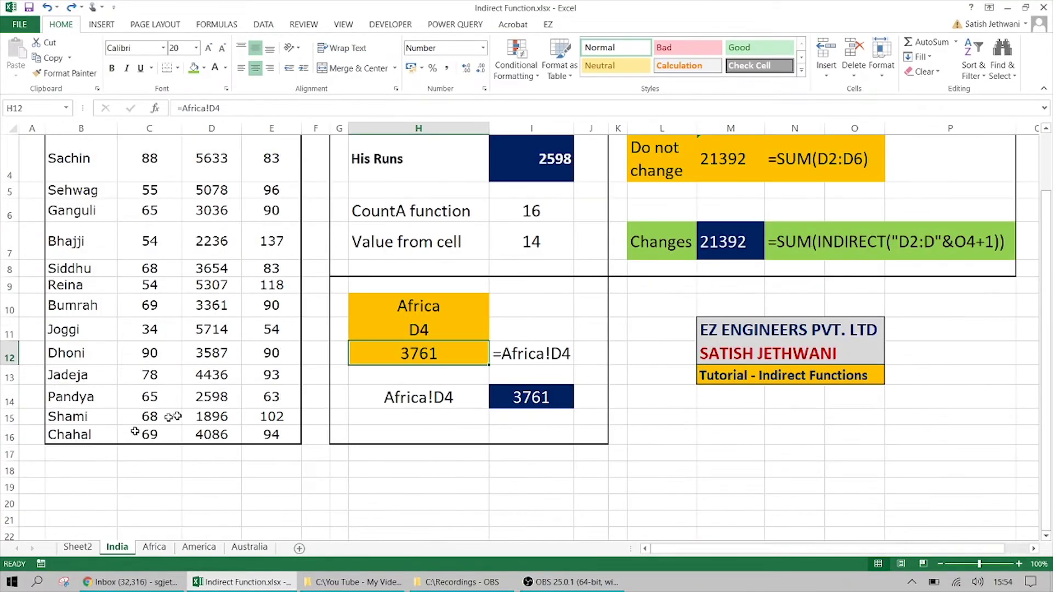
left_click(507, 398)
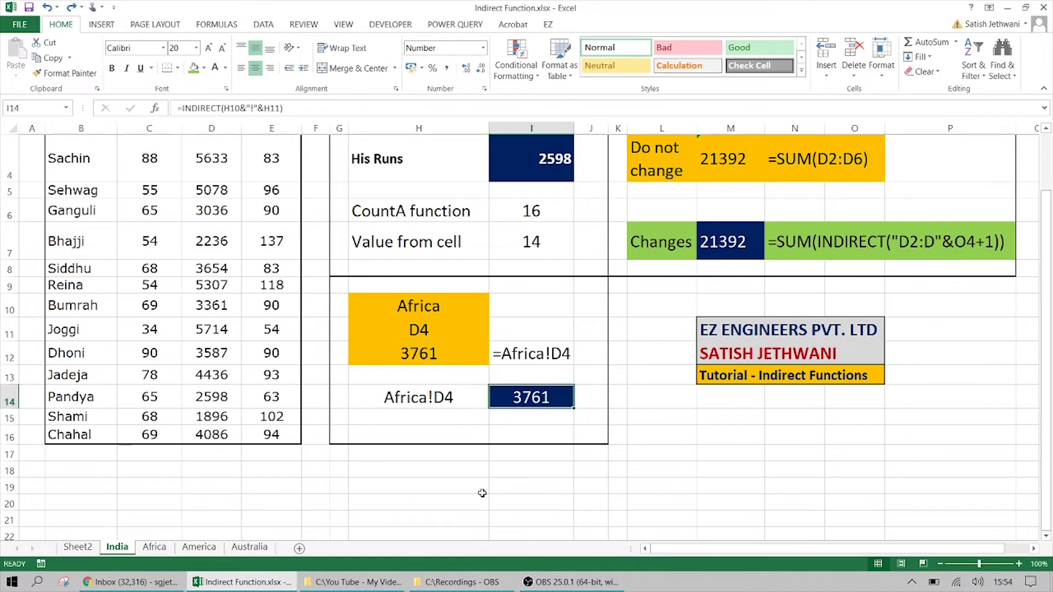
left_click(411, 312)
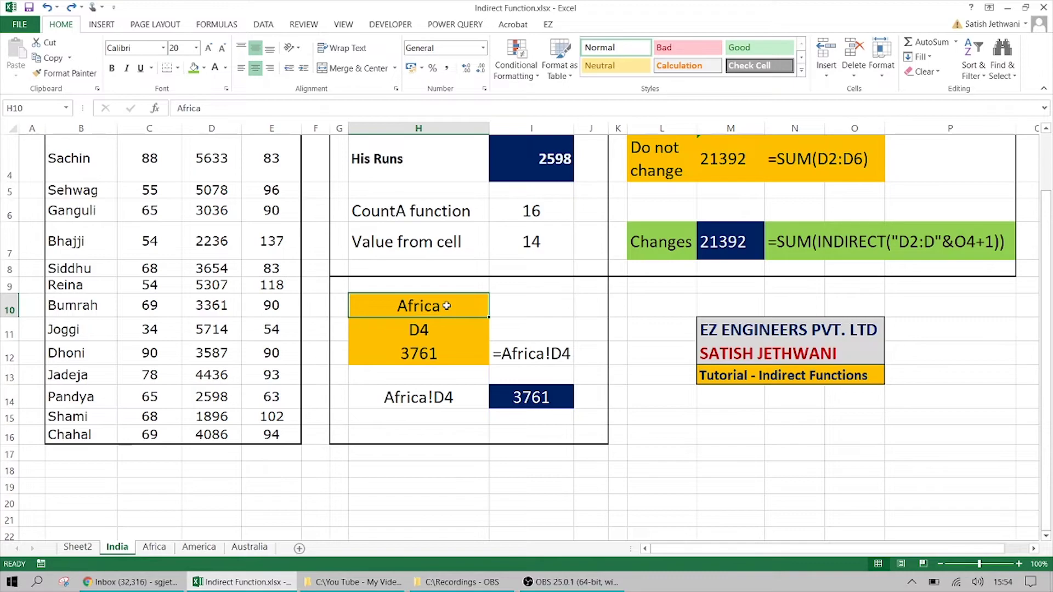
key("super+plus")
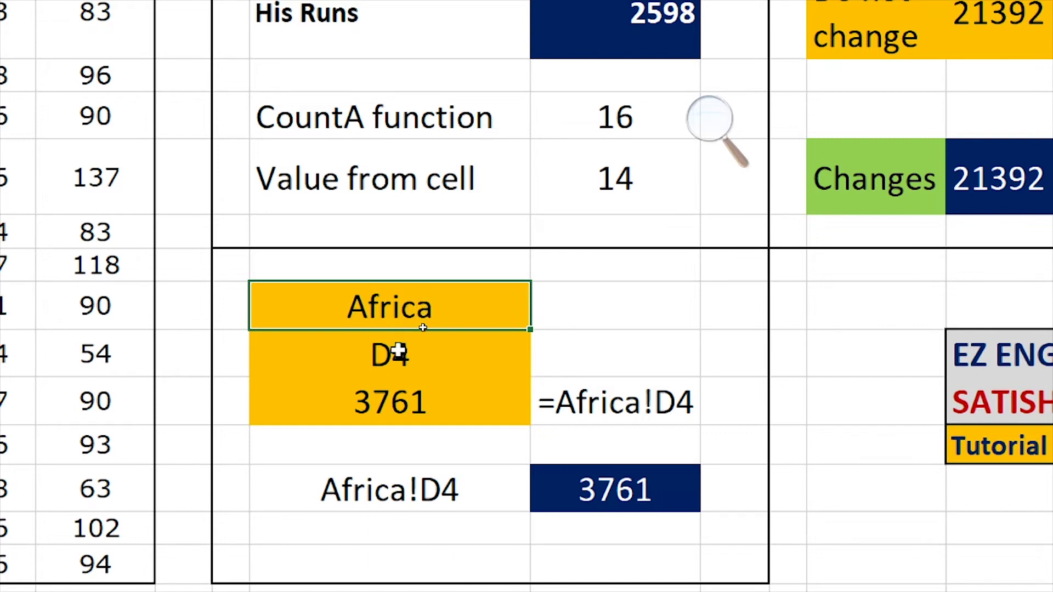
left_click(465, 413)
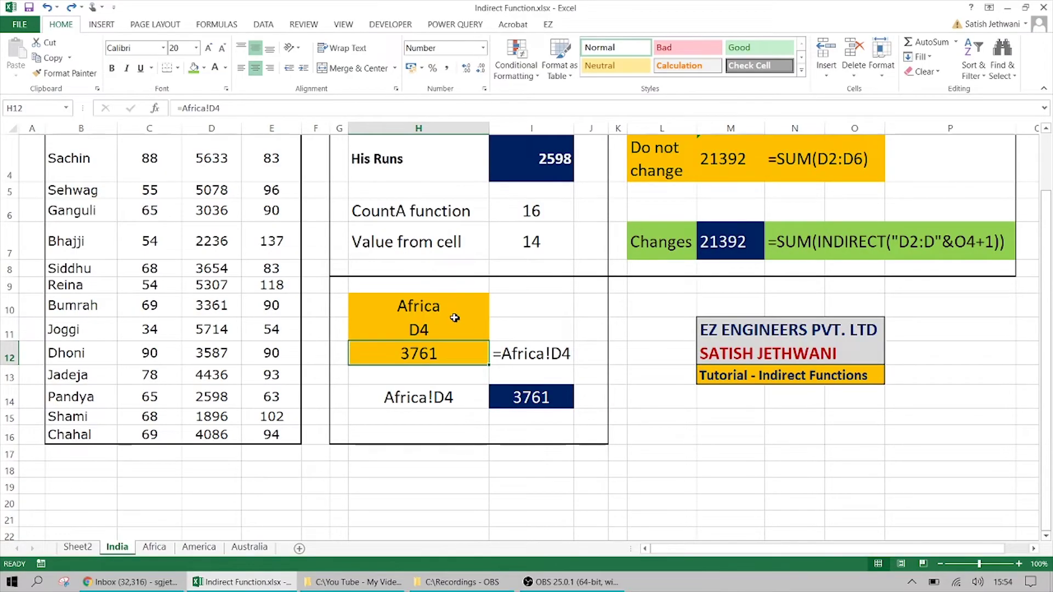
left_click(447, 308)
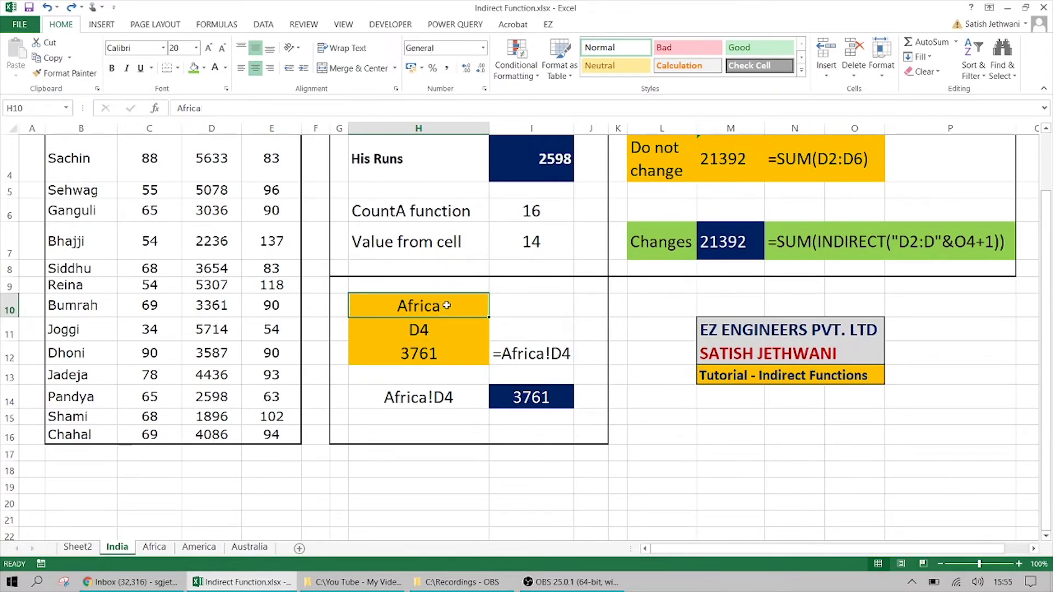
Enter America as the sheet name in H10
type("AM")
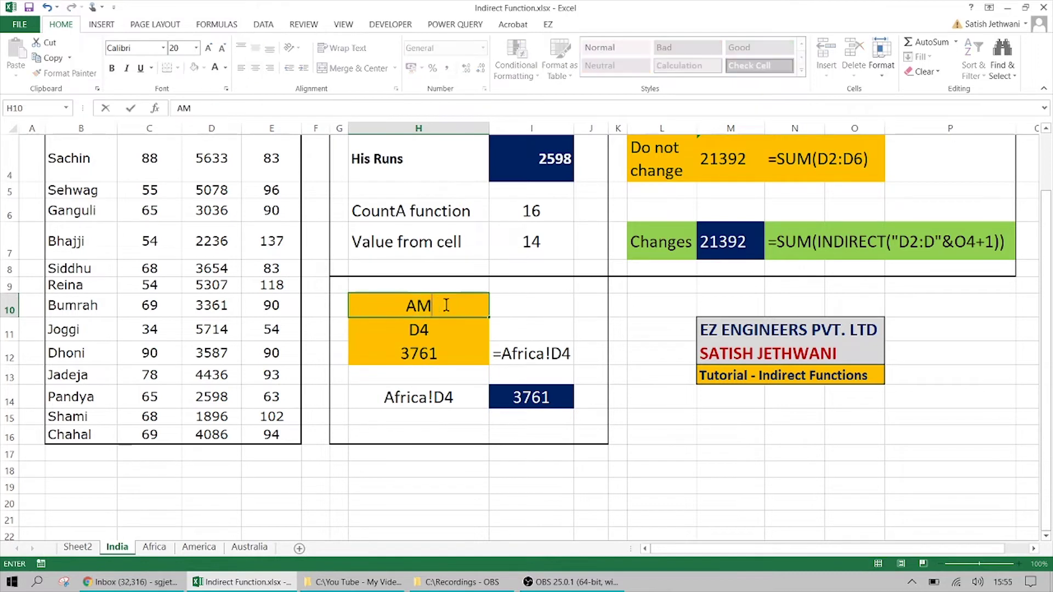
key("BackSpace")
type("merica")
key("Return")
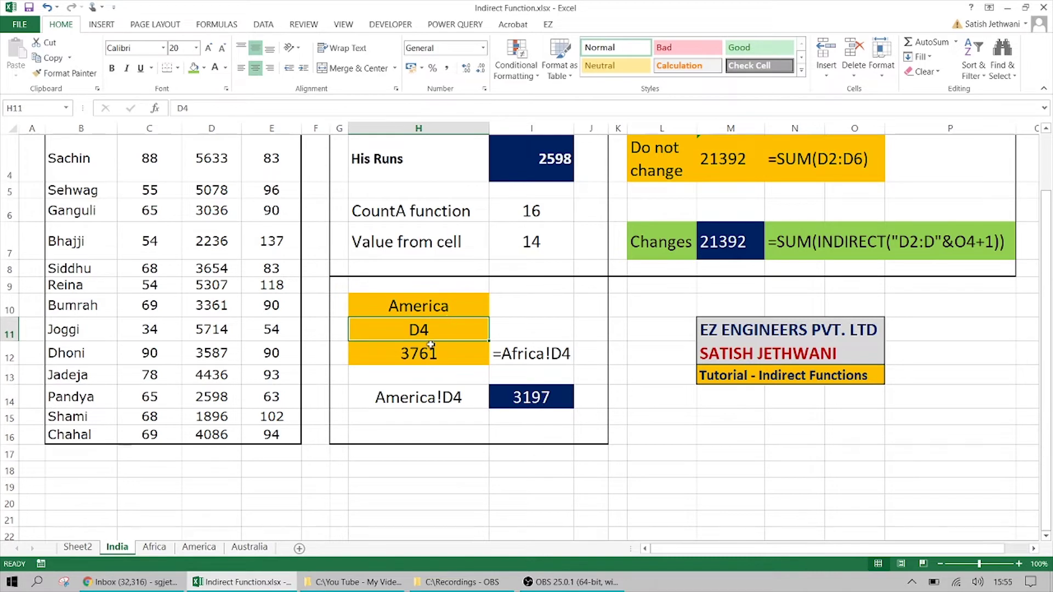
left_click(430, 345)
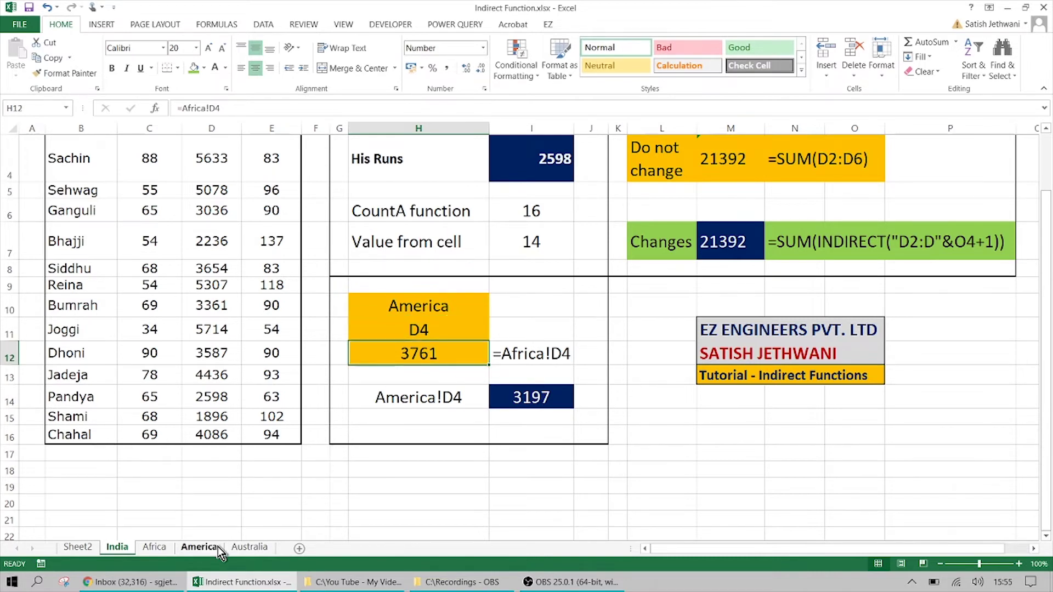
Confirm on the America sheet that D4 holds 3197, then return to India
left_click(199, 547)
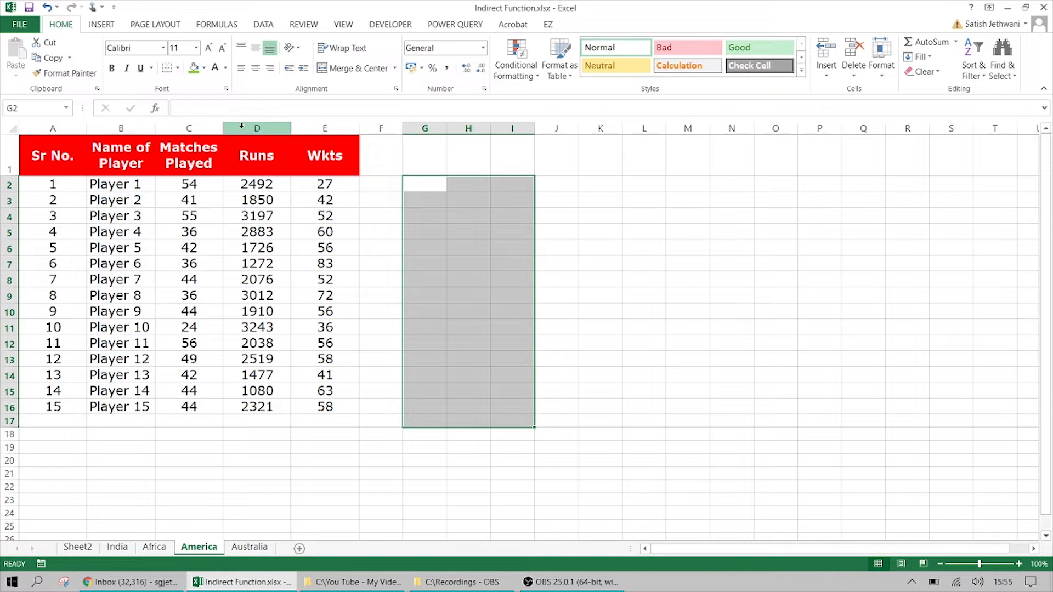
key("super+plus")
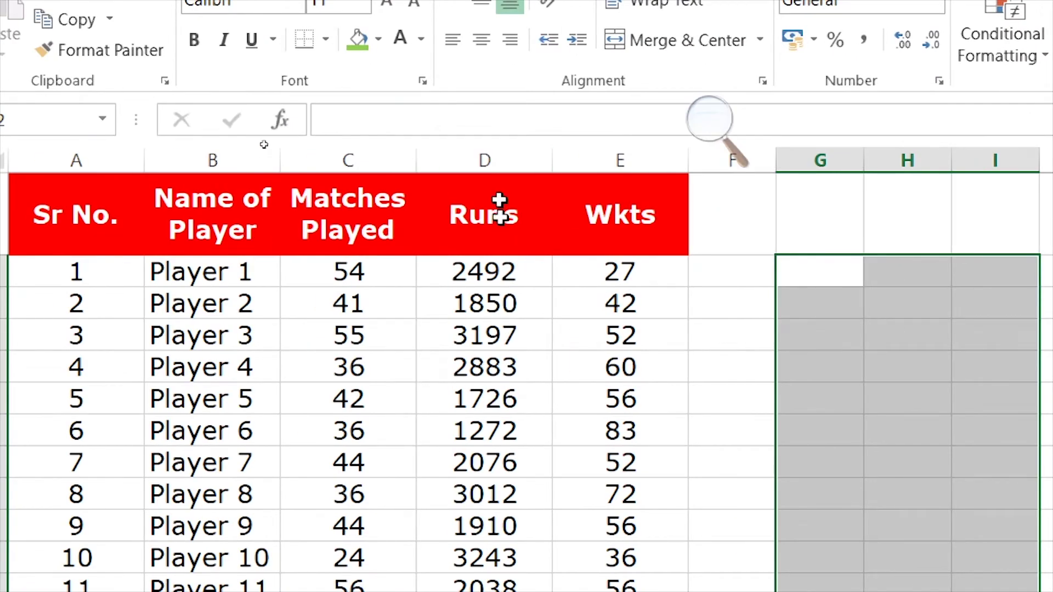
left_click(494, 159)
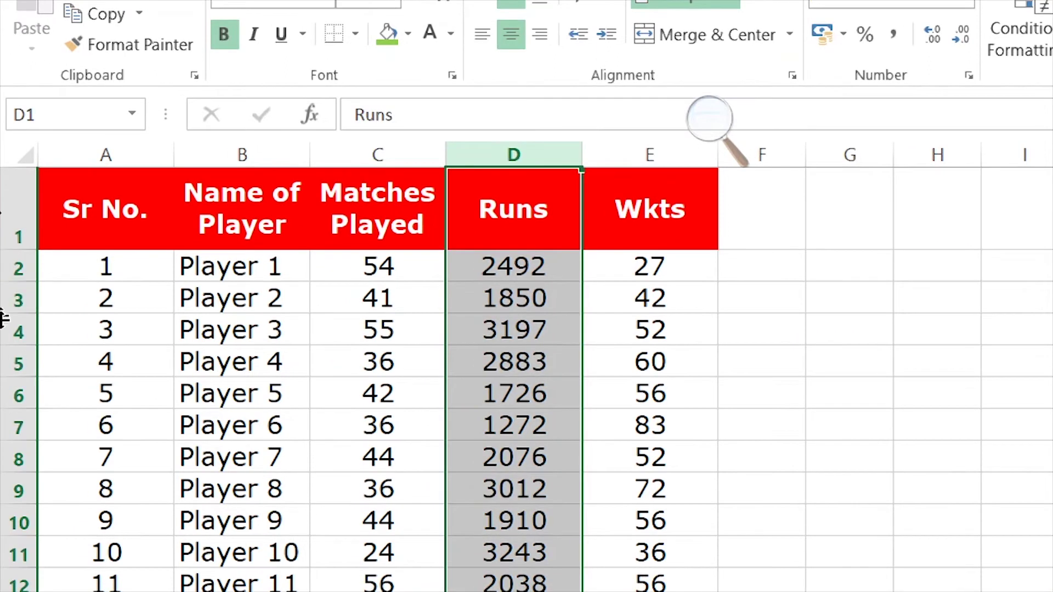
left_click(20, 329, "ctrl")
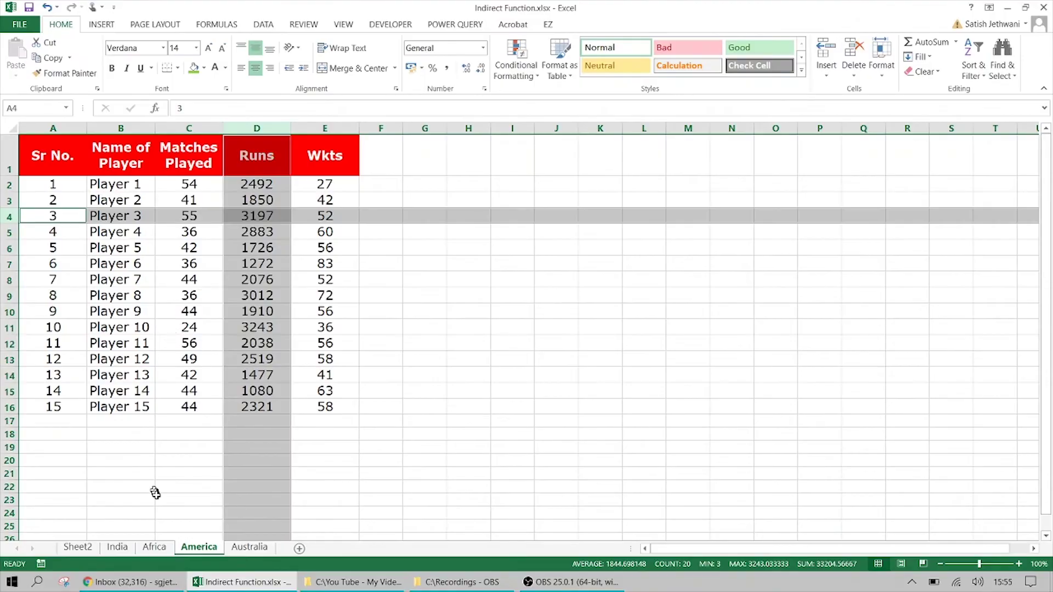
left_click(132, 551)
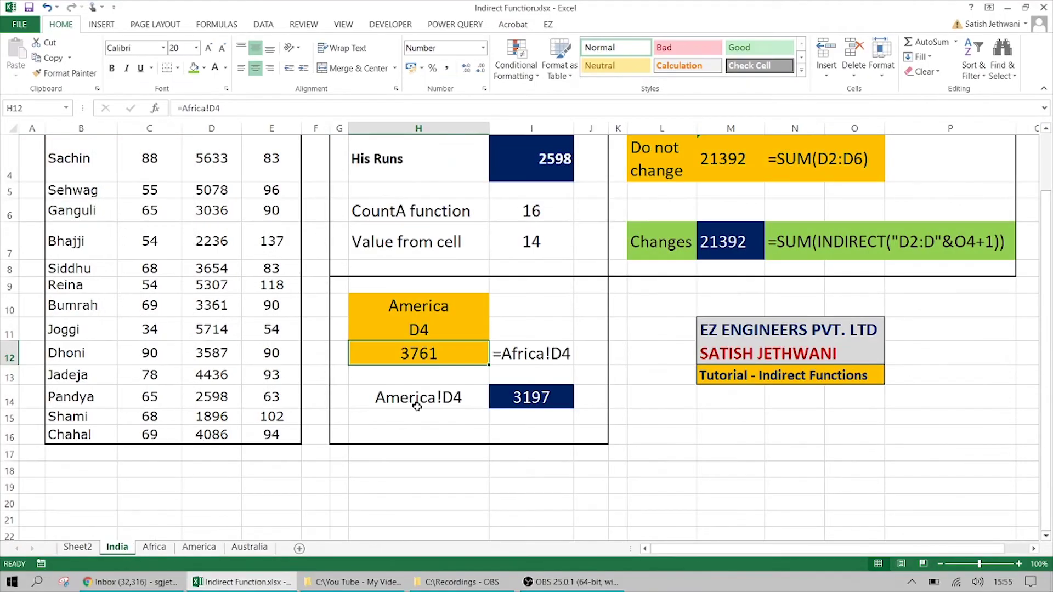
Inspect the =Africa!D4 text, the America!D4 label and its 3197 lookup result
left_click(510, 354)
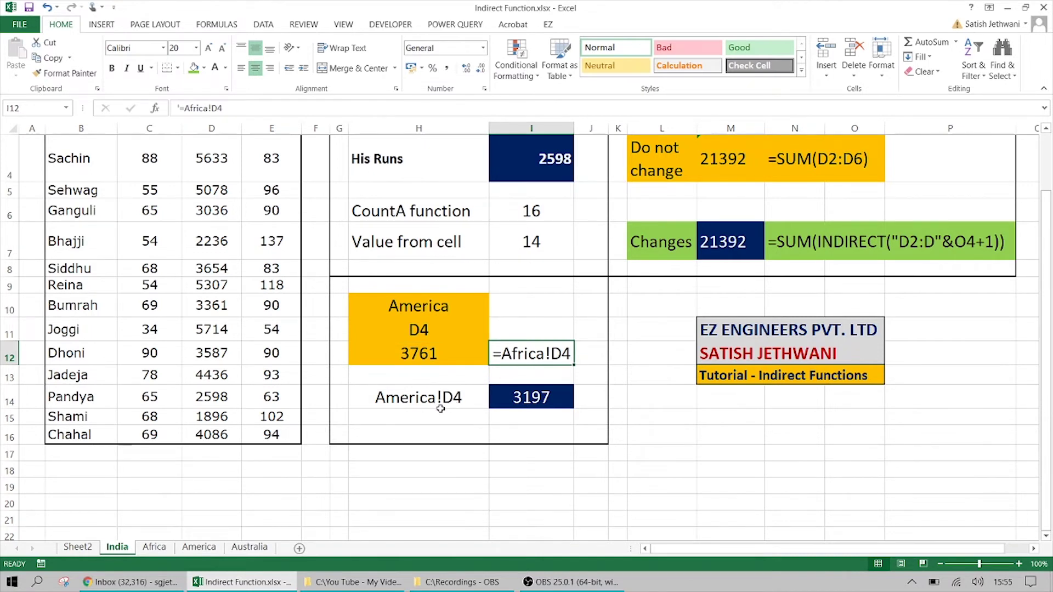
key("super+plus")
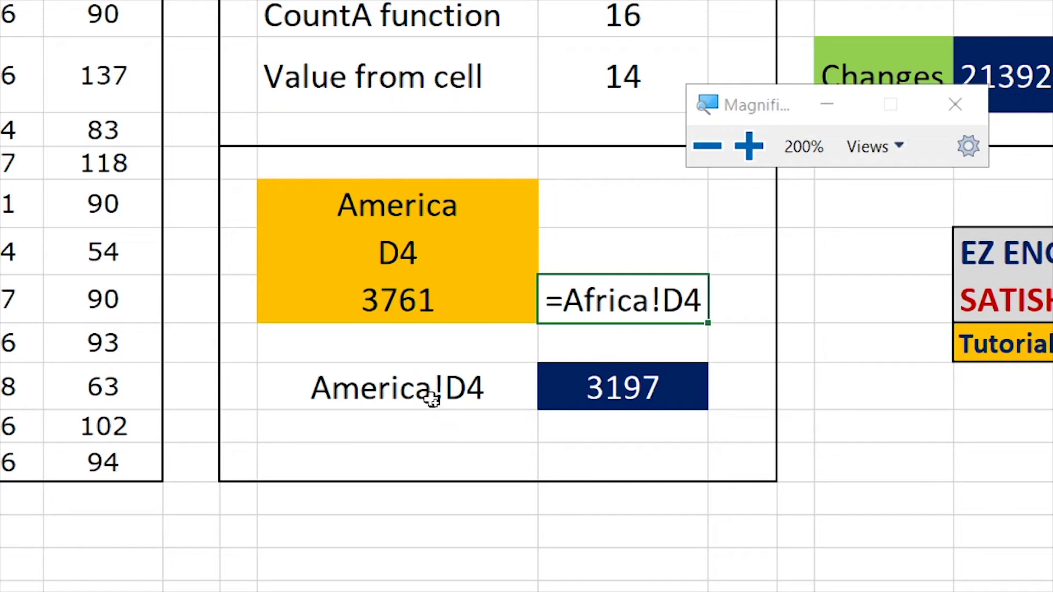
left_click(432, 399)
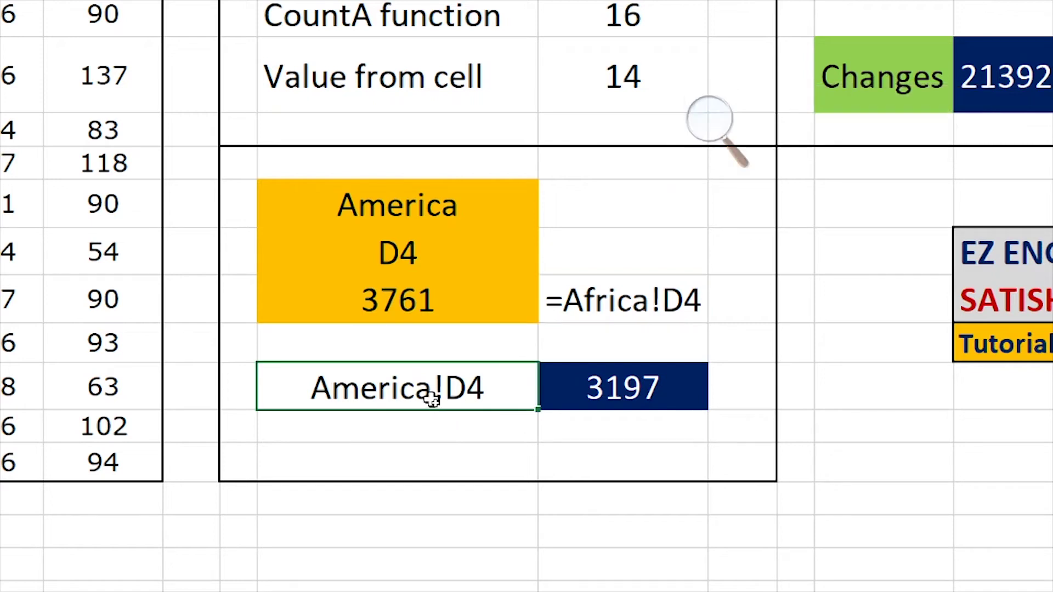
left_click(613, 388)
key("super+Escape")
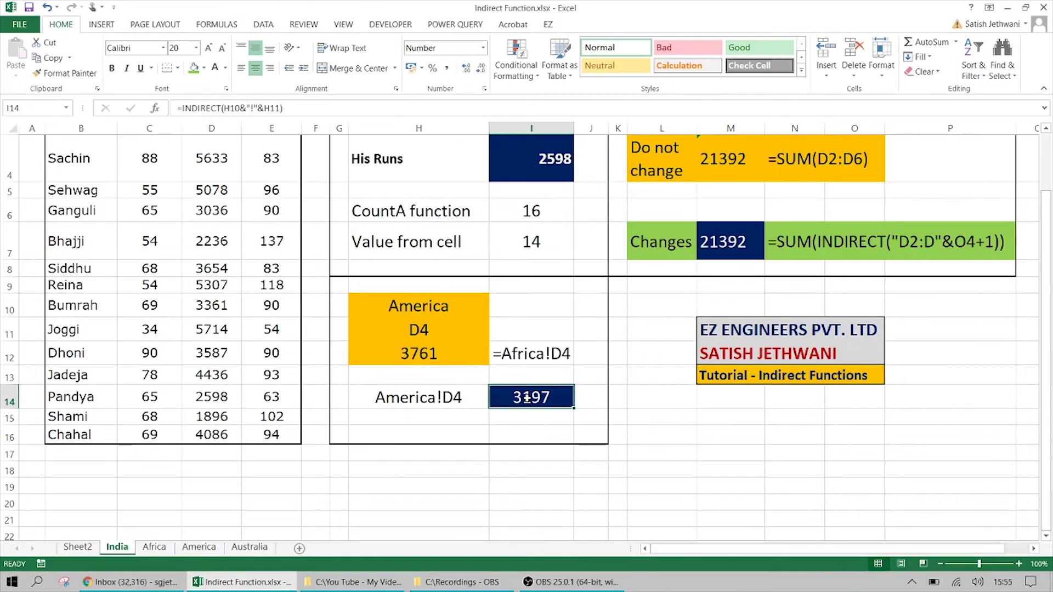
left_click(458, 398)
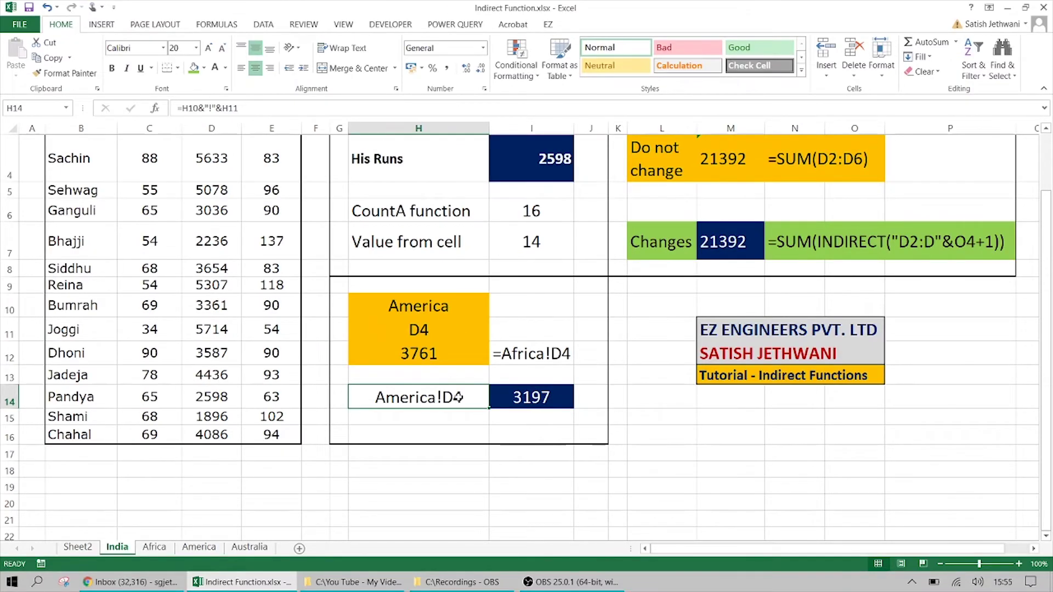
key("super+plus")
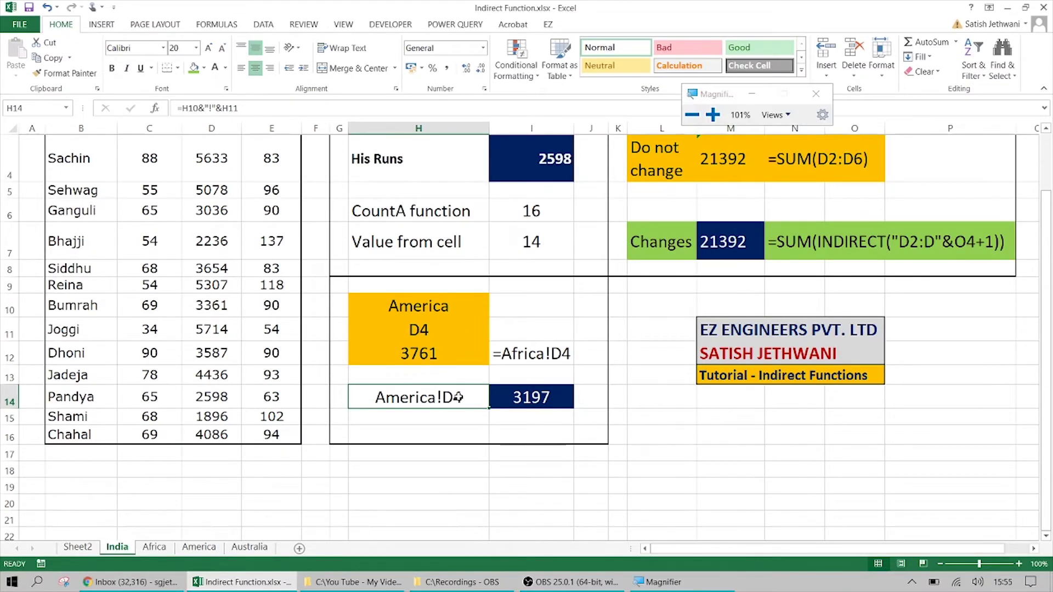
Rebuild H14 as =H10&"!"&H11, joining America and D4 into America!D4
double_click(394, 407)
key("Escape")
type("=")
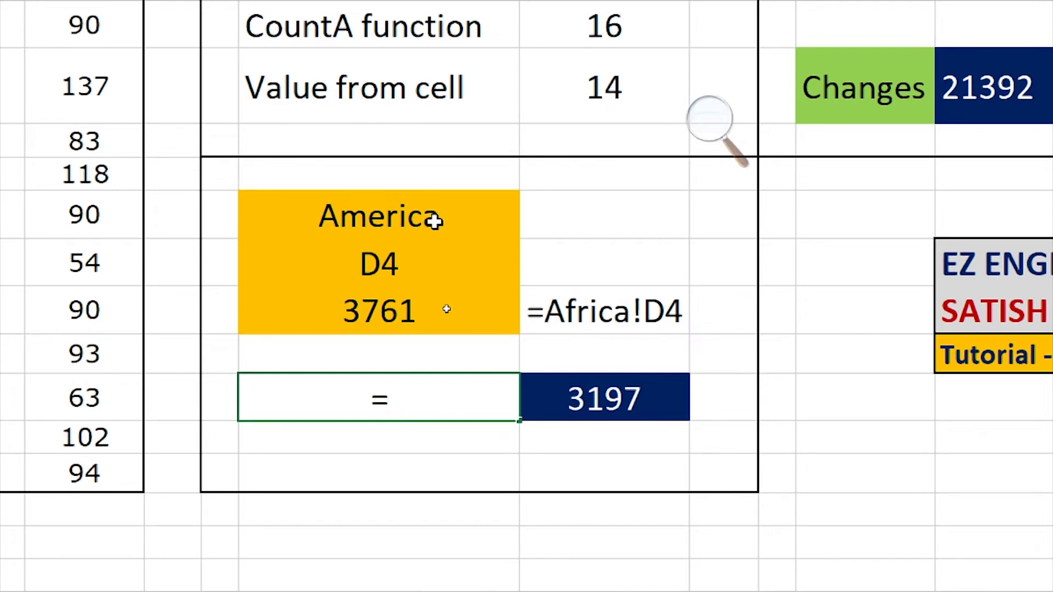
left_click(435, 221)
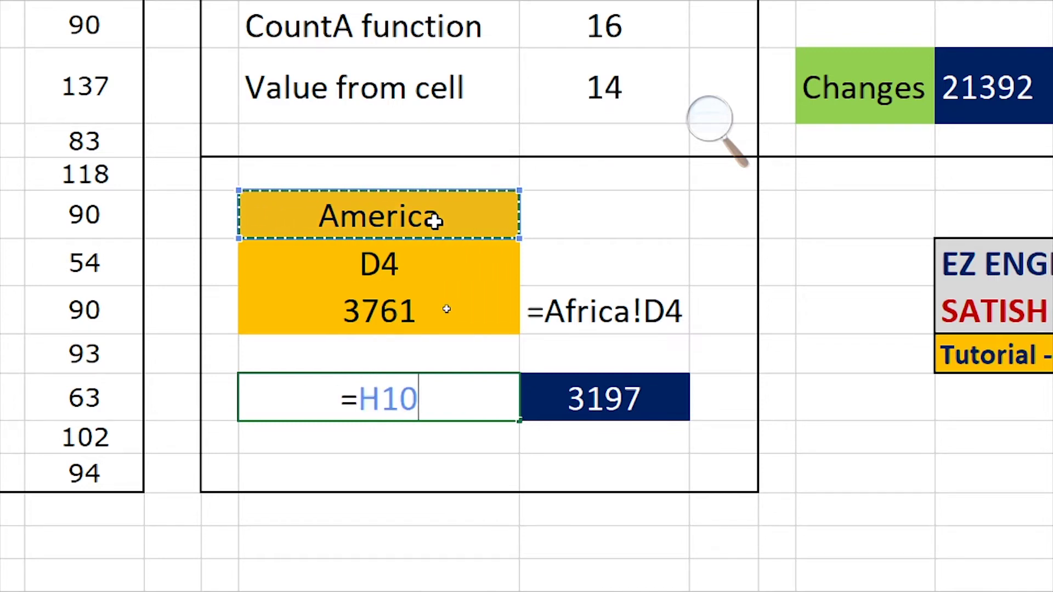
type("&")
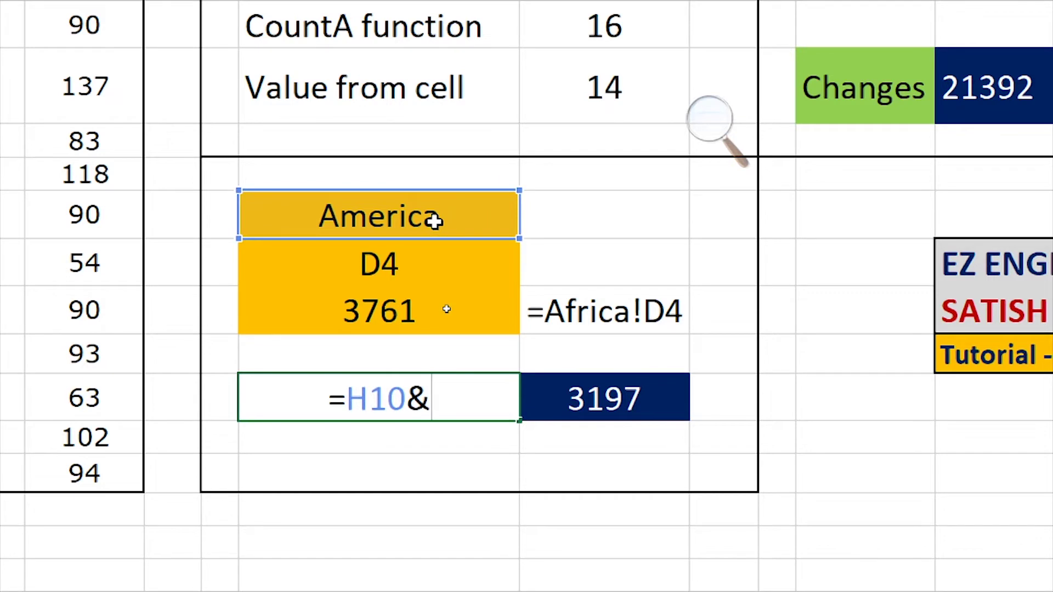
type("!")
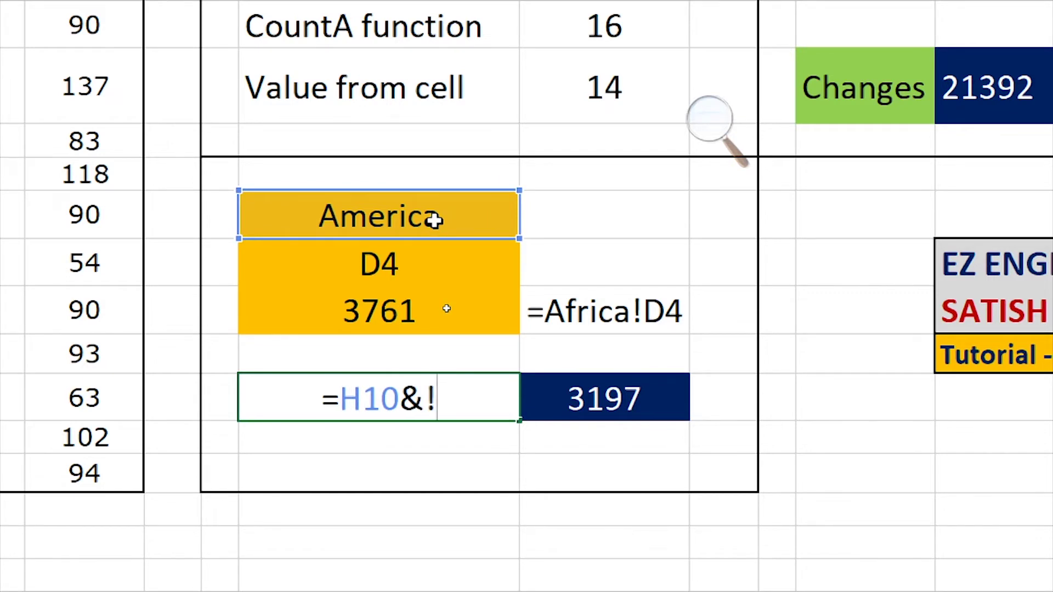
type("\"")
left_click(453, 394)
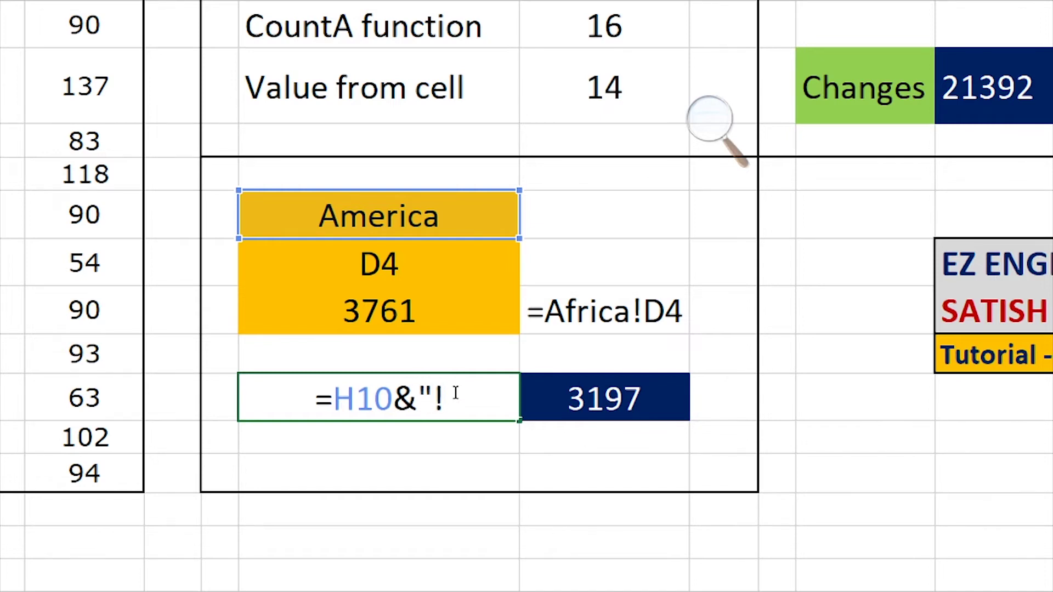
type("\"")
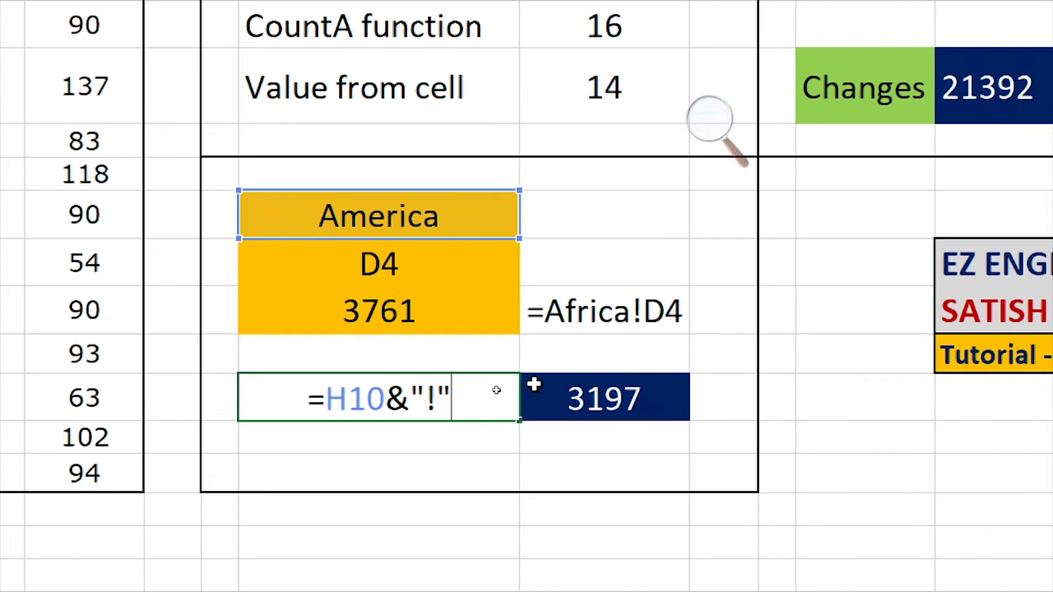
type("&")
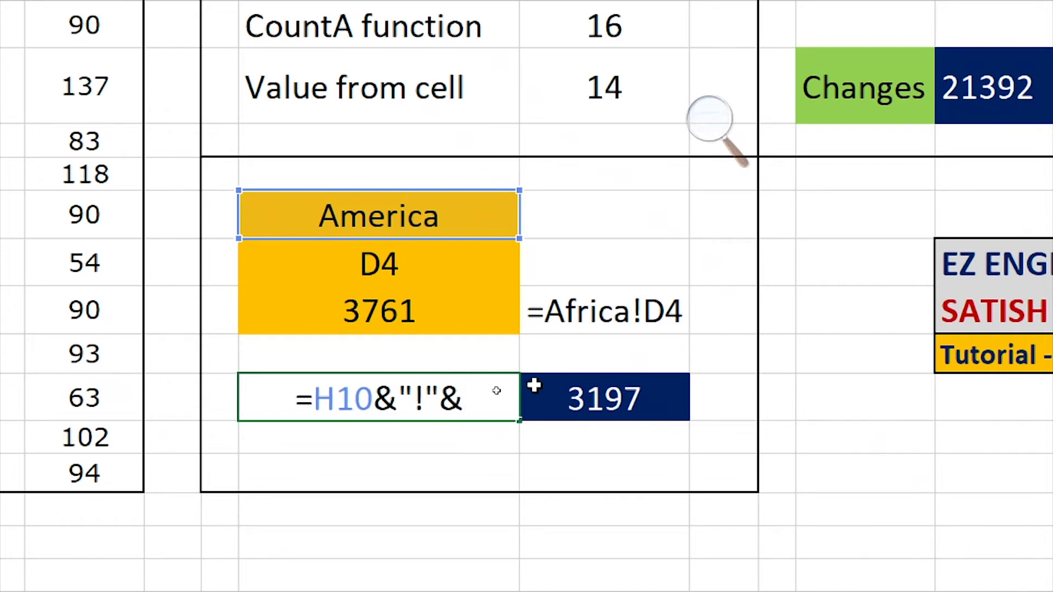
left_click(382, 263)
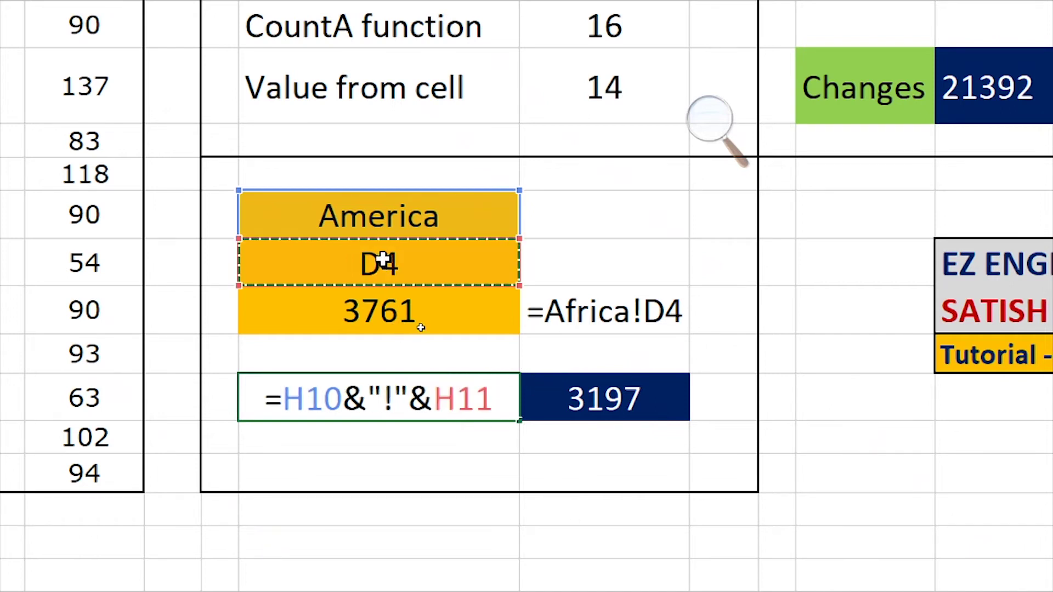
key("Return")
key("Up")
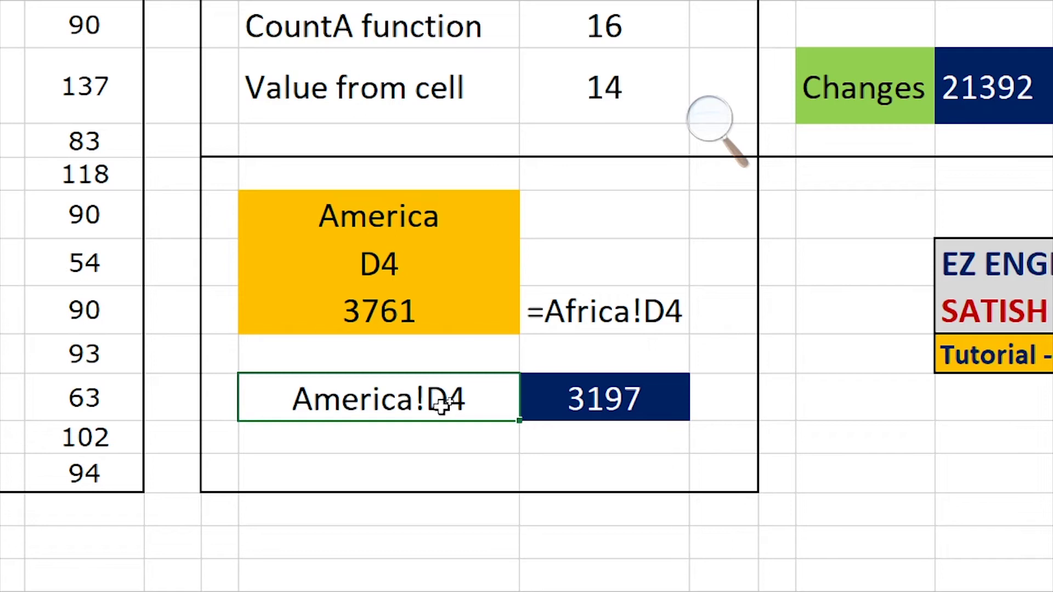
left_click(611, 399)
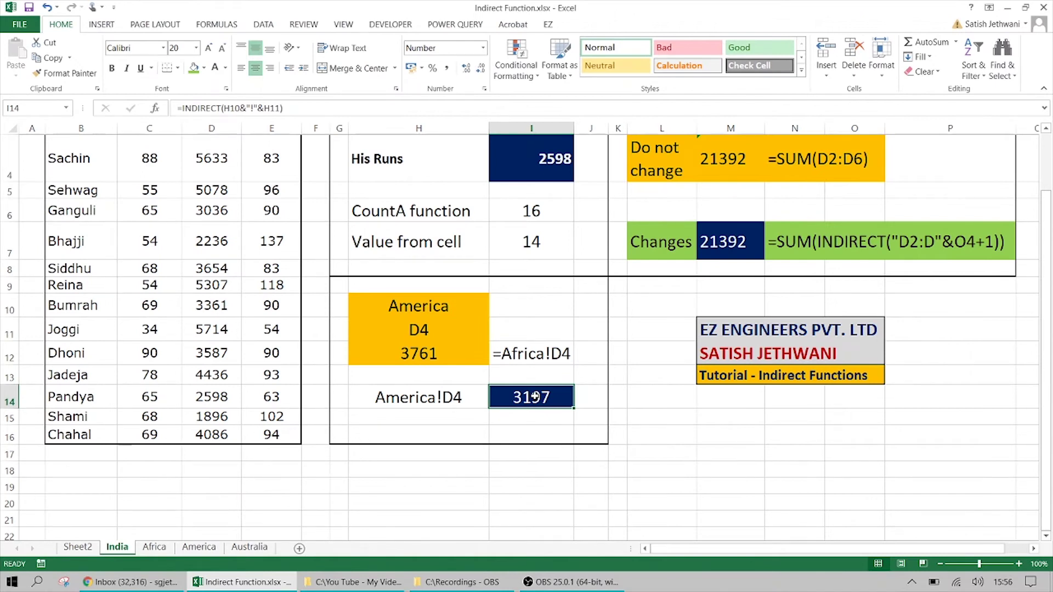
Enter =INDIRECT(H14) in I14 so it returns 3197 from the America!D4 text
type("=indirect")
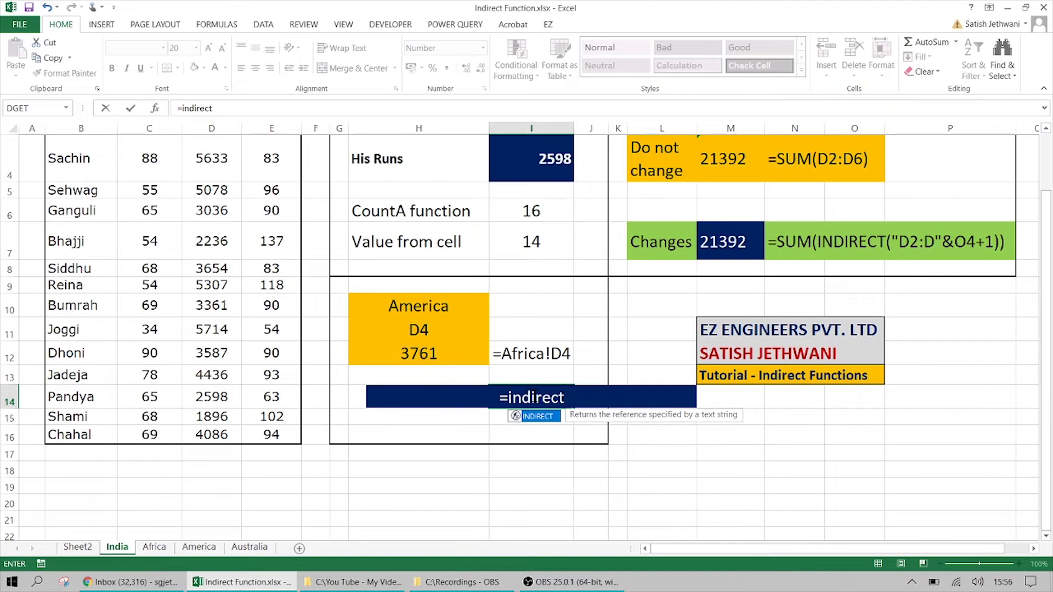
type("(")
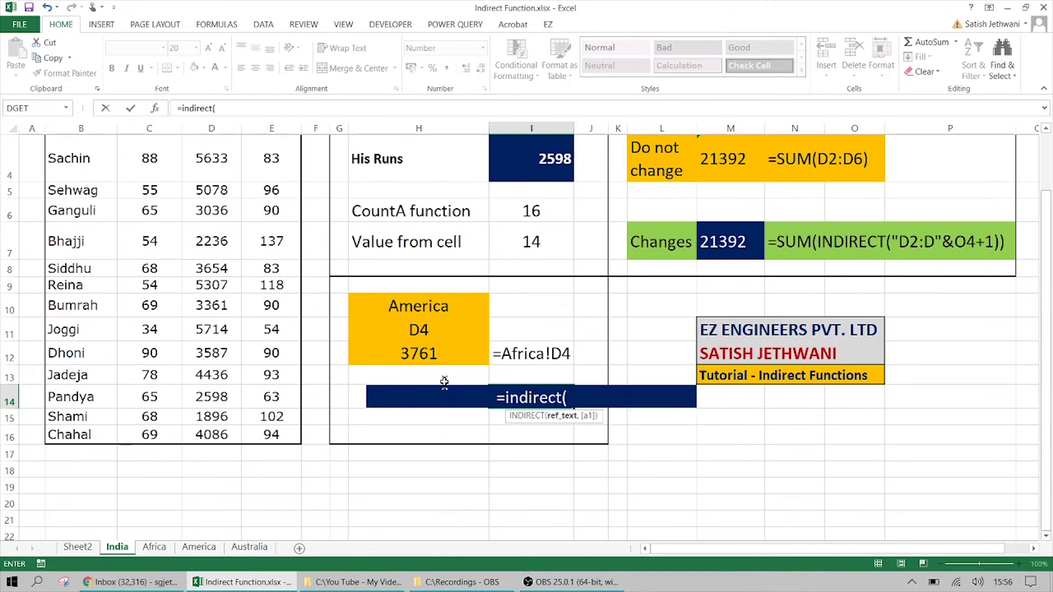
left_click(342, 398)
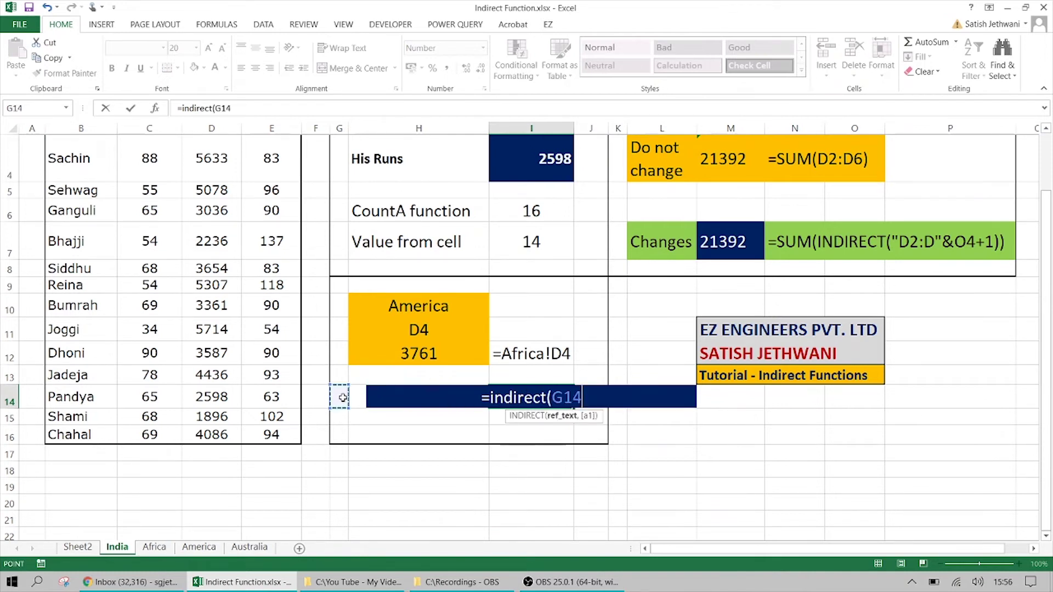
key("Right")
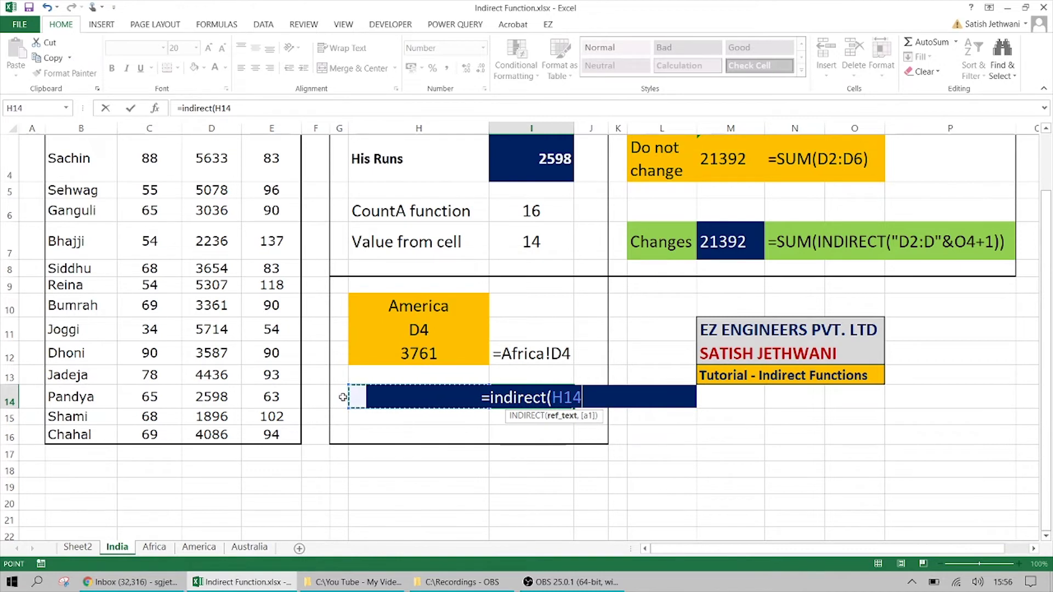
type(")")
key("ctrl+Return")
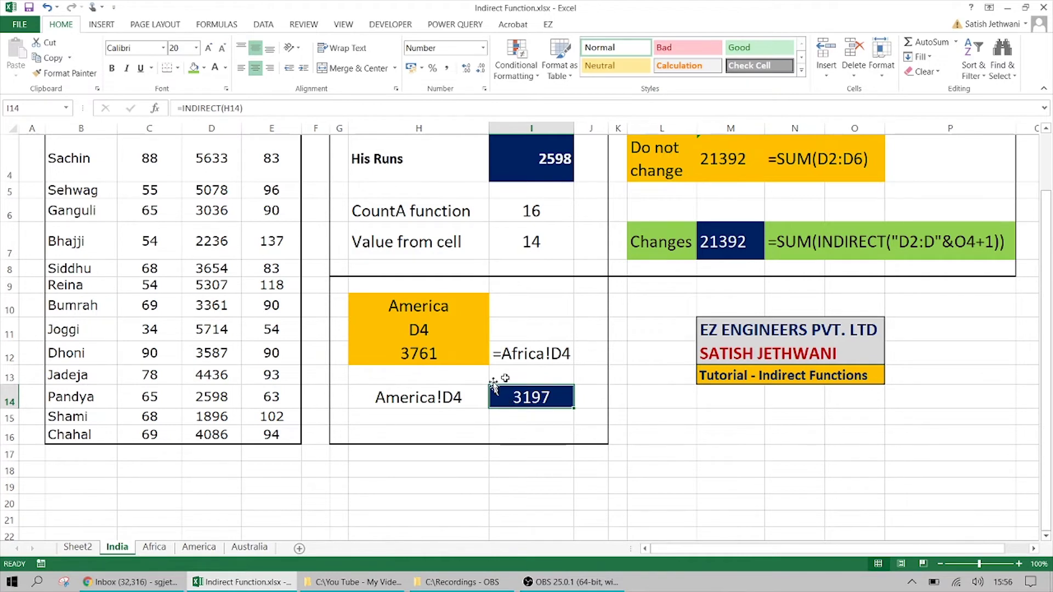
key("super+plus")
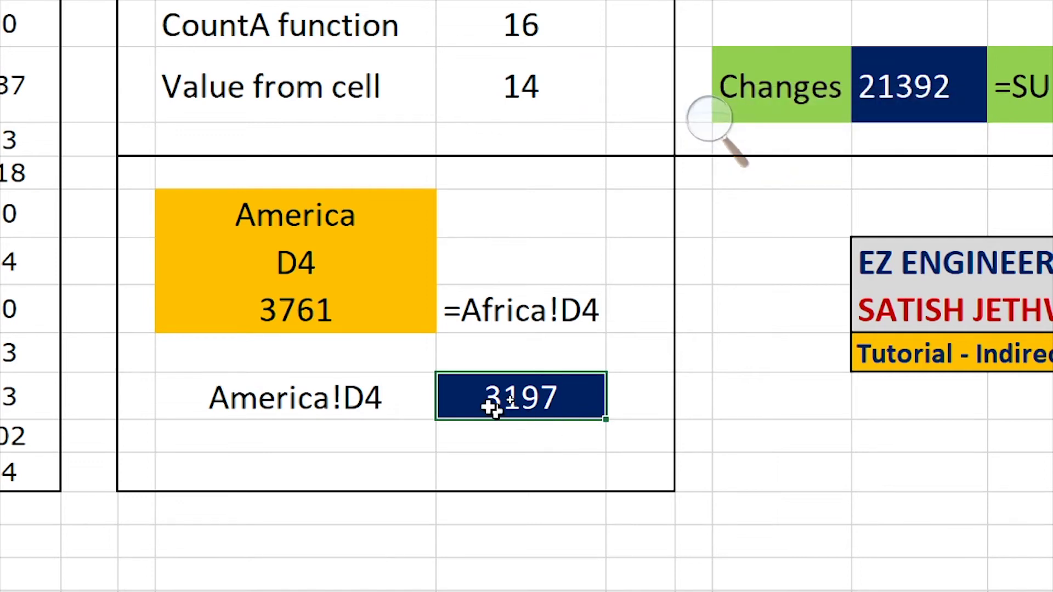
left_click(375, 397)
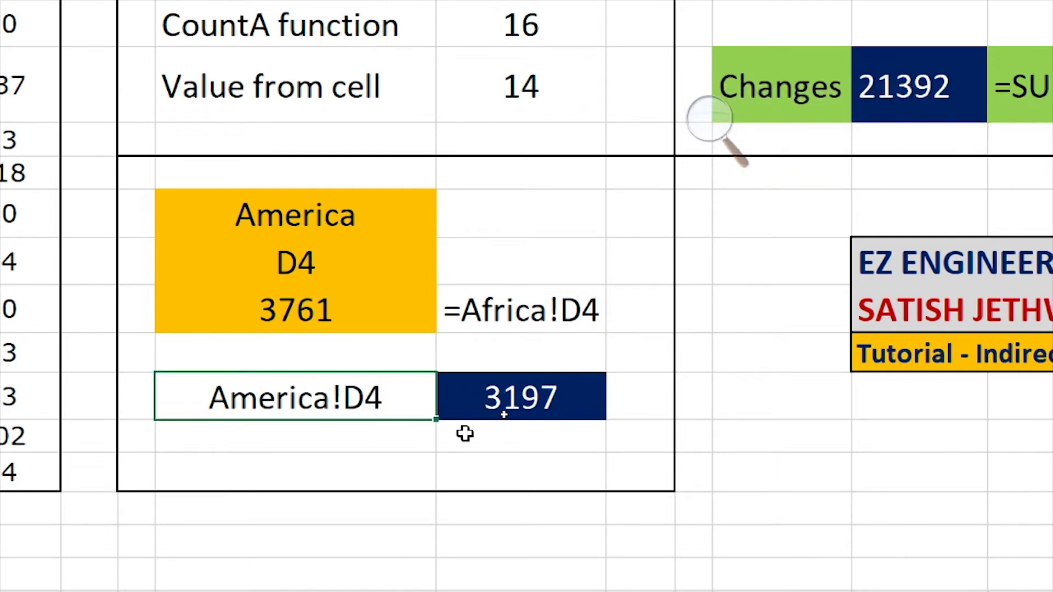
left_click(481, 433)
Build =INDIRECT(H10&"!"&H11) in I15, returning 3197.133333 from the America sheet's D4
type("=indirect(")
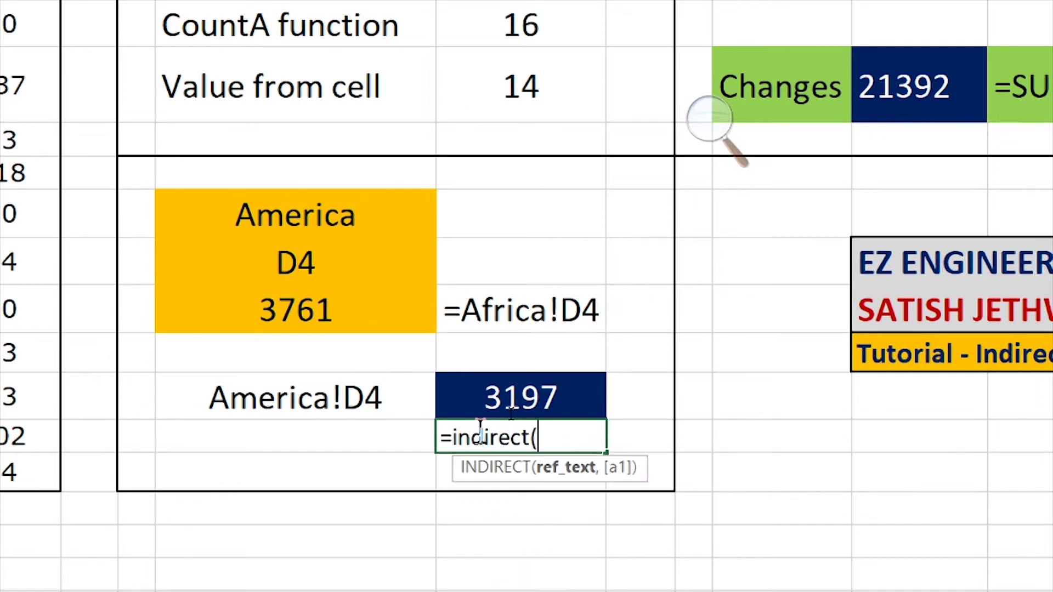
left_click(357, 213)
type("&\"")
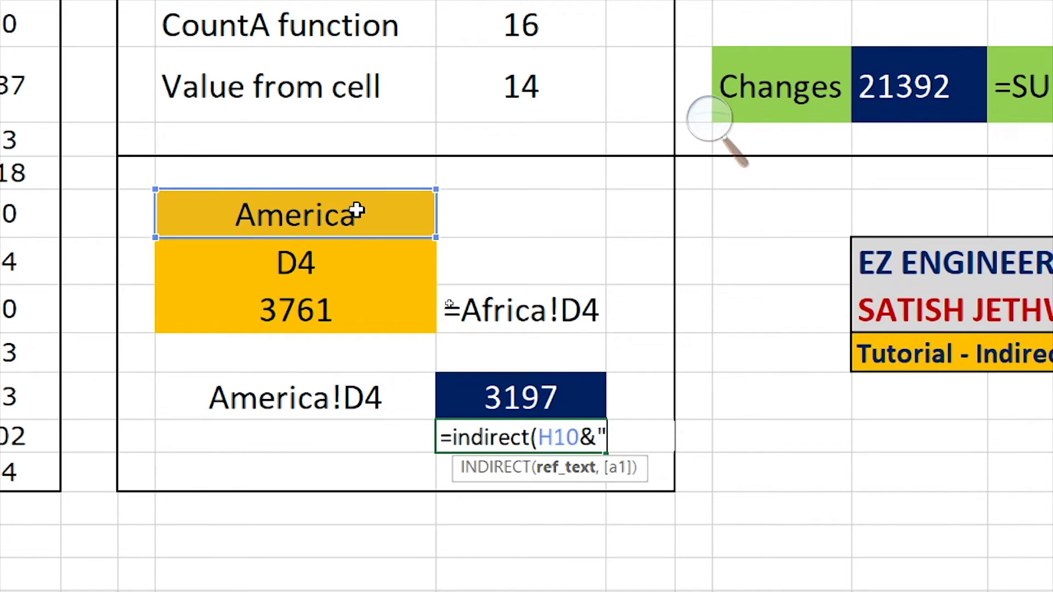
type("1")
key("BackSpace")
type("&")
left_click(320, 264)
type(")")
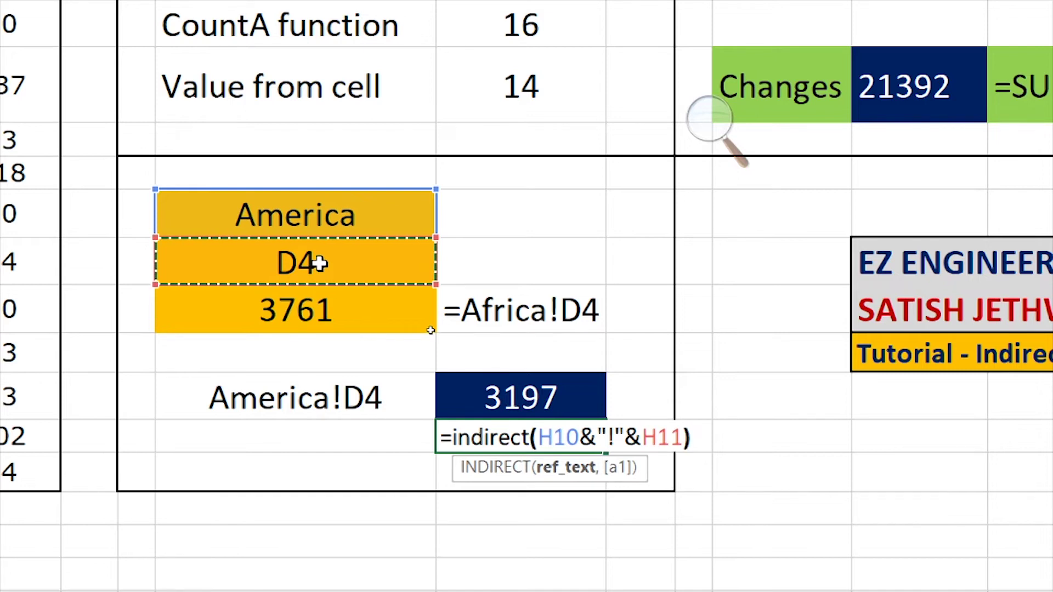
key("Return")
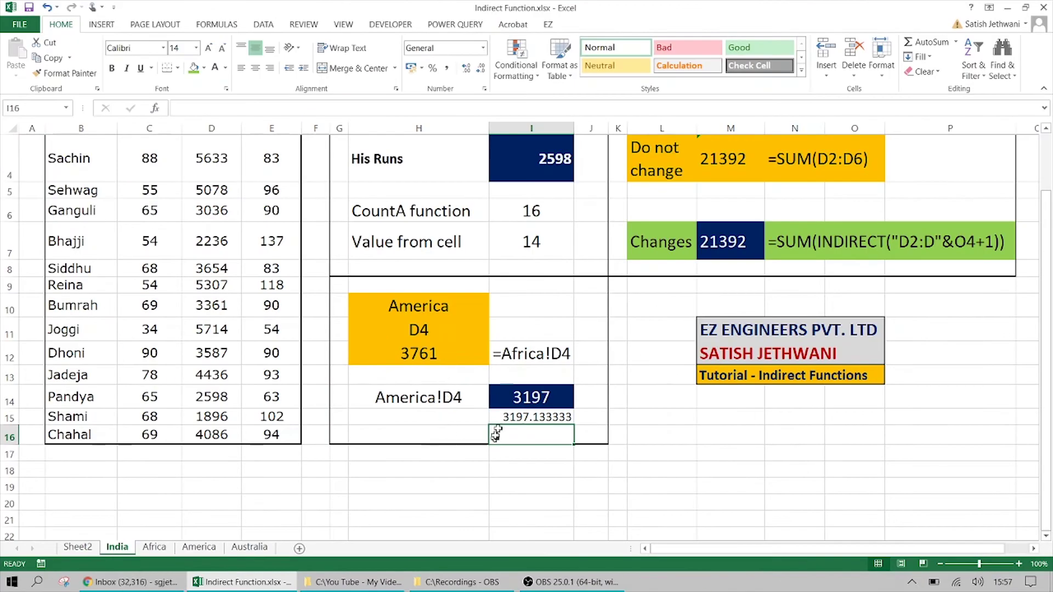
left_click(498, 418)
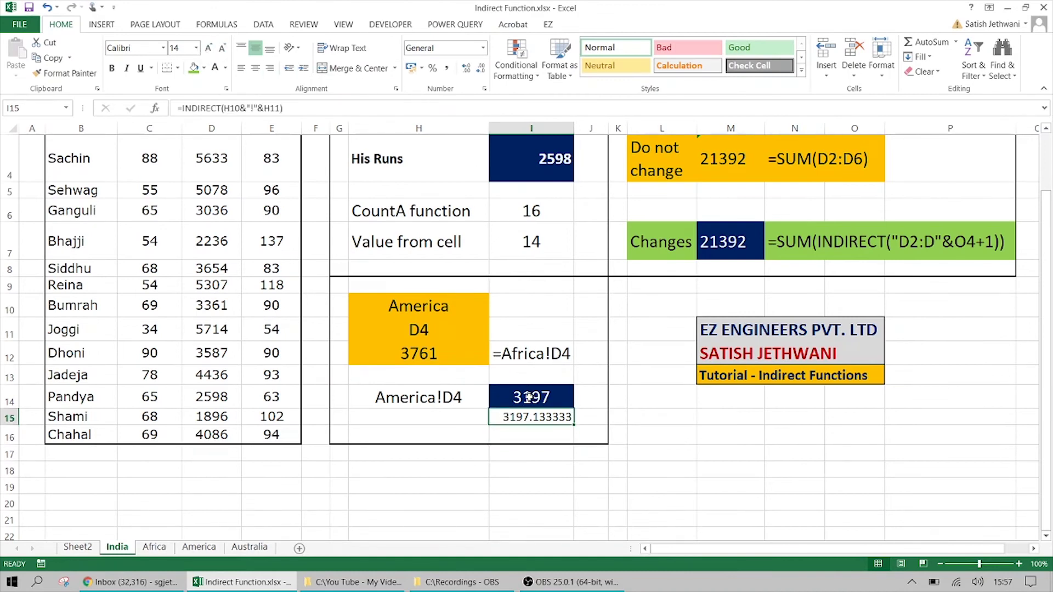
Copy I14's dark blue formatting onto I15 with Format Painter so it shows 3197
key("Up")
left_click(65, 73)
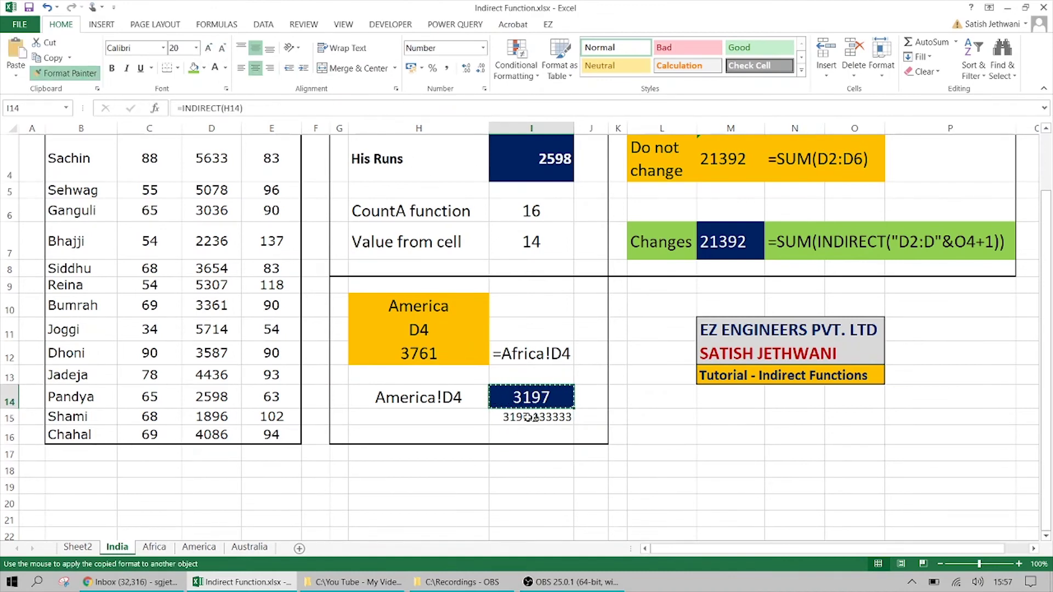
key("Down")
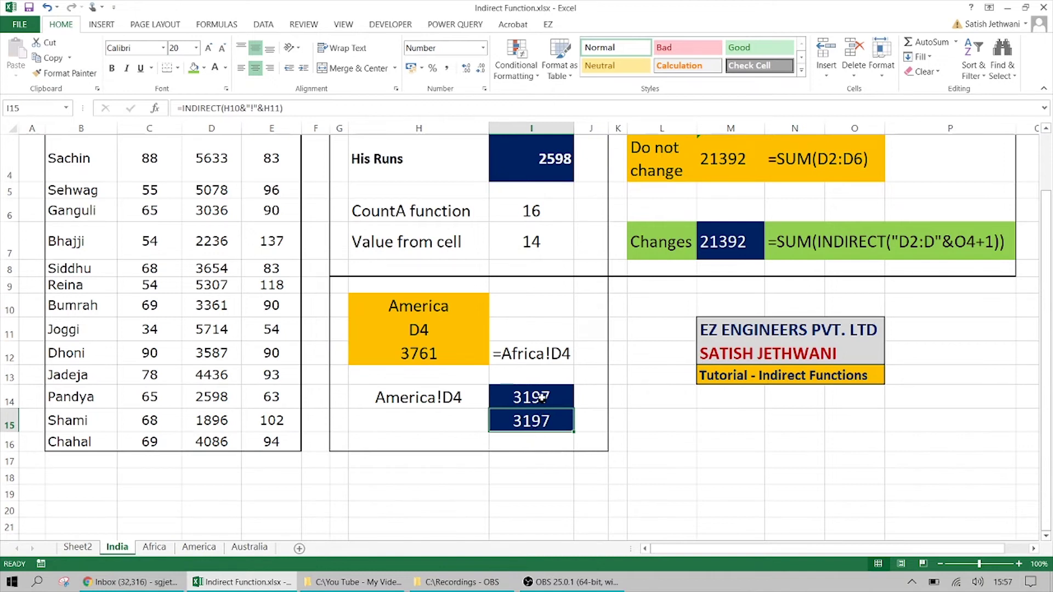
Compare the INDIRECT formulas behind I14 and I15
left_click(555, 396)
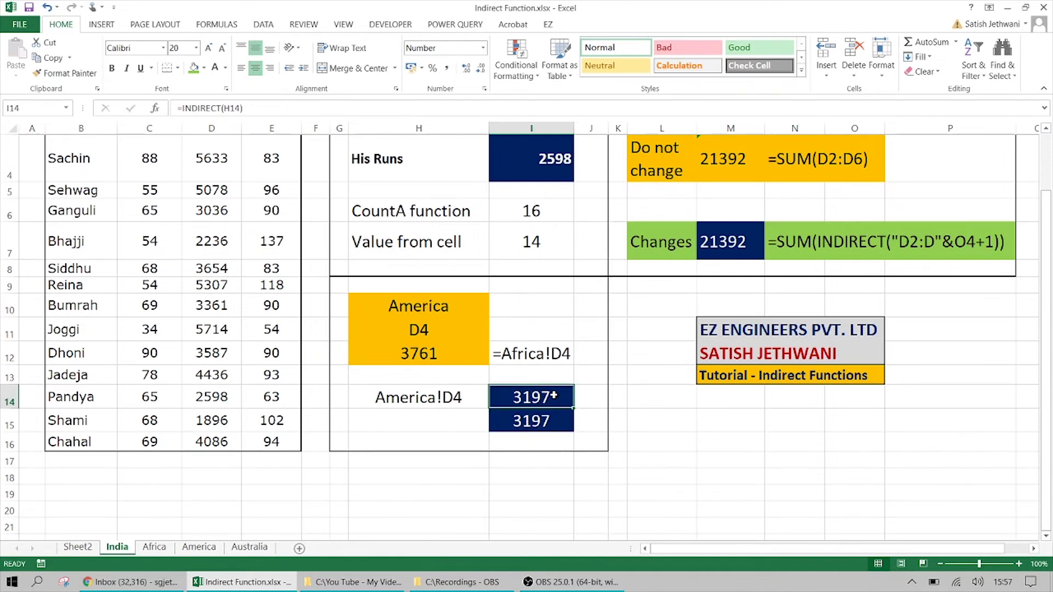
left_click(466, 390)
left_click(493, 394)
left_click(486, 397)
left_click(499, 396)
left_click(456, 400)
left_click(500, 396)
left_click(514, 423)
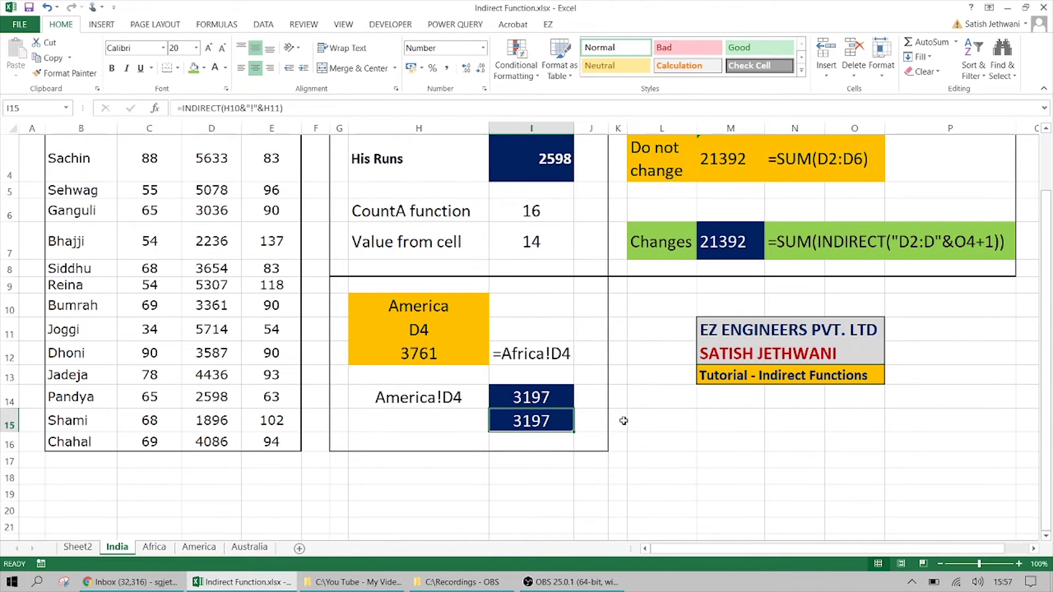
scroll(677, 418, "up", 1)
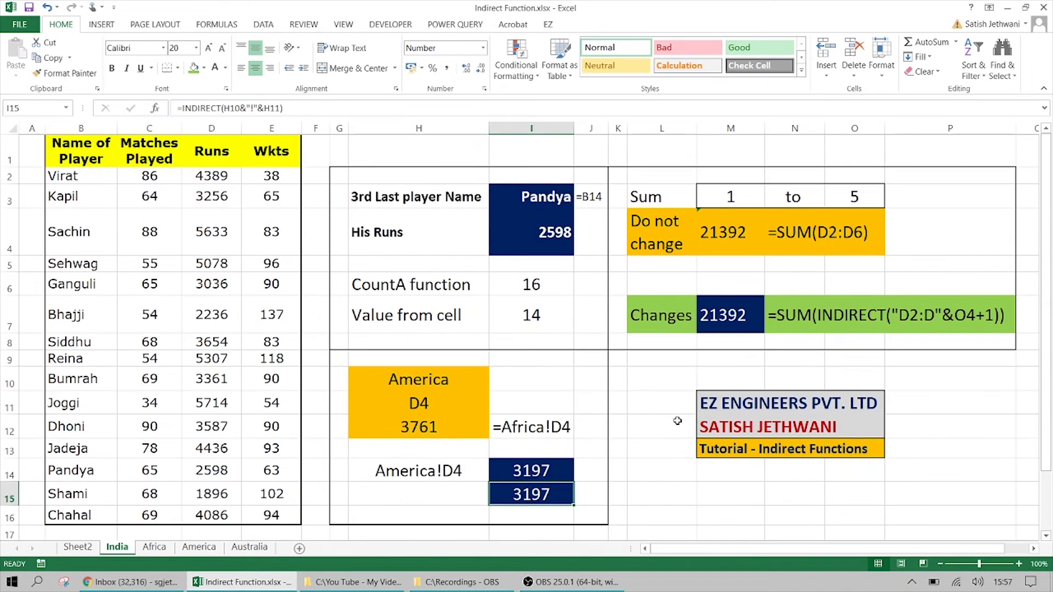
Check M7's dynamic SUM against runs D2:D6, then fill end-row cell O3 green
left_click(672, 207)
left_click(734, 313)
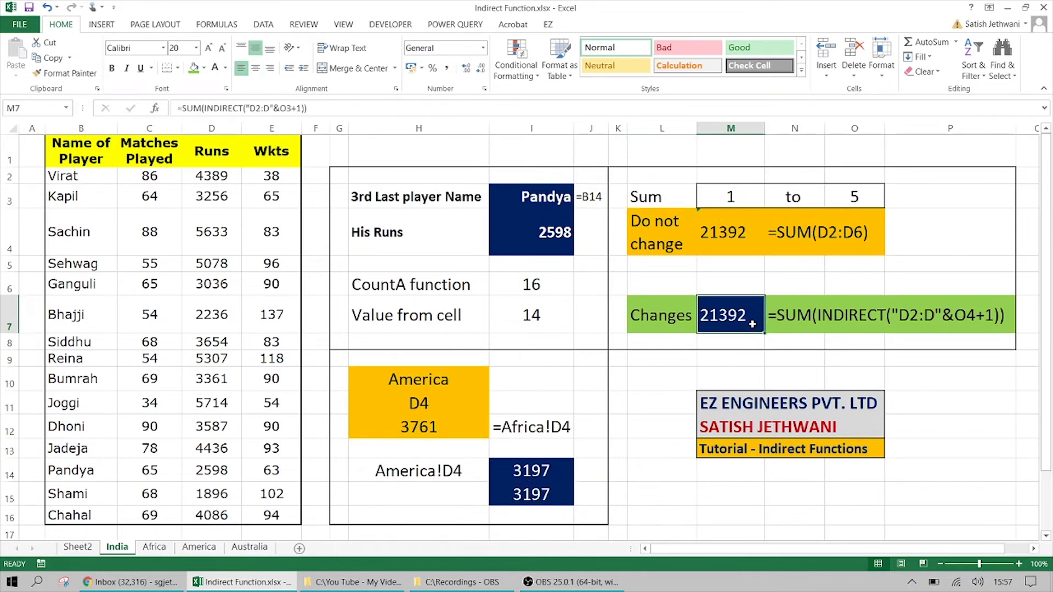
left_click(223, 176)
left_click_drag(223, 176, 213, 315)
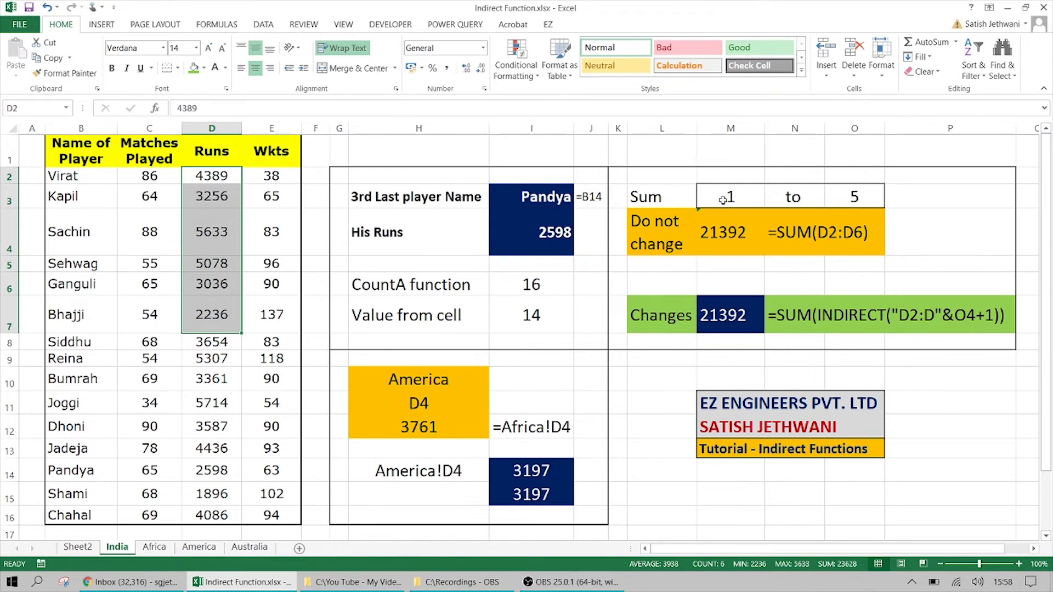
left_click(844, 202)
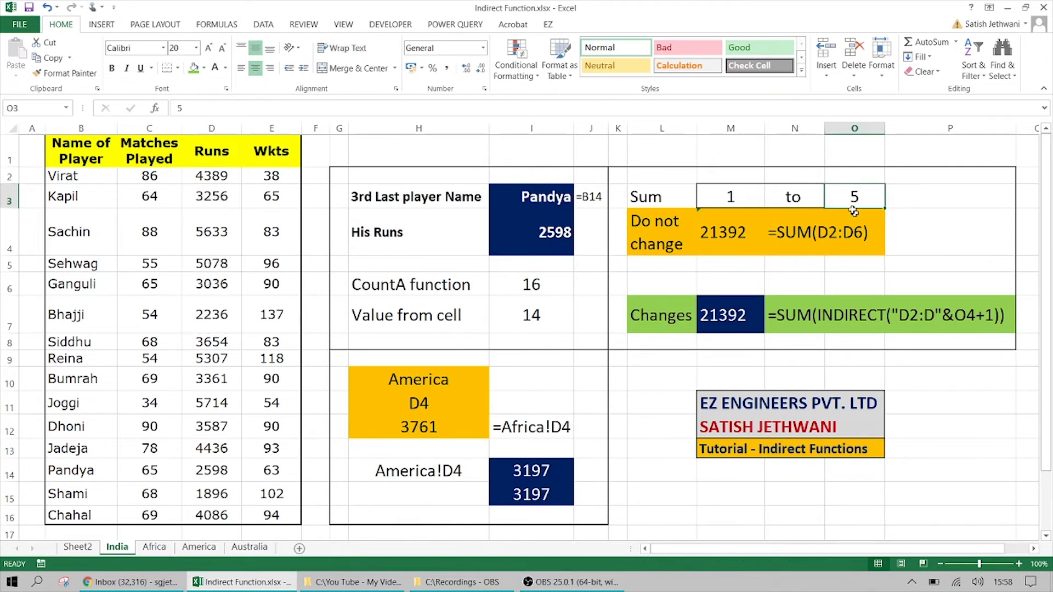
left_click(194, 67)
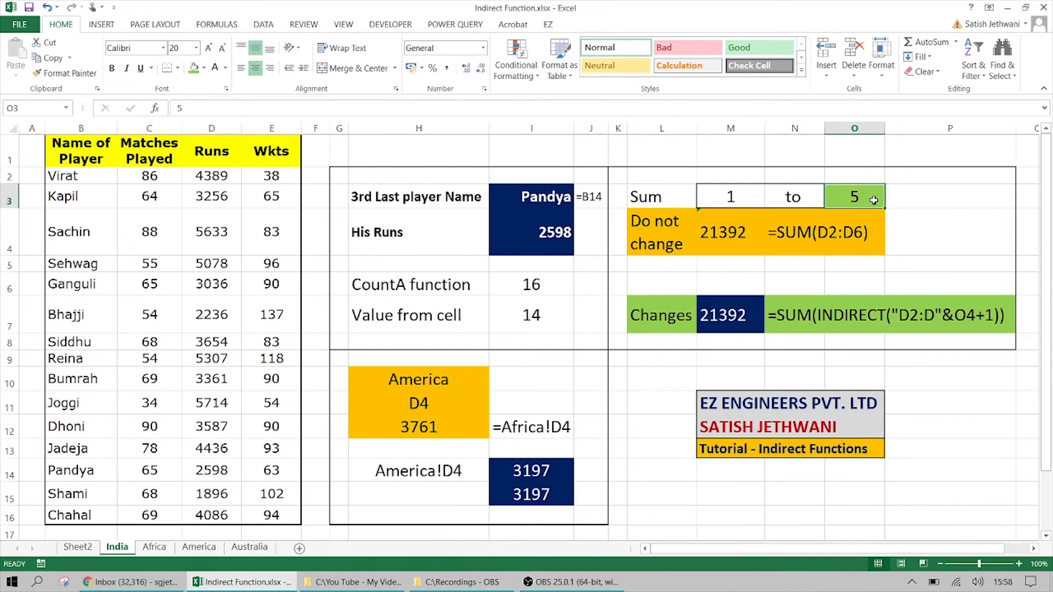
Change O3's end row to 4, then 10, so the M7 SUM updates to 41664
type("4")
key("Return")
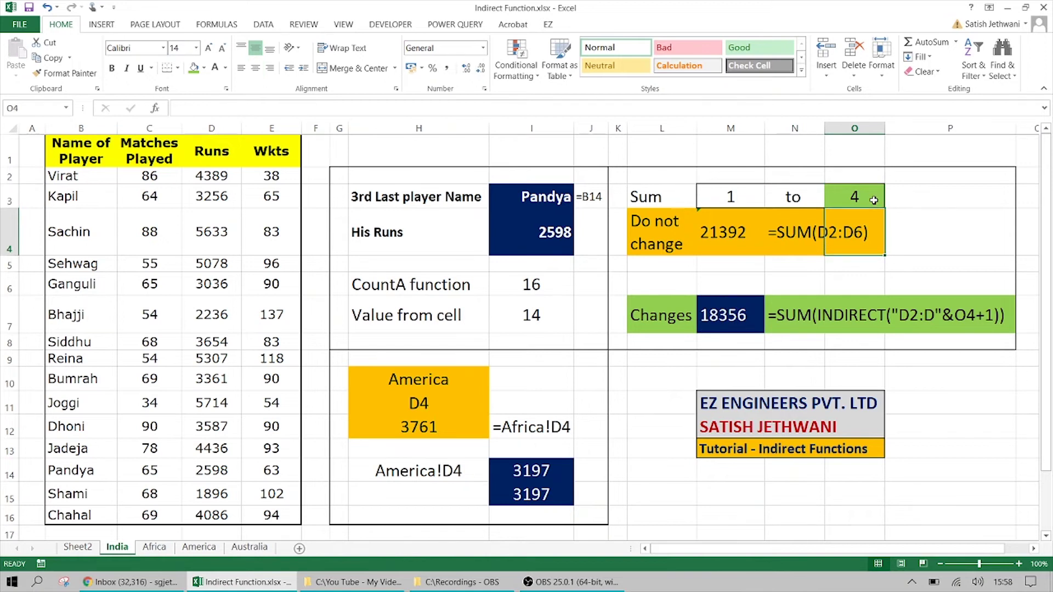
left_click(873, 200)
type("10")
key("Return")
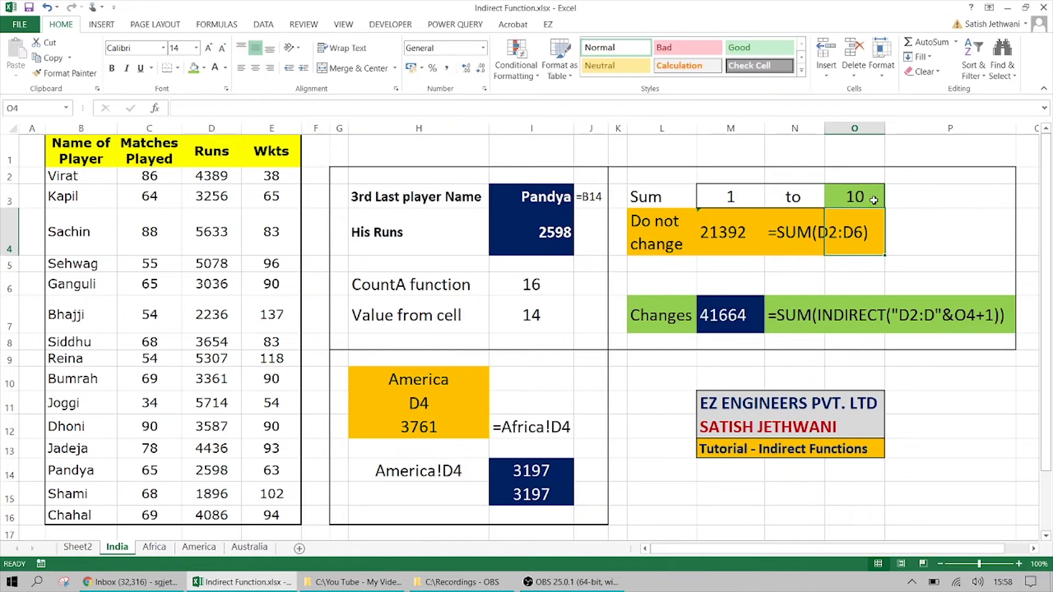
left_click(741, 316)
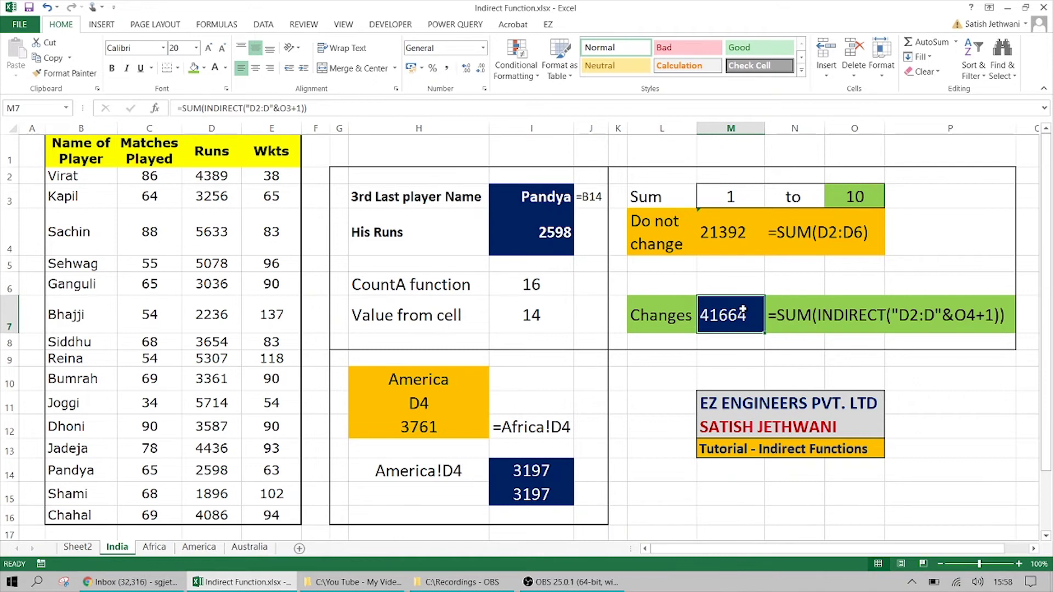
left_click(843, 195)
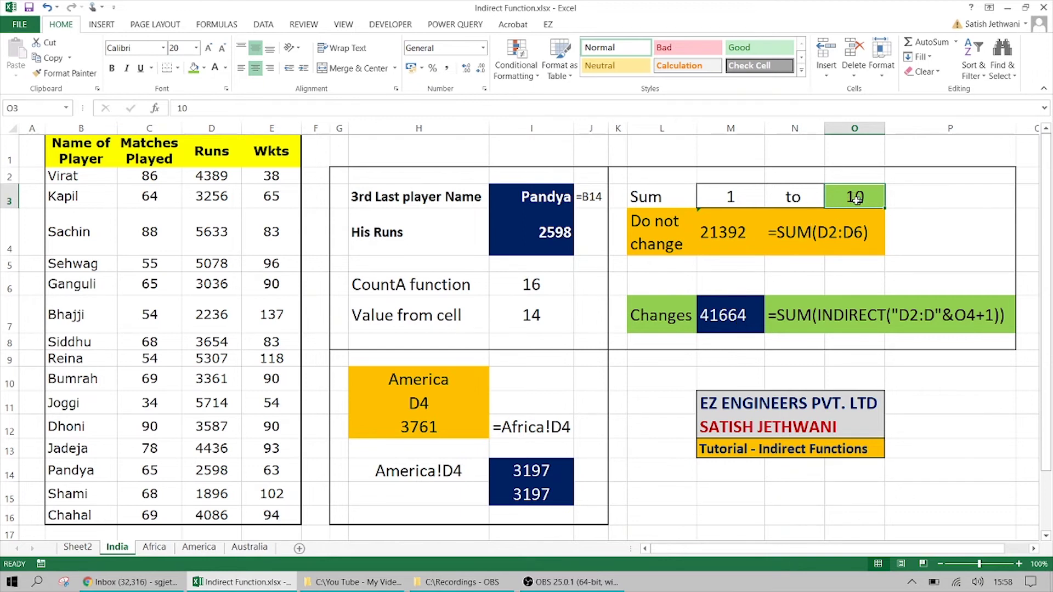
left_click(783, 245)
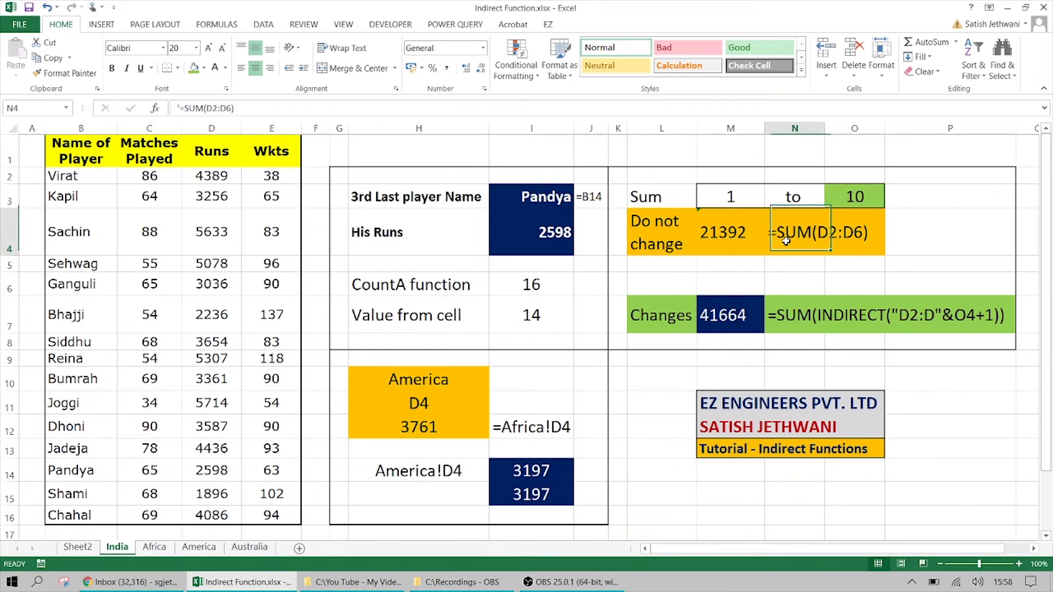
left_click_drag(851, 247, 801, 242)
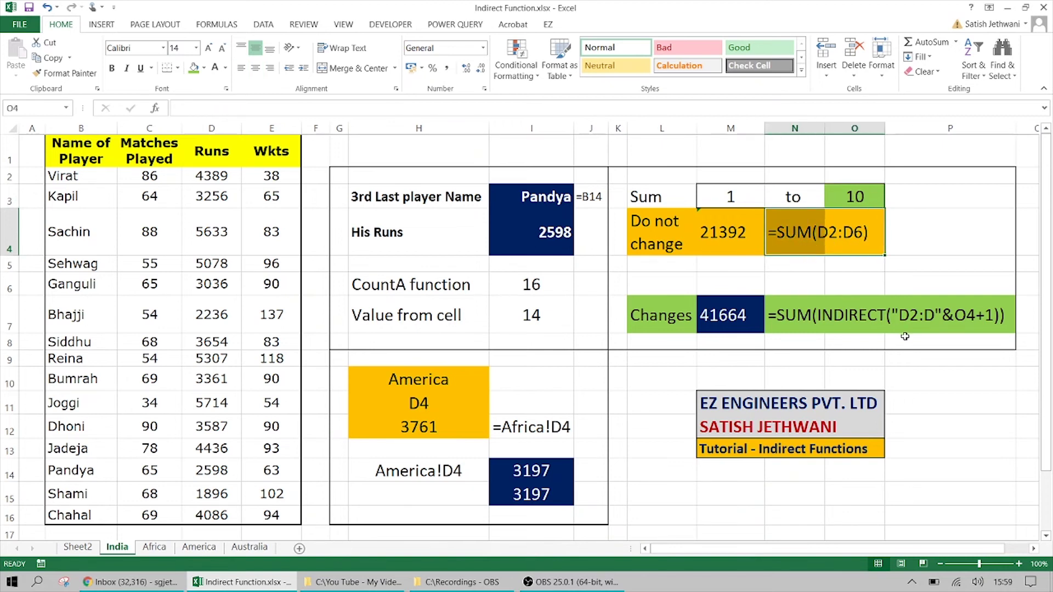
key("super+plus")
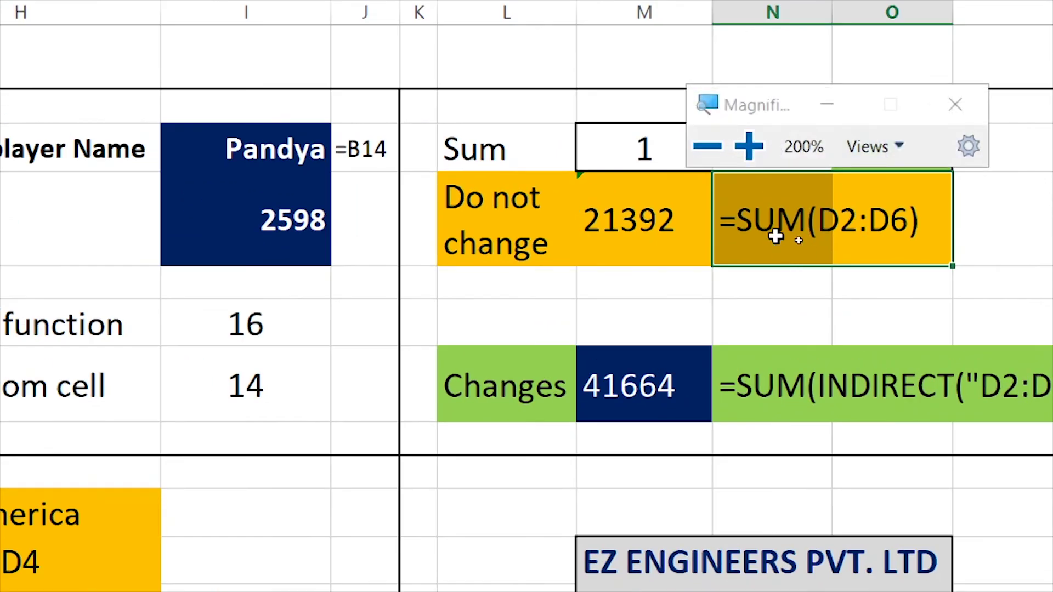
left_click_drag(740, 106, 346, 42)
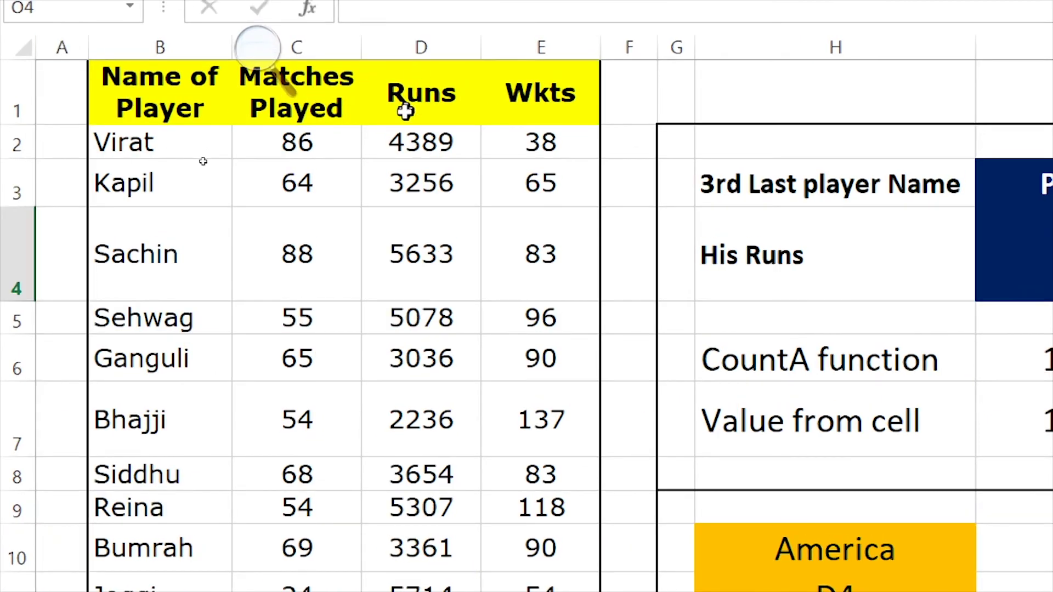
left_click(406, 145)
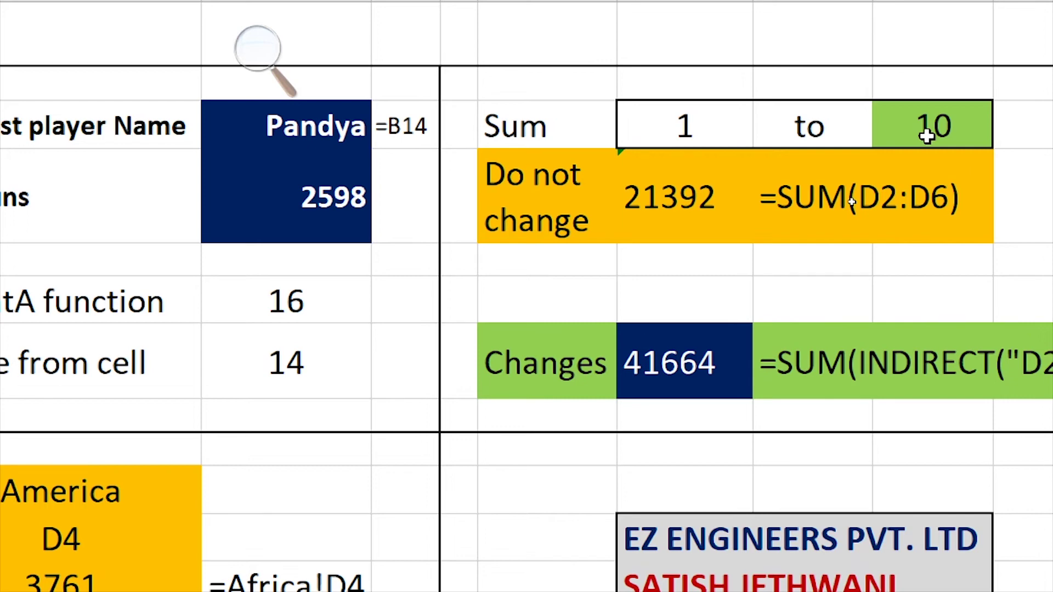
key("super+minus")
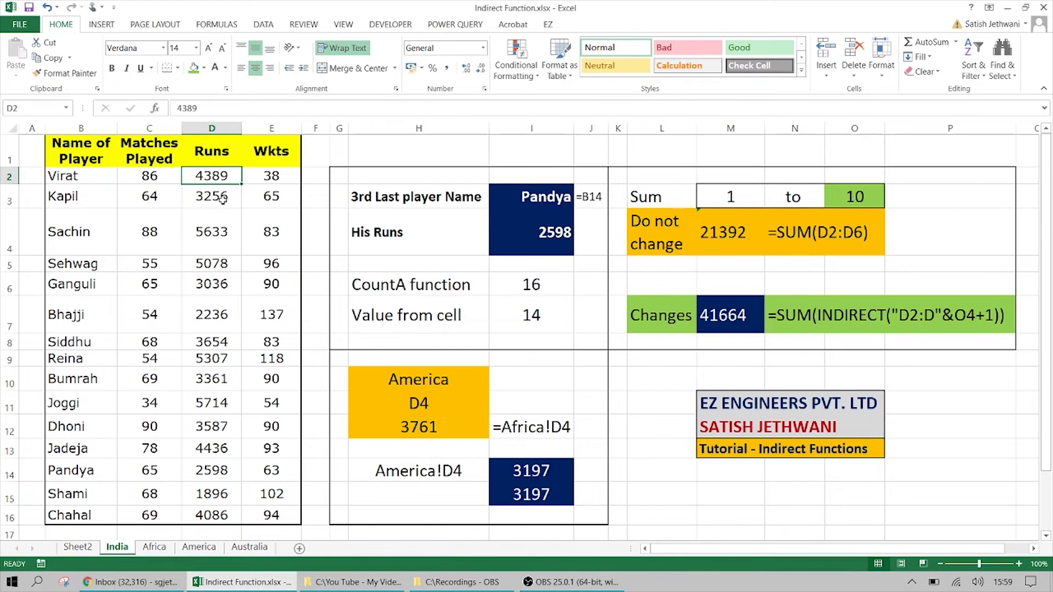
mouse_move(223, 199)
left_mouse_down()
mouse_move(234, 347)
mouse_move(220, 404)
left_mouse_up()
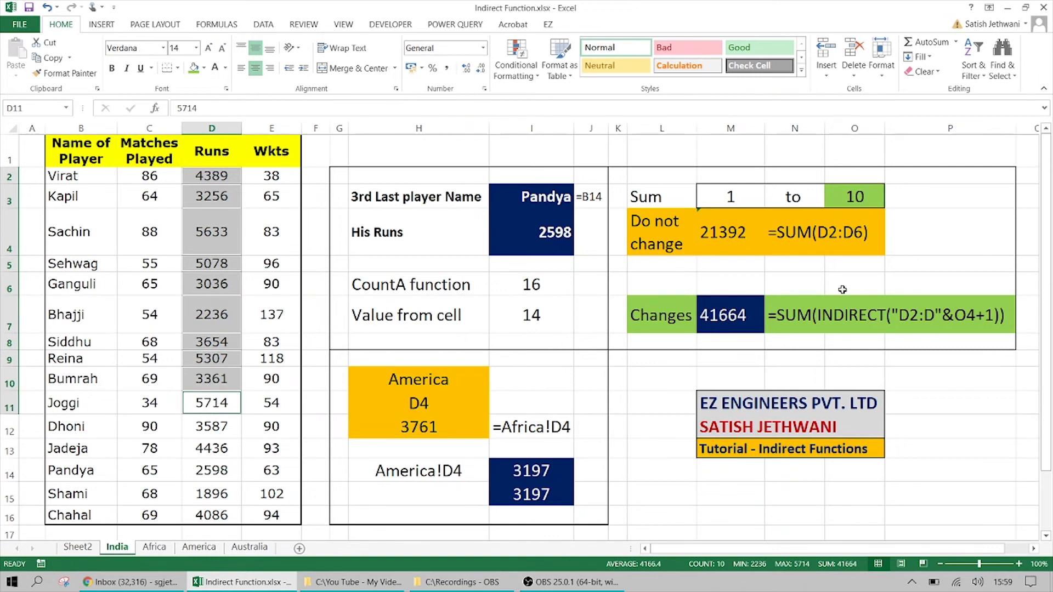
key("super+plus")
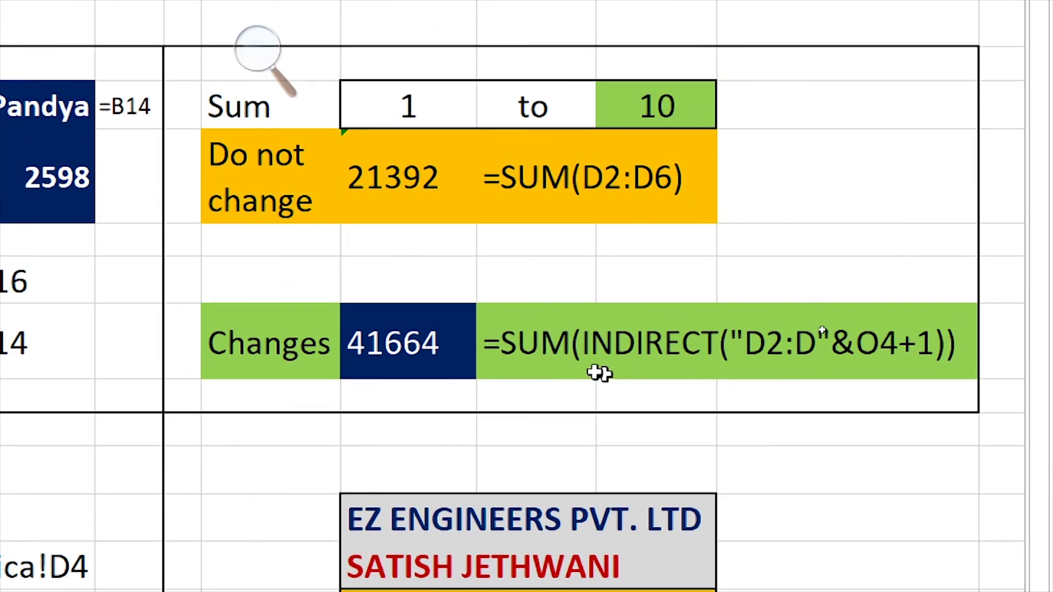
left_click(554, 361)
left_click(548, 409)
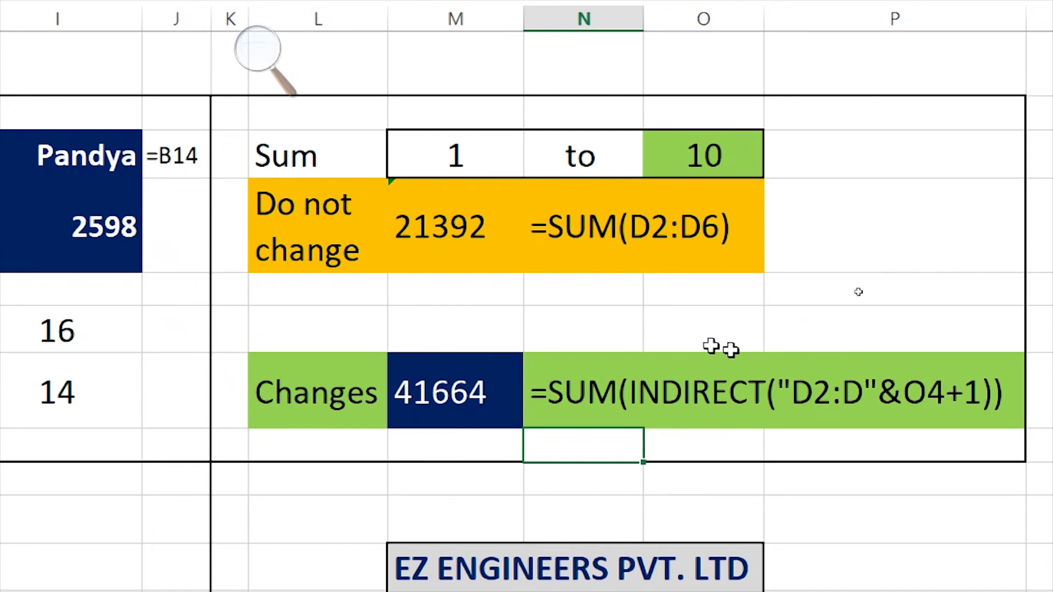
left_click(473, 408)
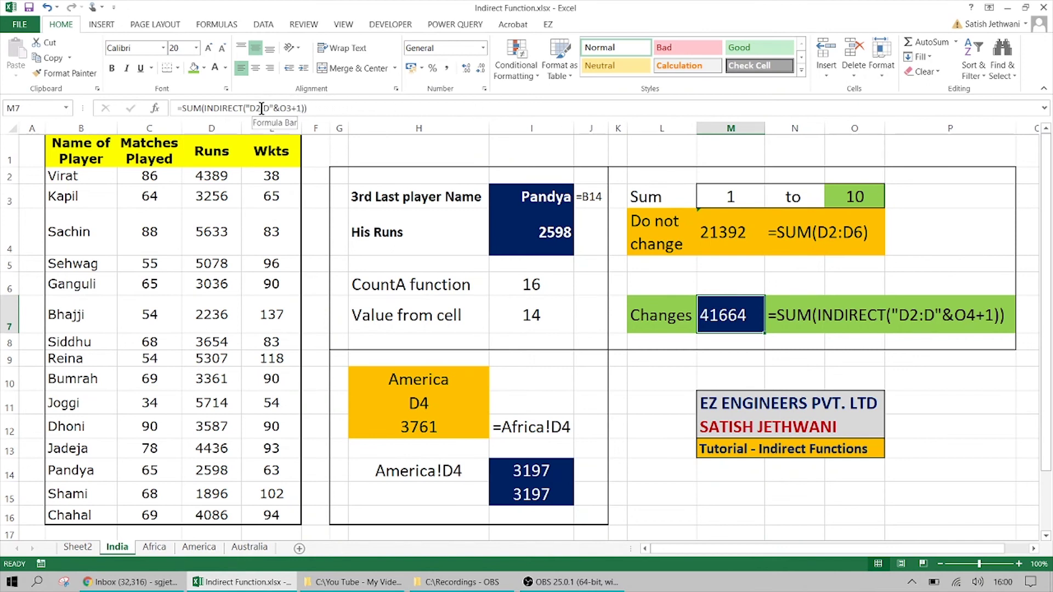
key("super+plus")
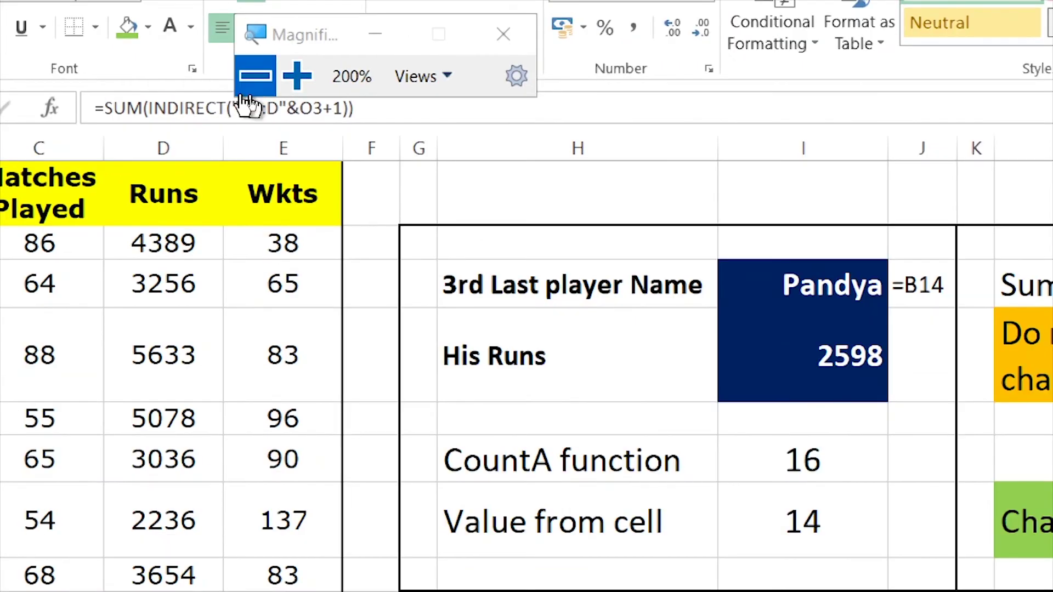
key("super+Escape")
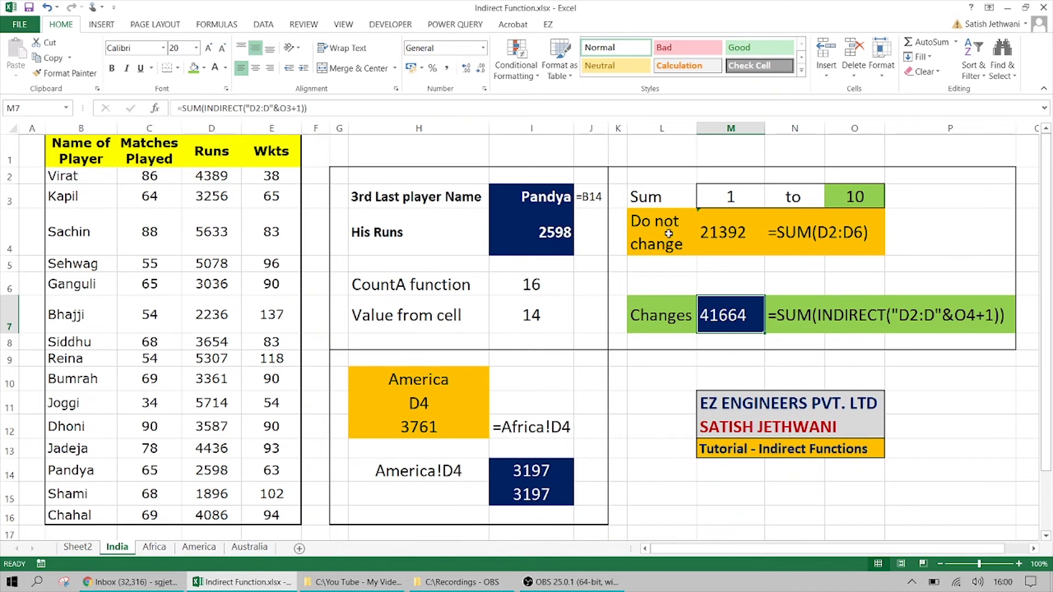
left_click_drag(724, 201, 846, 202)
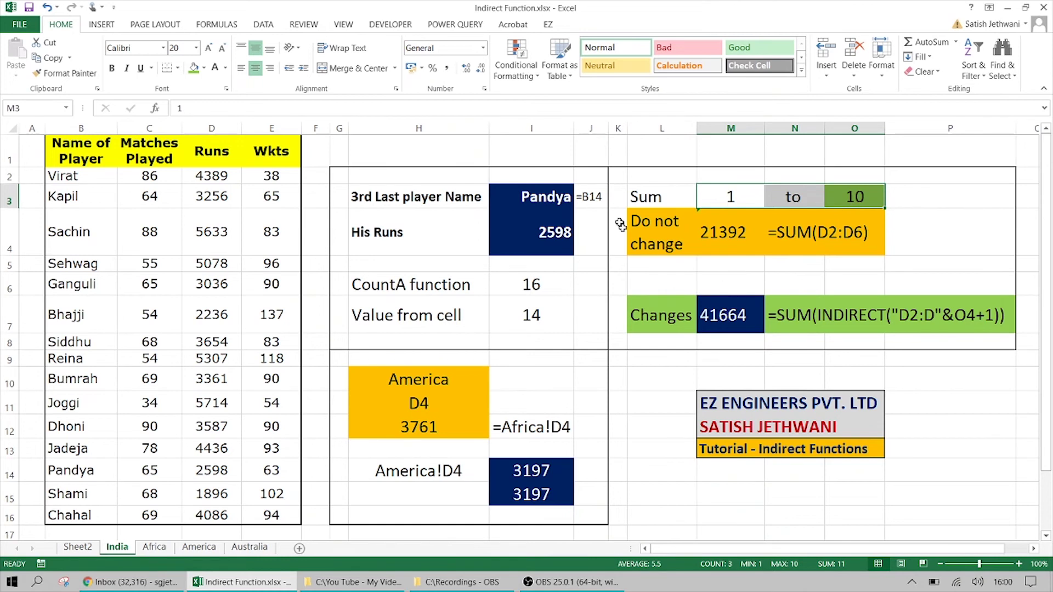
left_click_drag(529, 196, 531, 231)
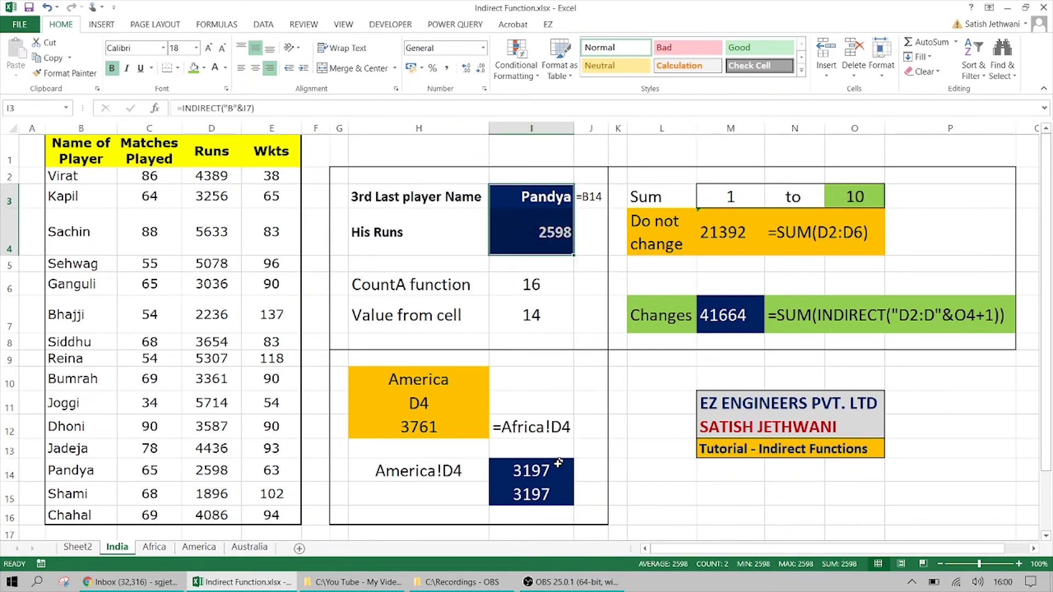
left_click(562, 482, "ctrl")
left_click_drag(562, 482, 560, 485)
left_click(727, 322, "ctrl")
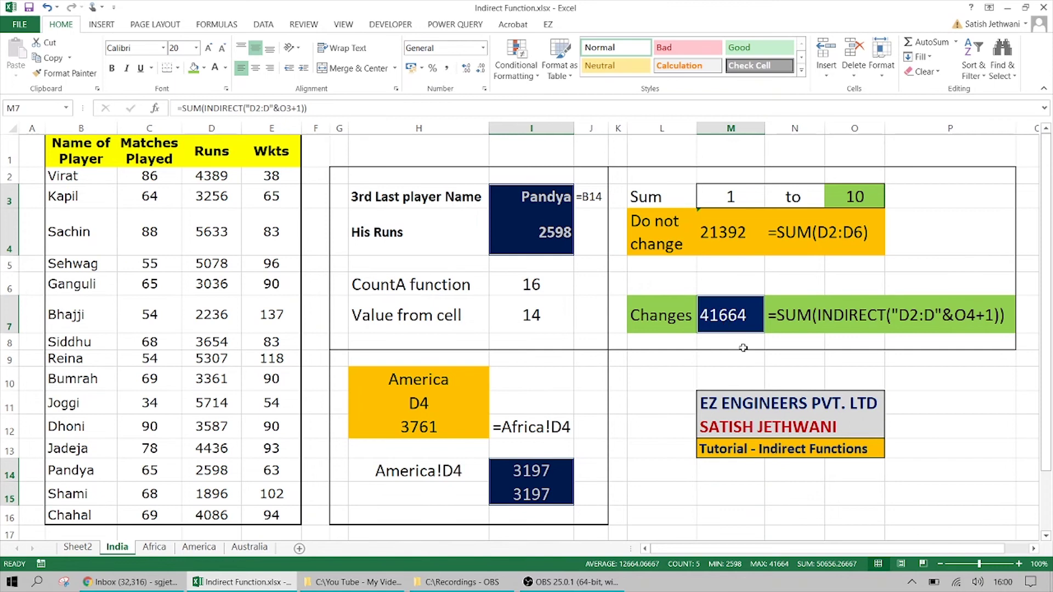
left_click(745, 372)
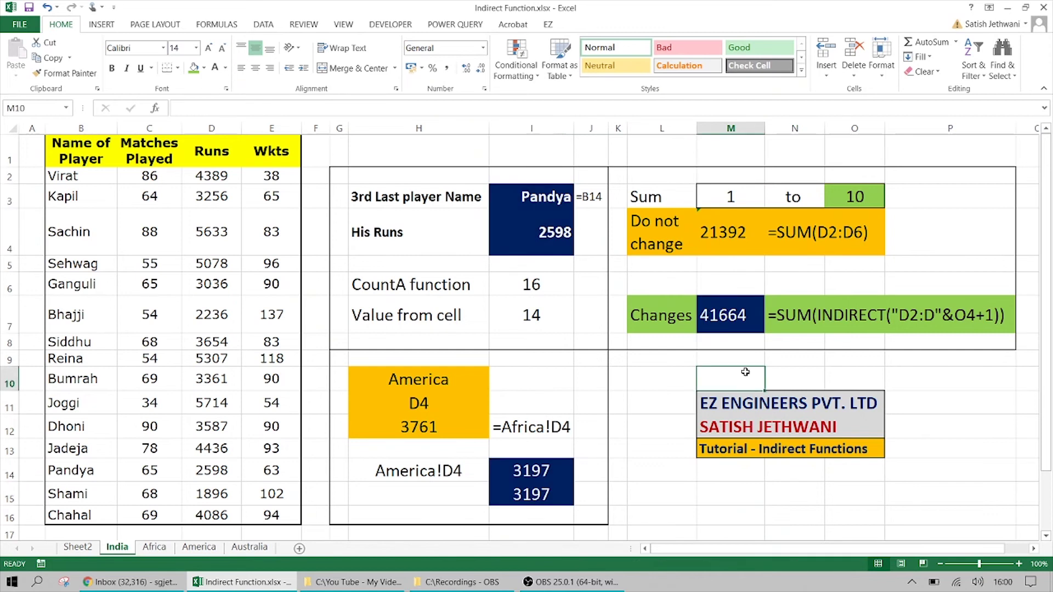